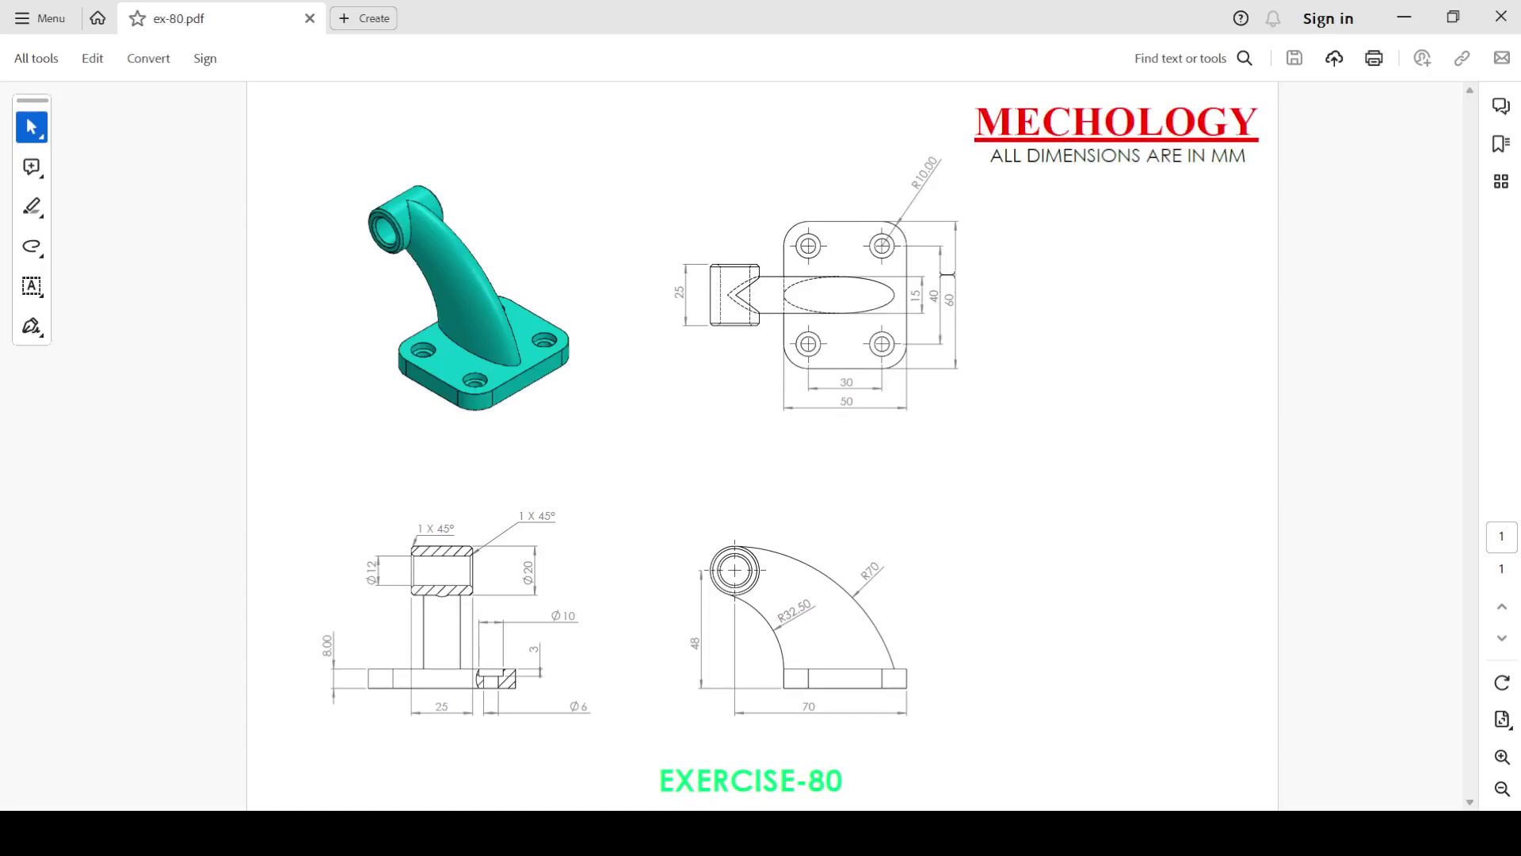
Step: Examine the base plate's length, width, corner radius and thickness dimensions in the ex-80.pdf drawing
left_click_drag(950, 289, 953, 312)
left_click(1002, 311)
left_click_drag(939, 153, 901, 203)
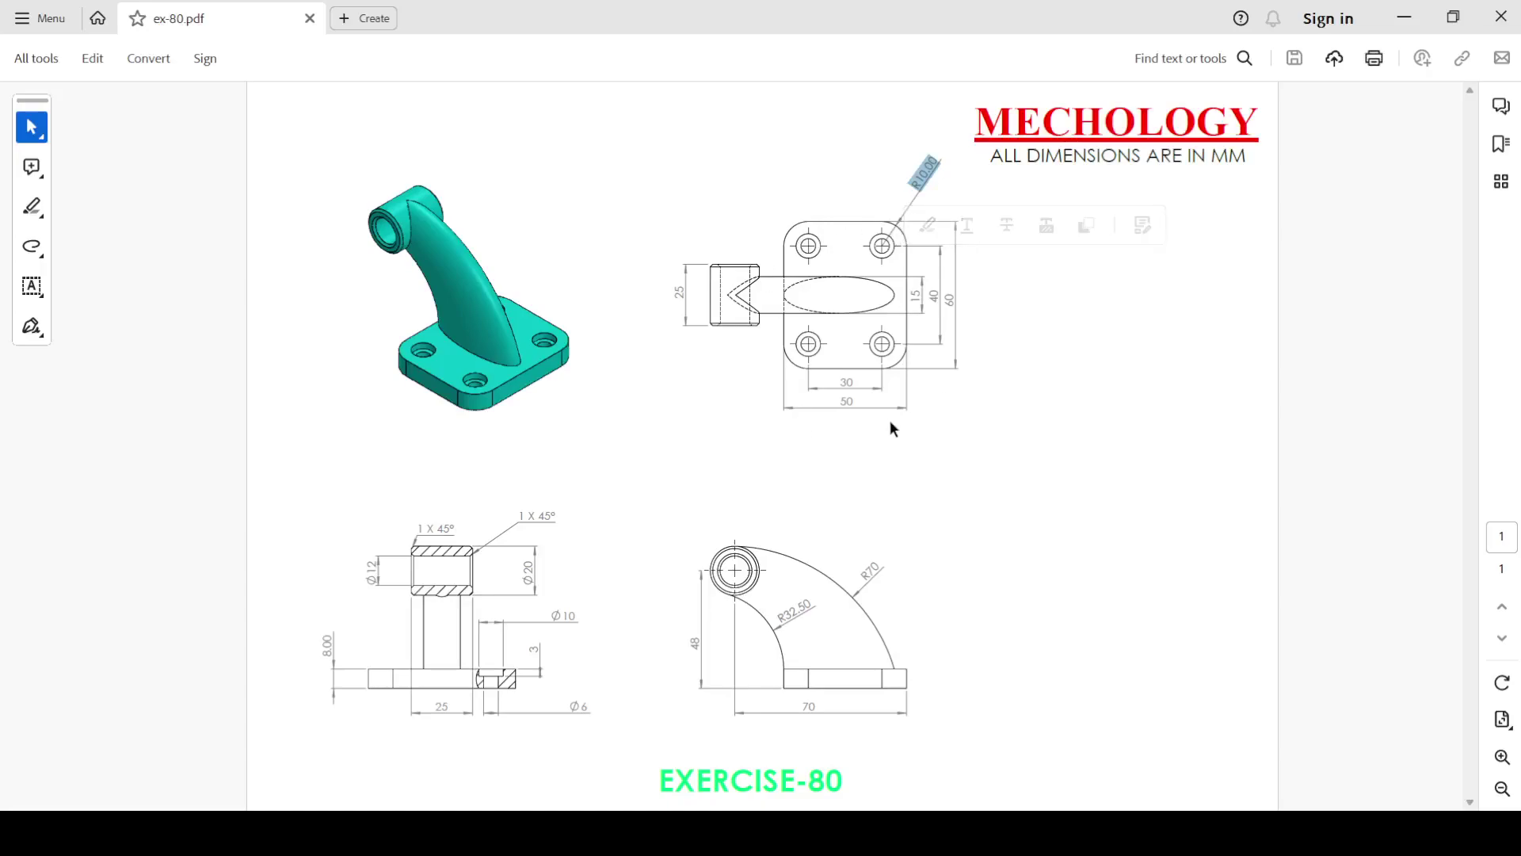
left_click(658, 693)
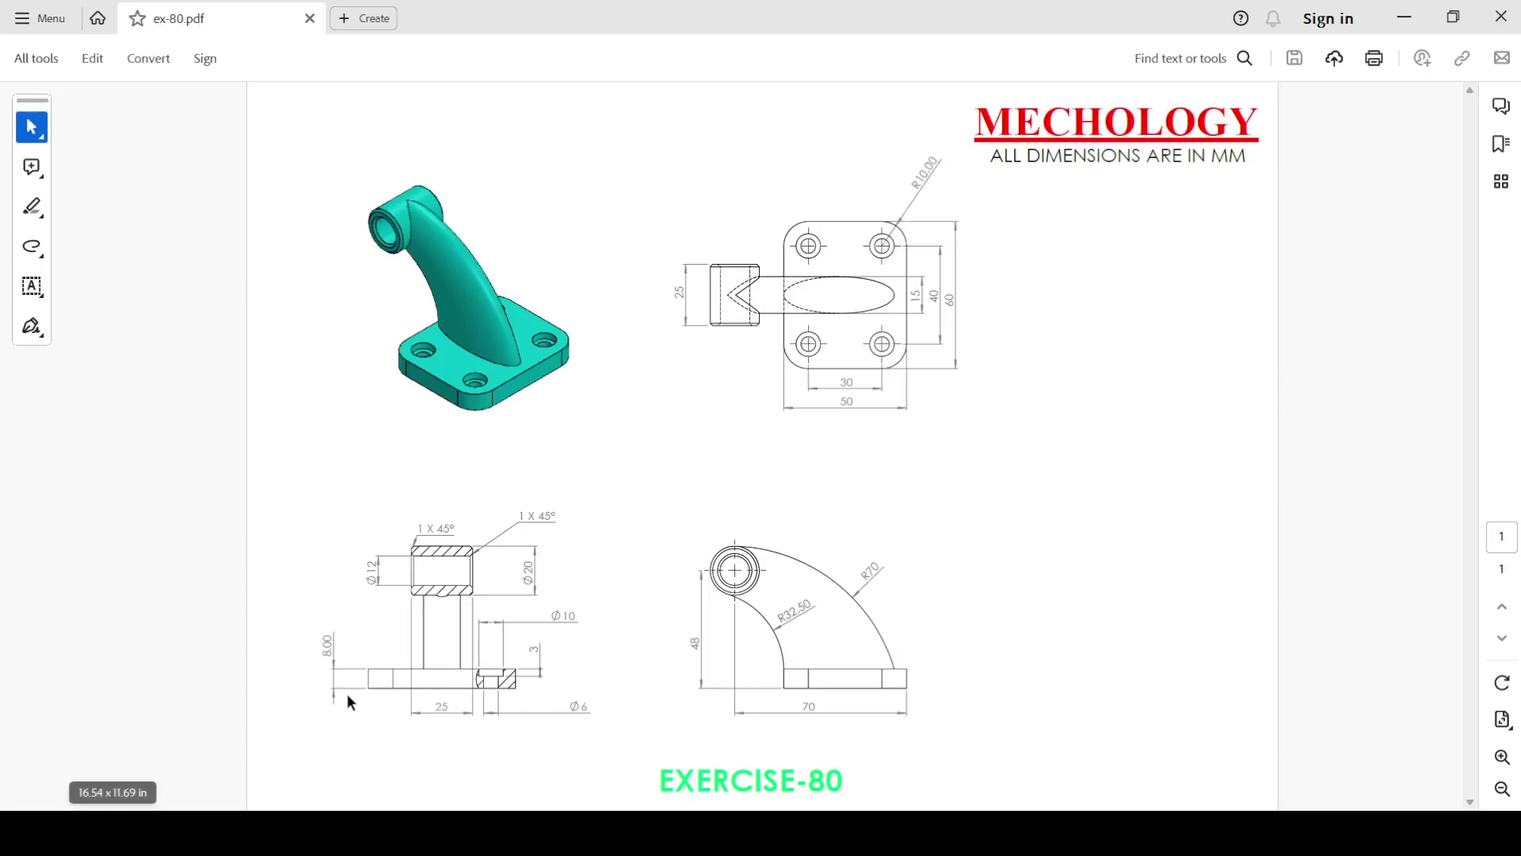
left_click_drag(328, 627, 326, 680)
left_click(1124, 469)
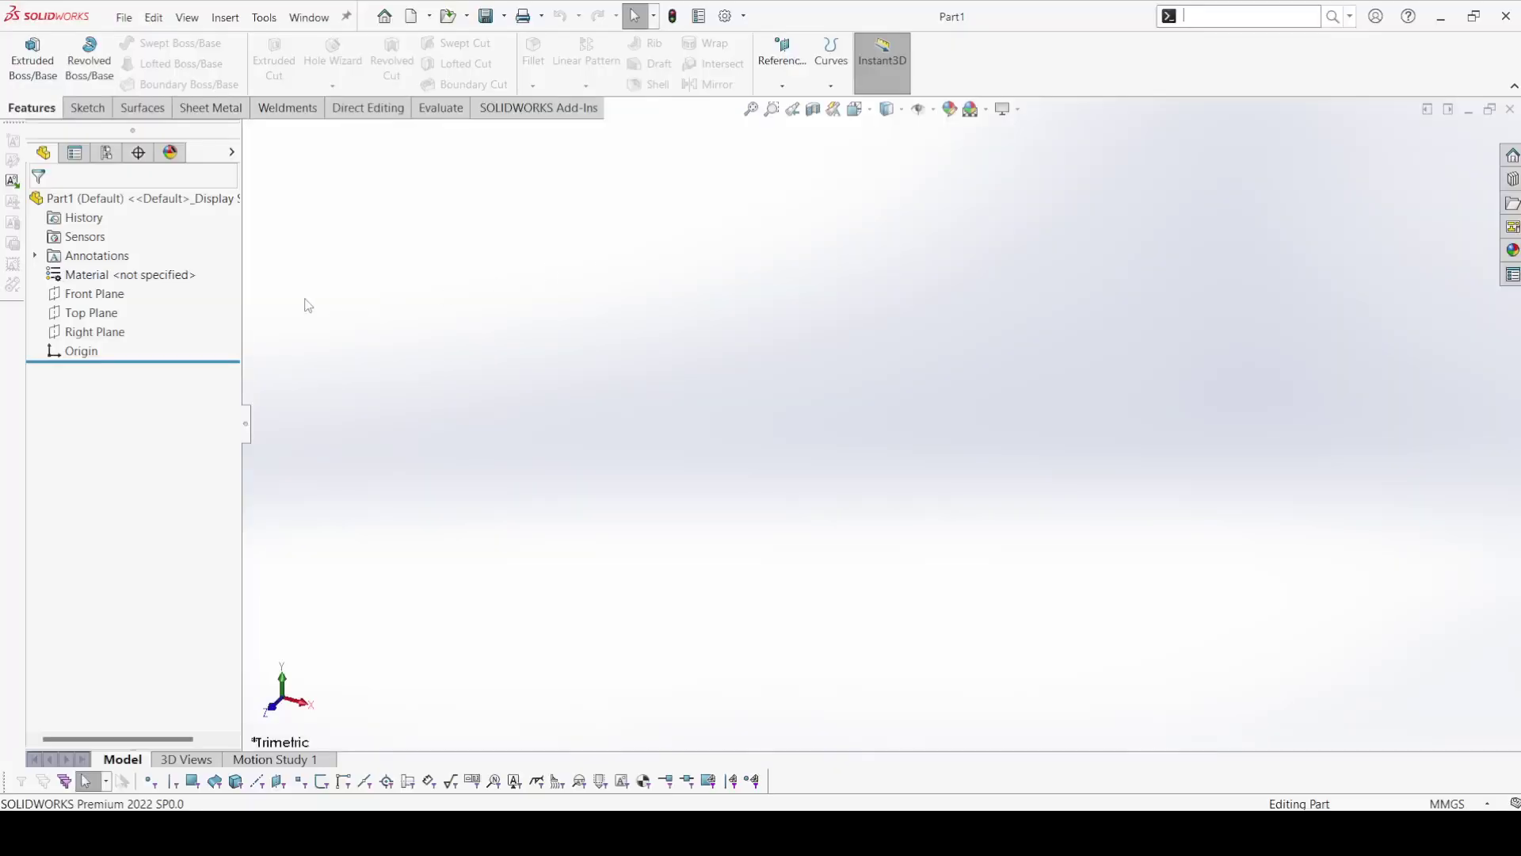
Step: Switch to SOLIDWORKS and sketch a center rectangle about 114 mm high on the Top Plane, centred on the origin
left_click(94, 314)
left_click(109, 290)
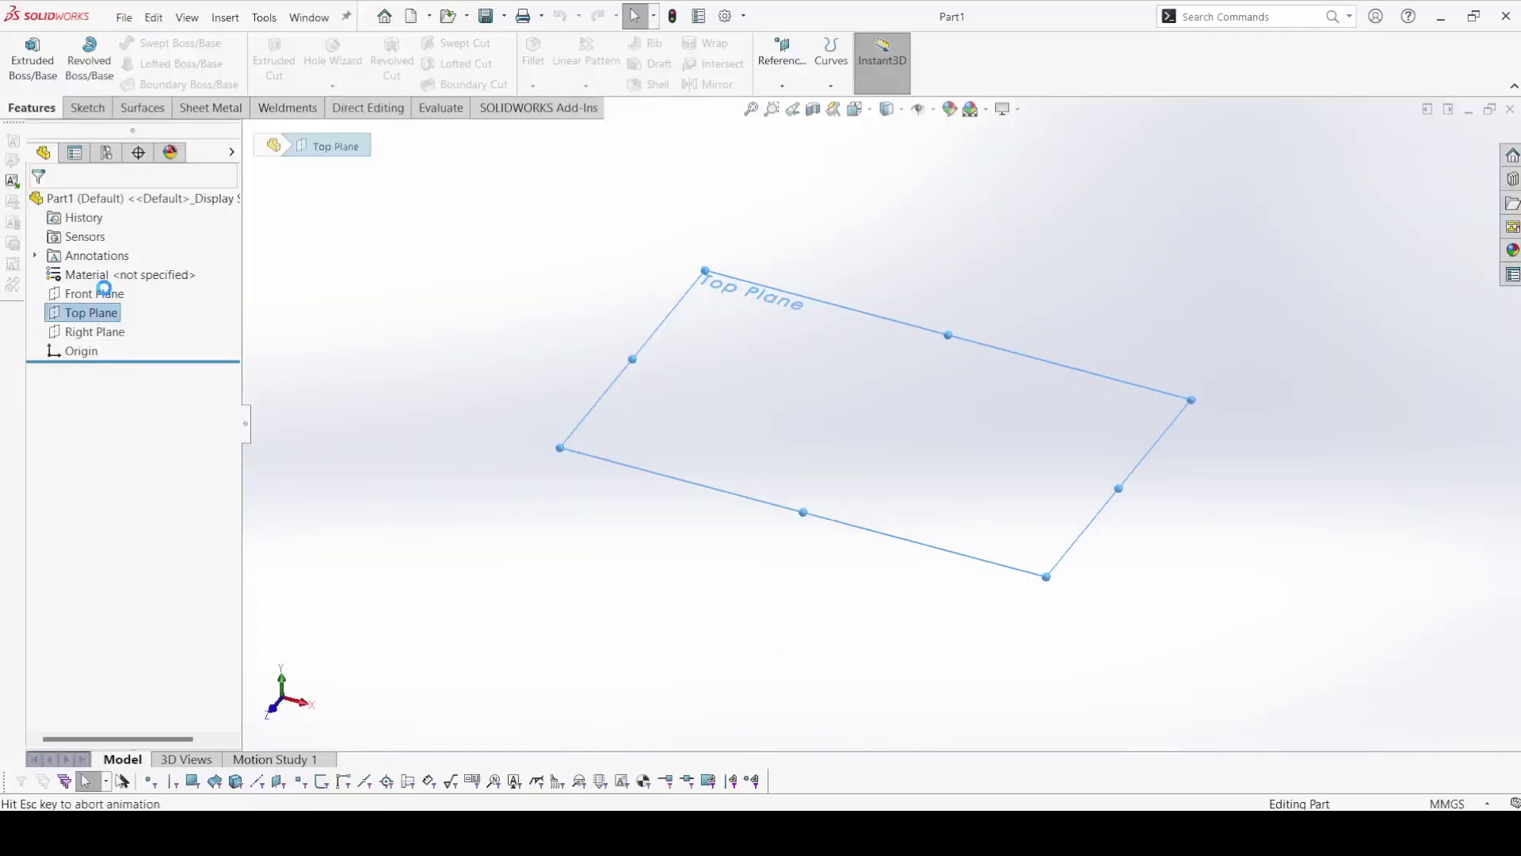
left_click(151, 63)
left_click(163, 64)
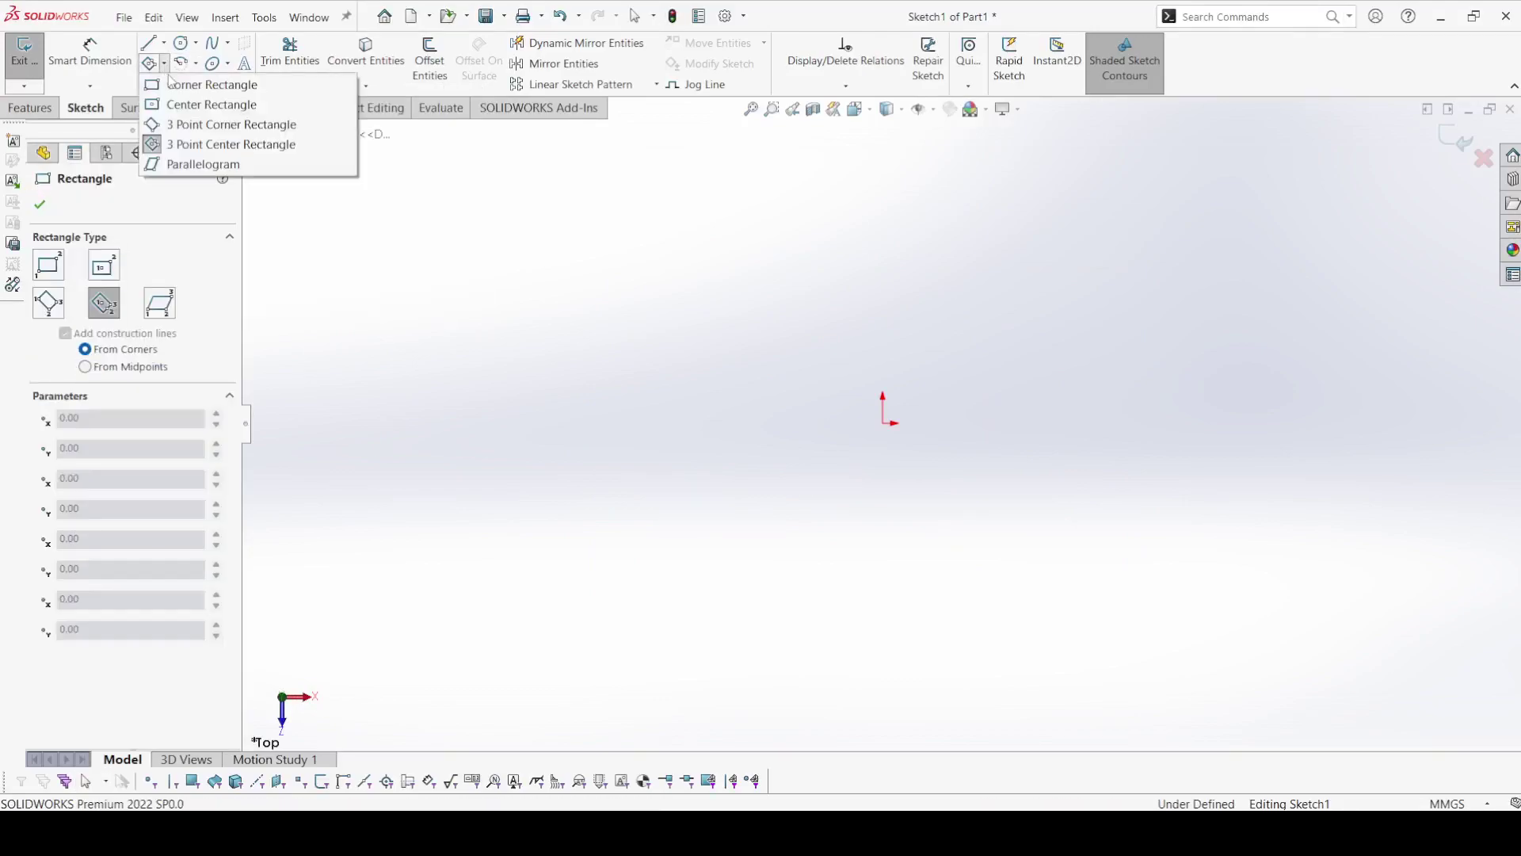
left_click(185, 105)
left_click(883, 423)
left_click(956, 588)
right_click(956, 588)
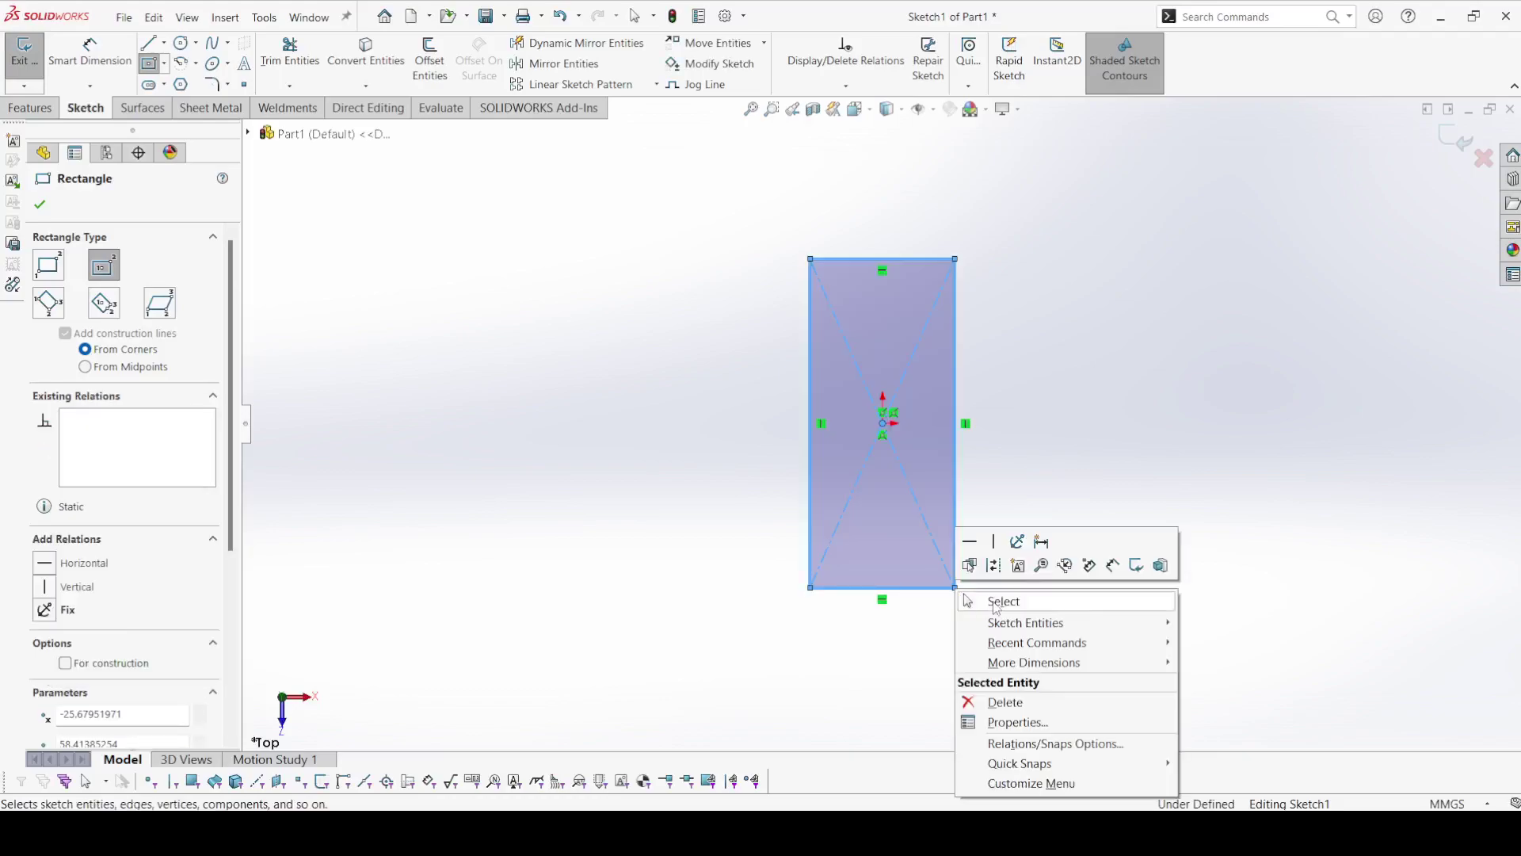
left_click(997, 599)
Step: Dimension the rectangle 50 mm wide and 60 mm high
left_click(89, 52)
left_click(838, 588)
left_click(870, 658)
type("50")
key("Return")
left_click(954, 416)
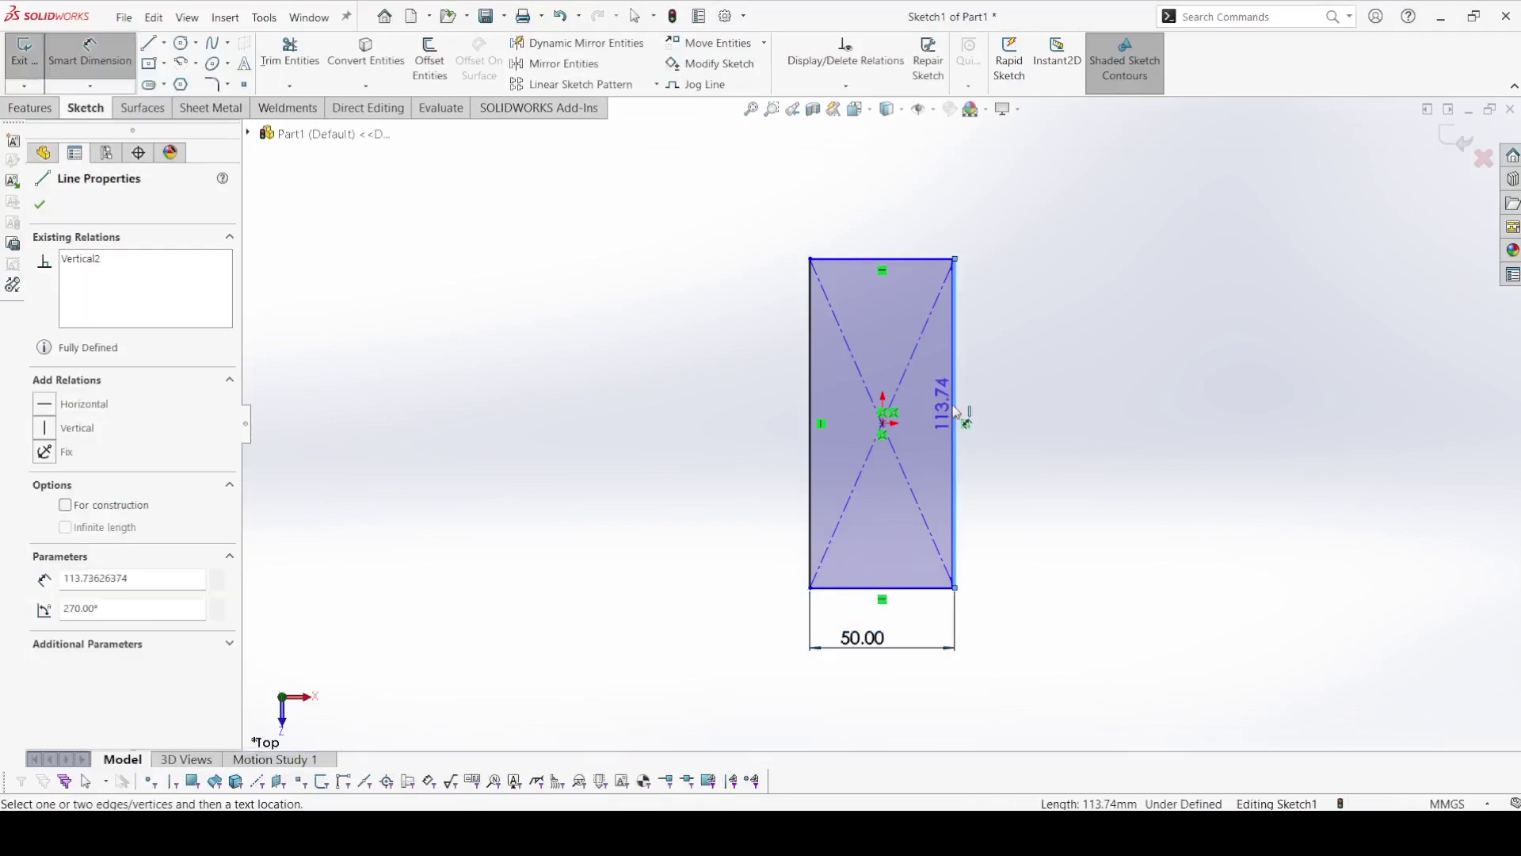
left_click(1063, 423)
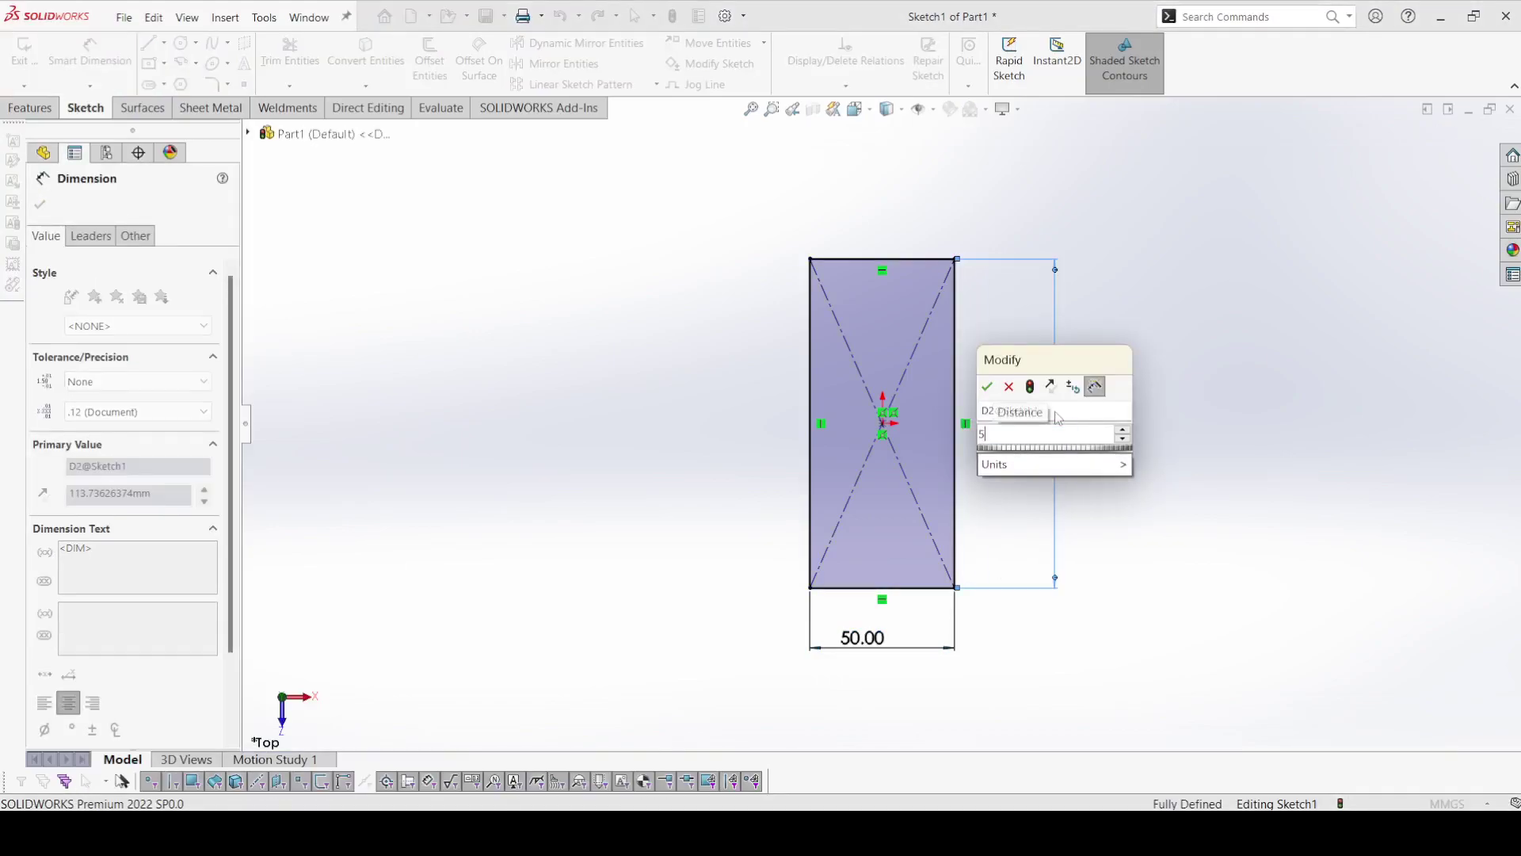
type("60")
key("Return")
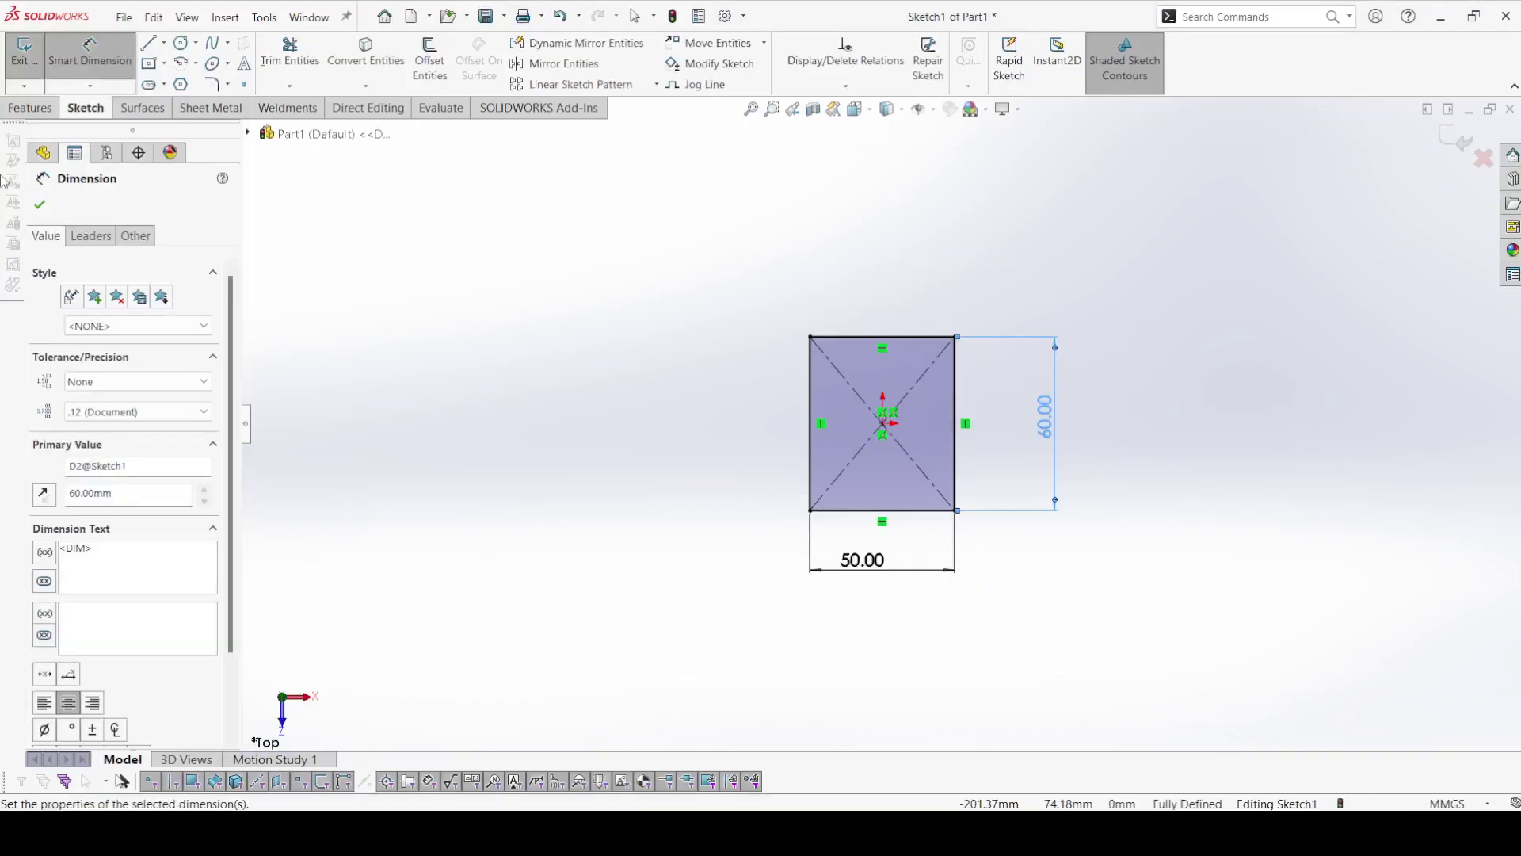
left_click(39, 204)
key("Escape")
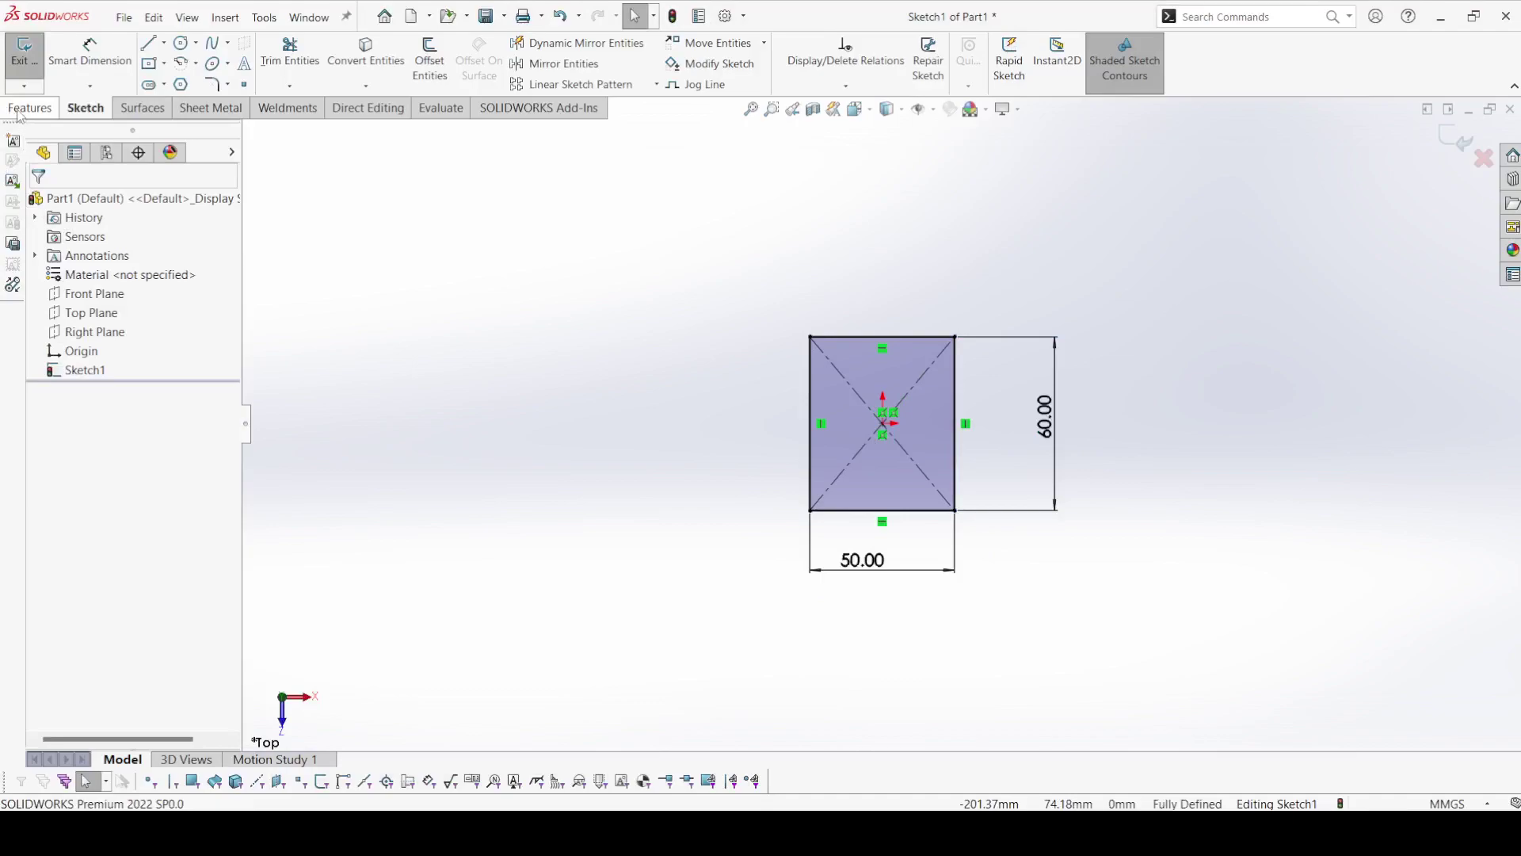
Step: Round all four corners of the rectangle with 10 mm sketch fillets
left_click(216, 84)
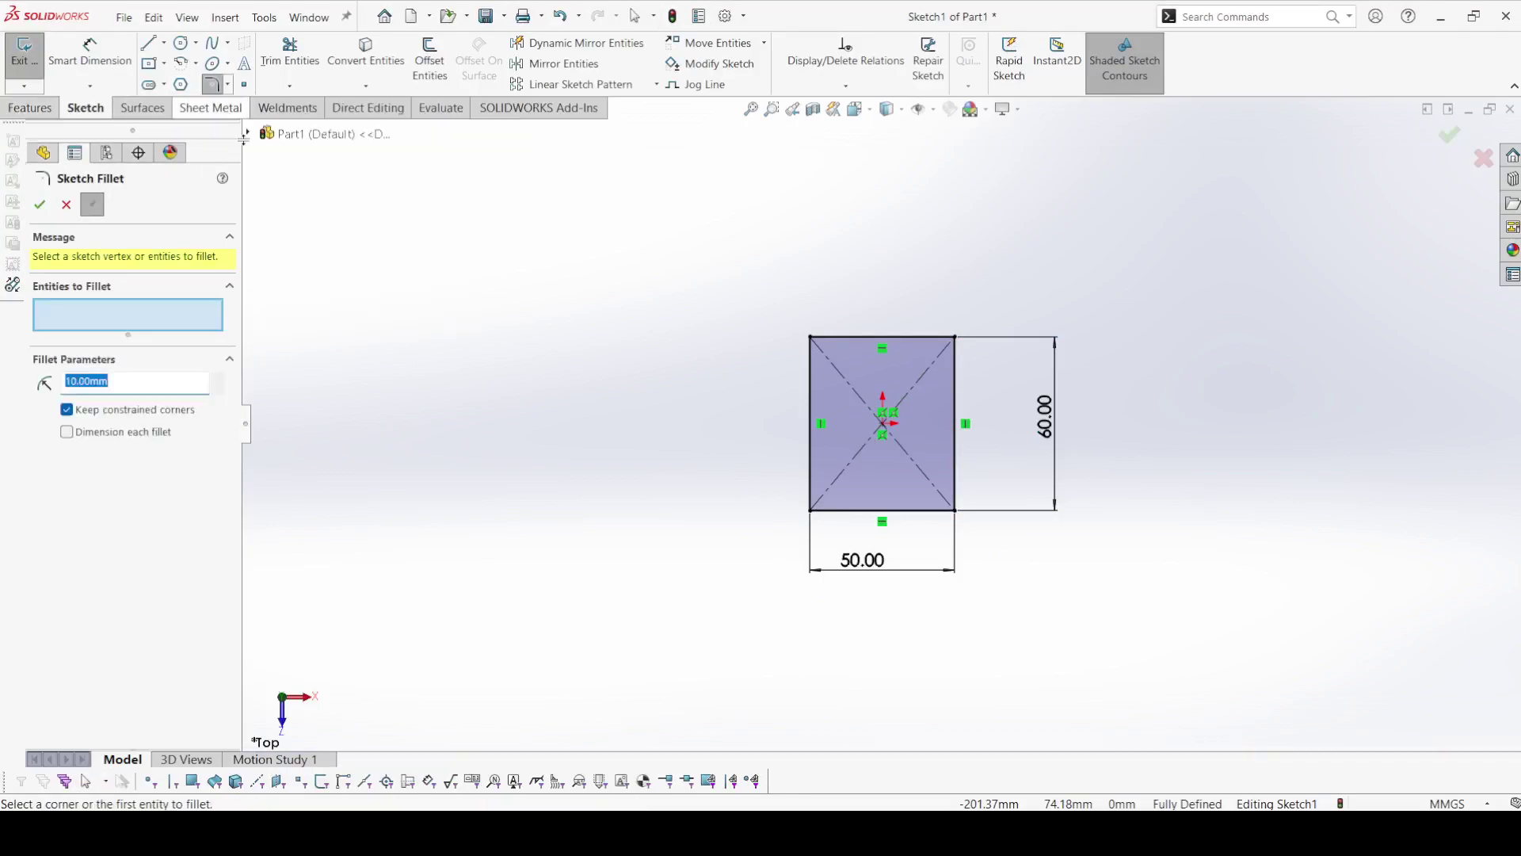
left_click(814, 342)
left_click(954, 339)
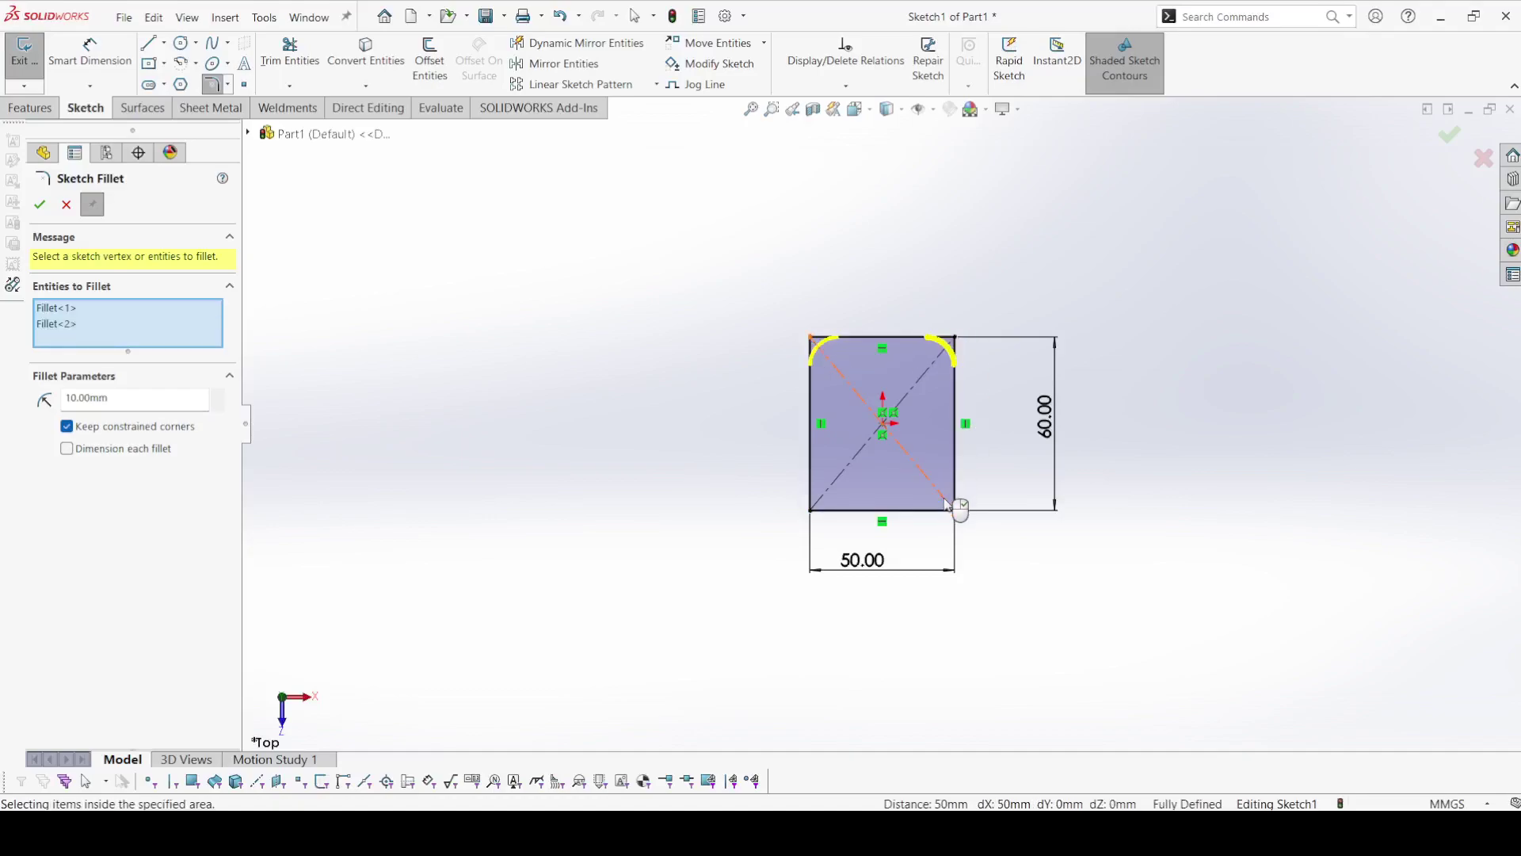
left_click(953, 507)
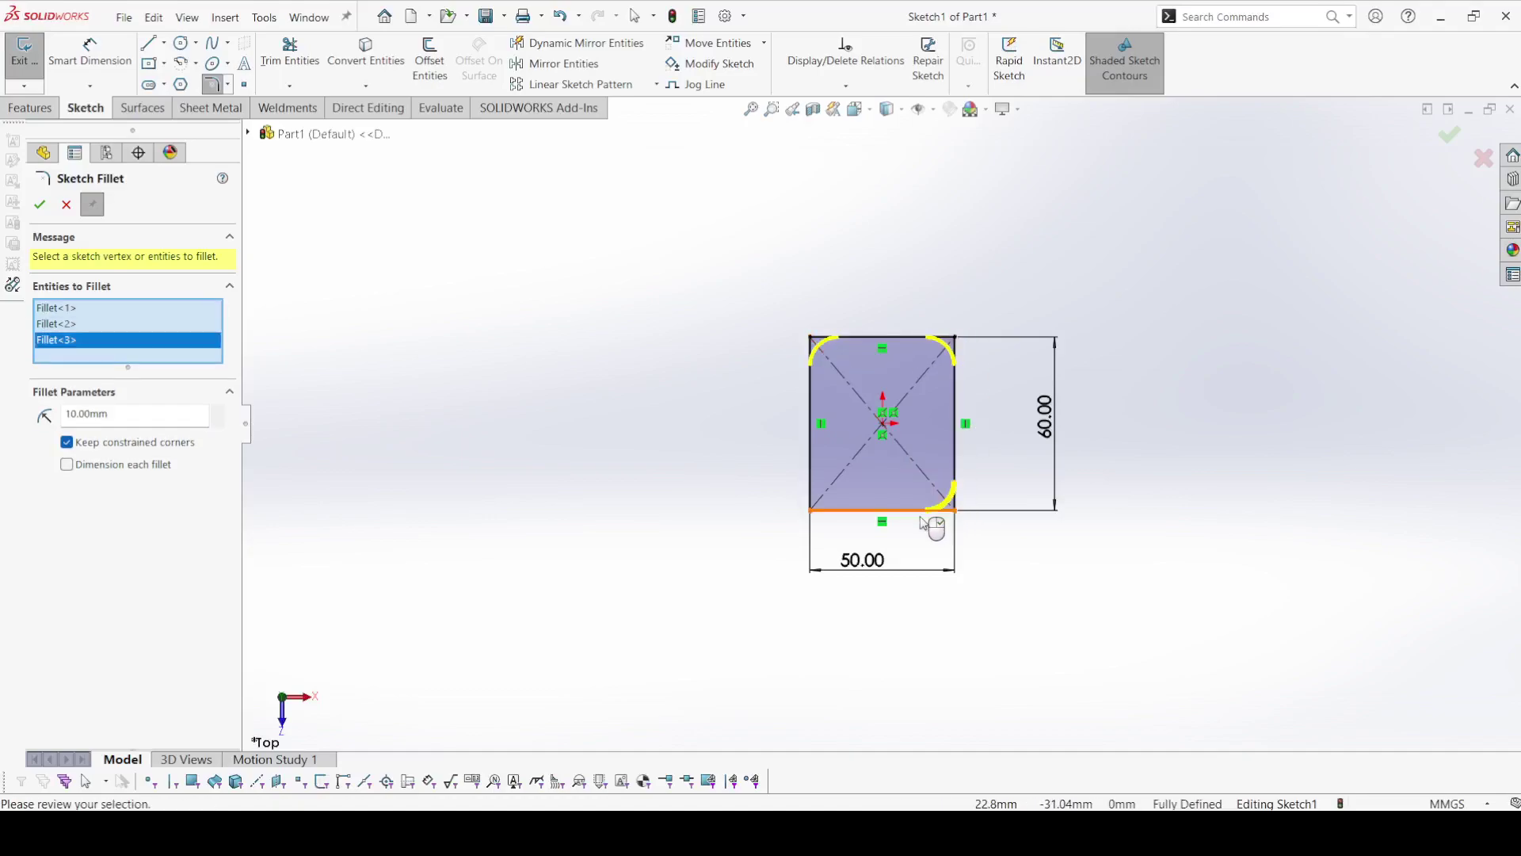
left_click(812, 510)
left_click(39, 204)
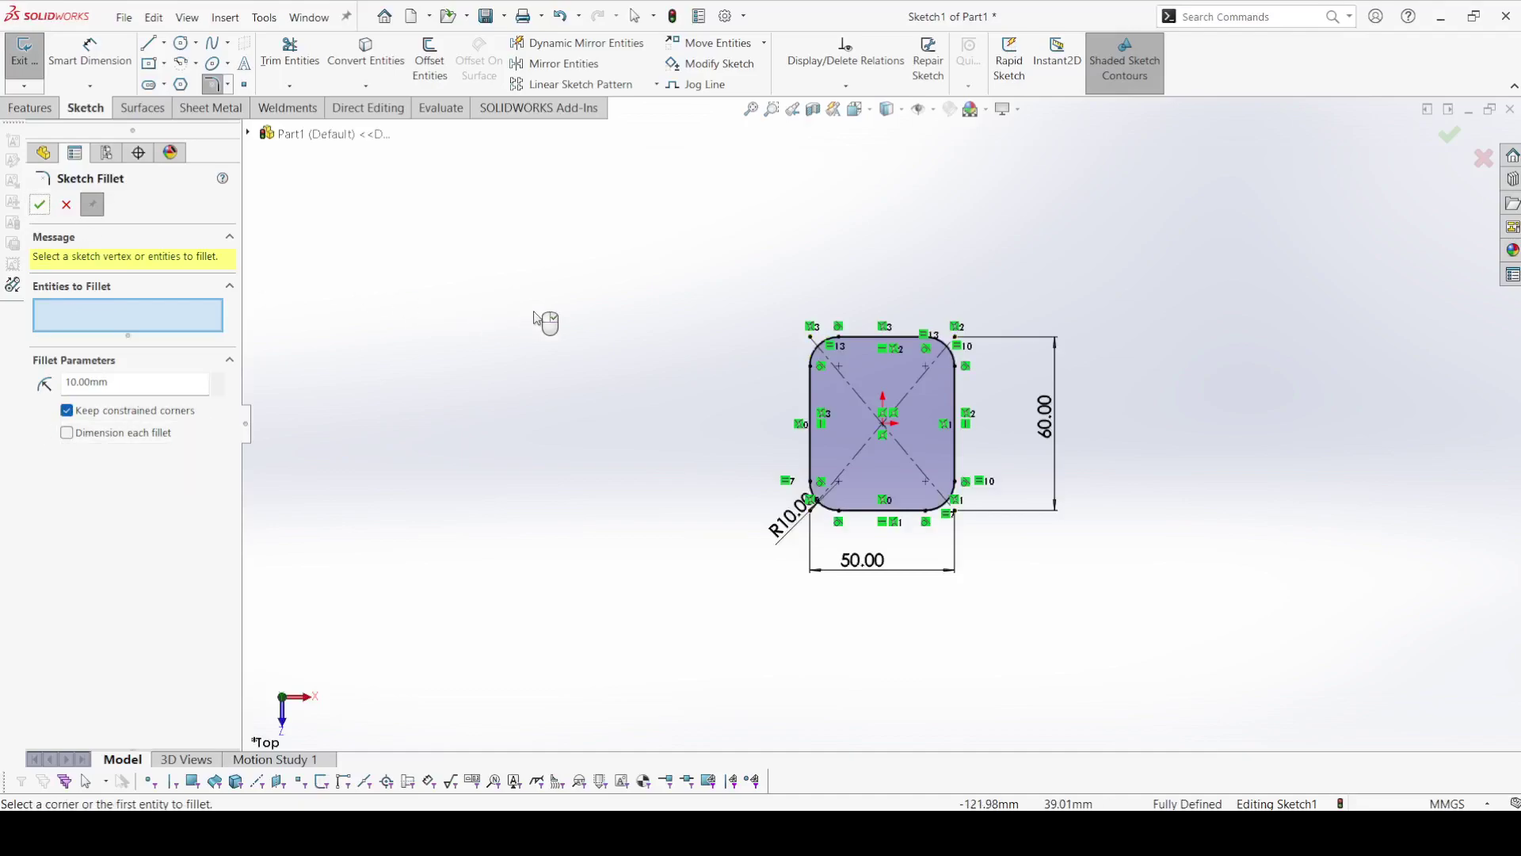
left_click(39, 205)
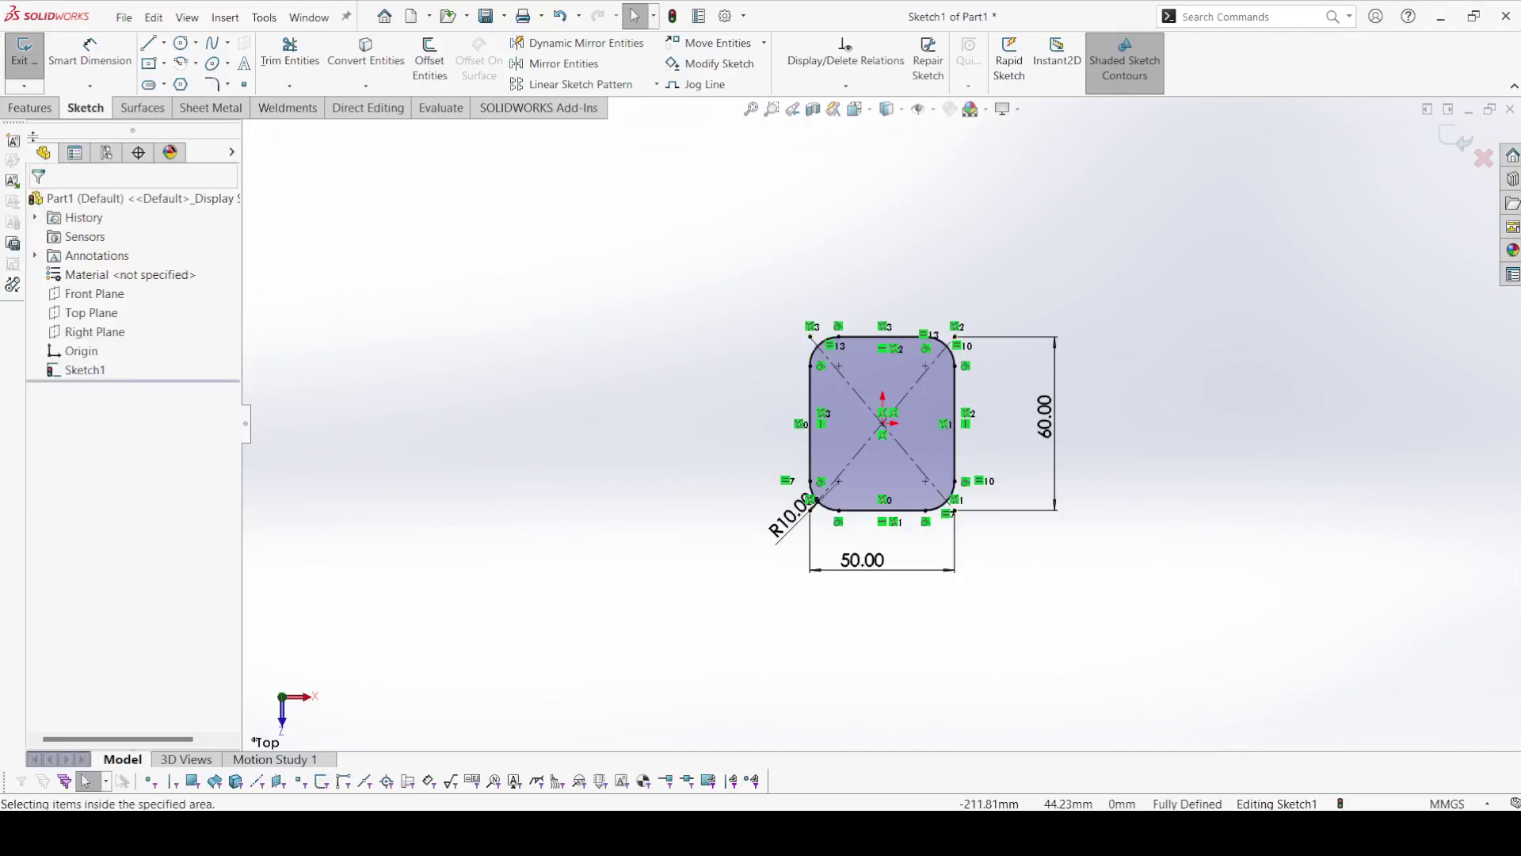
Step: Extrude the rounded rectangle 8 mm as a blind boss to form the base plate
left_click(30, 108)
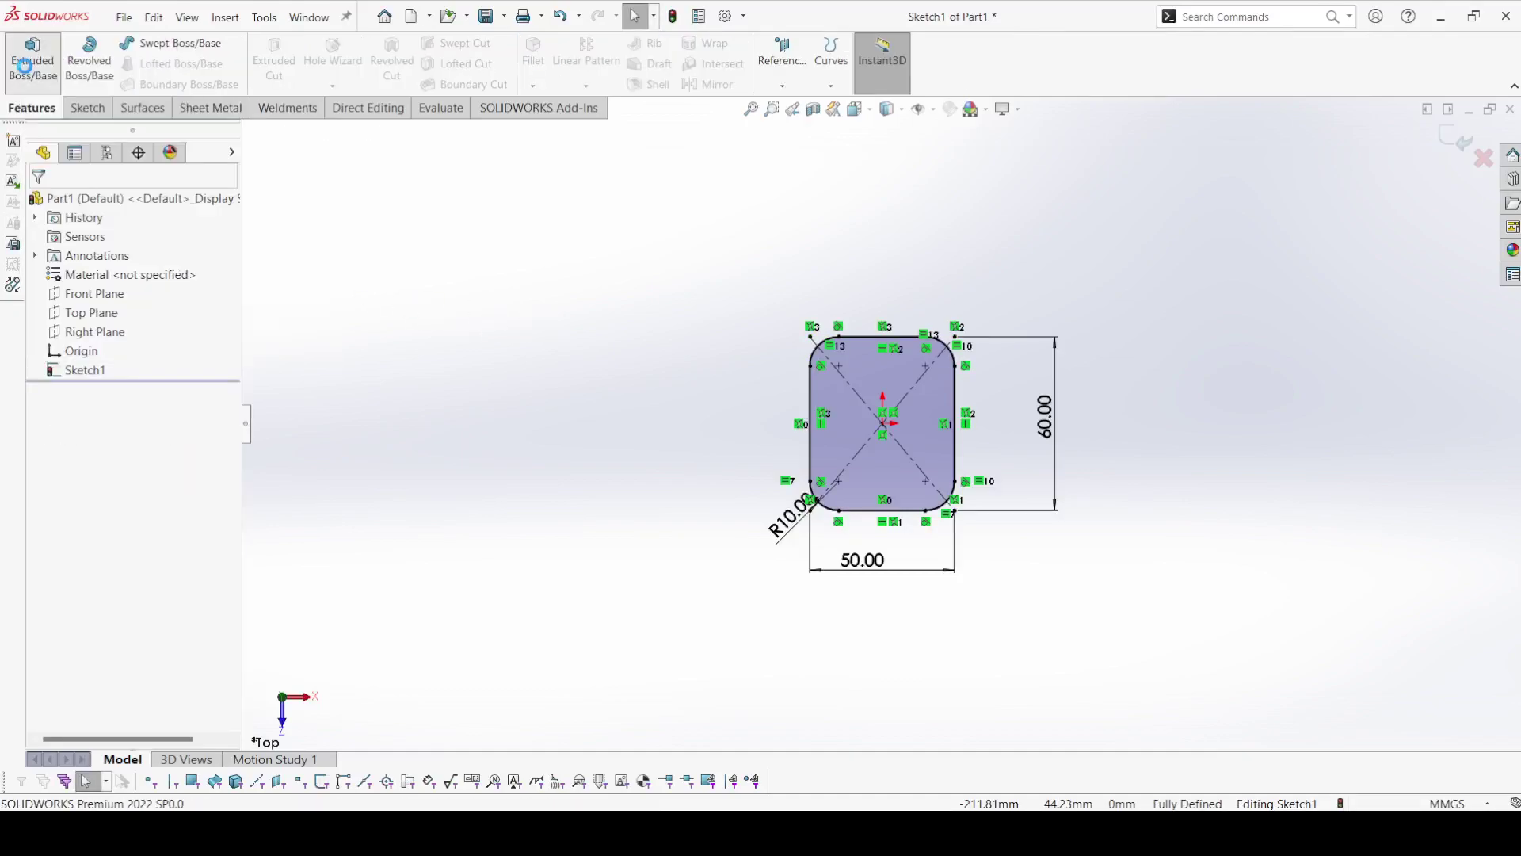
left_click(28, 70)
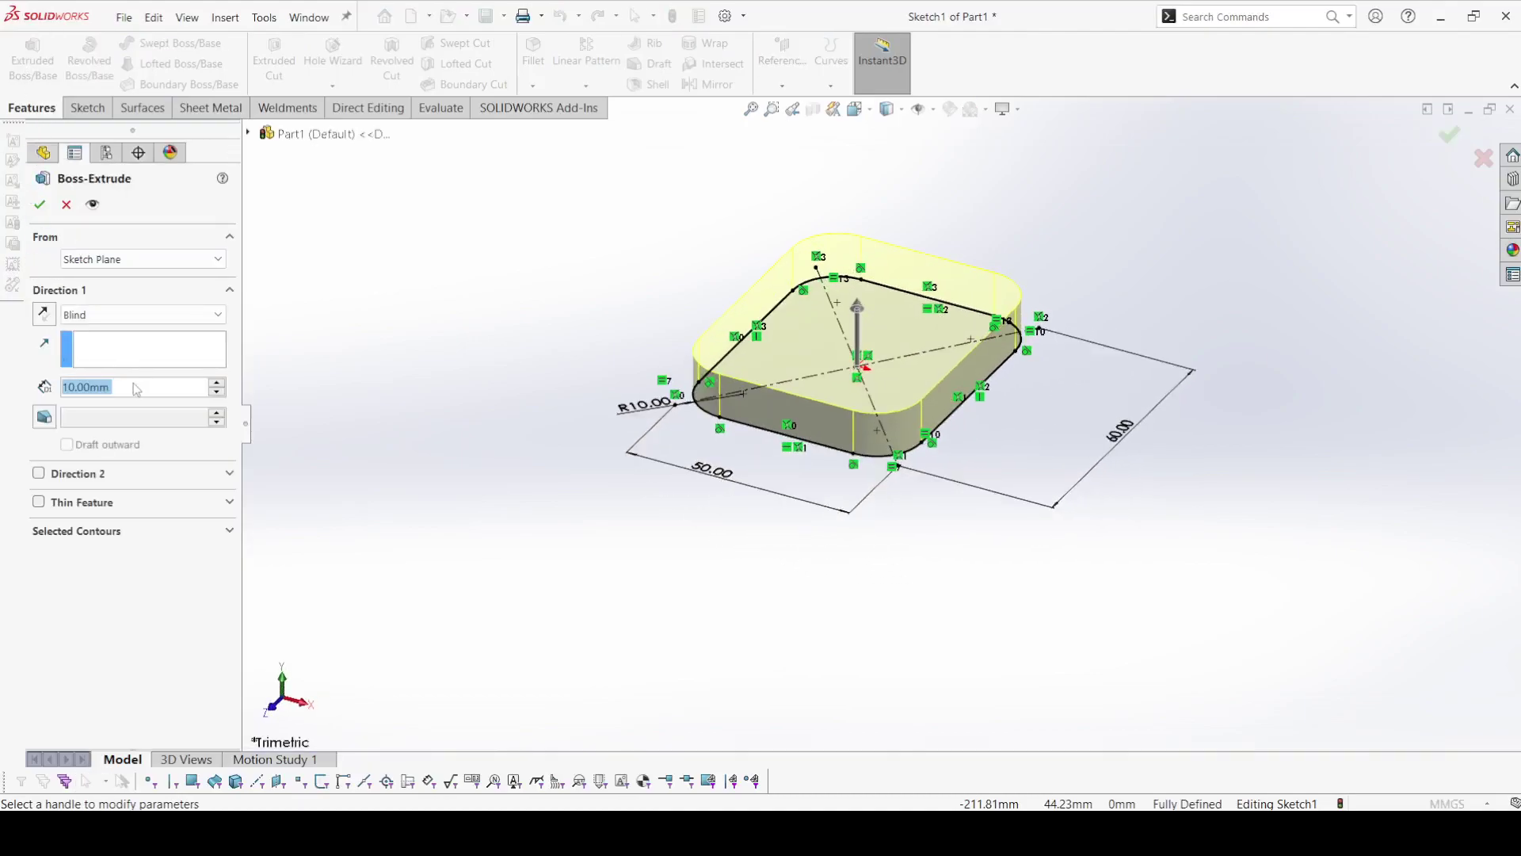
type("8")
key("Return")
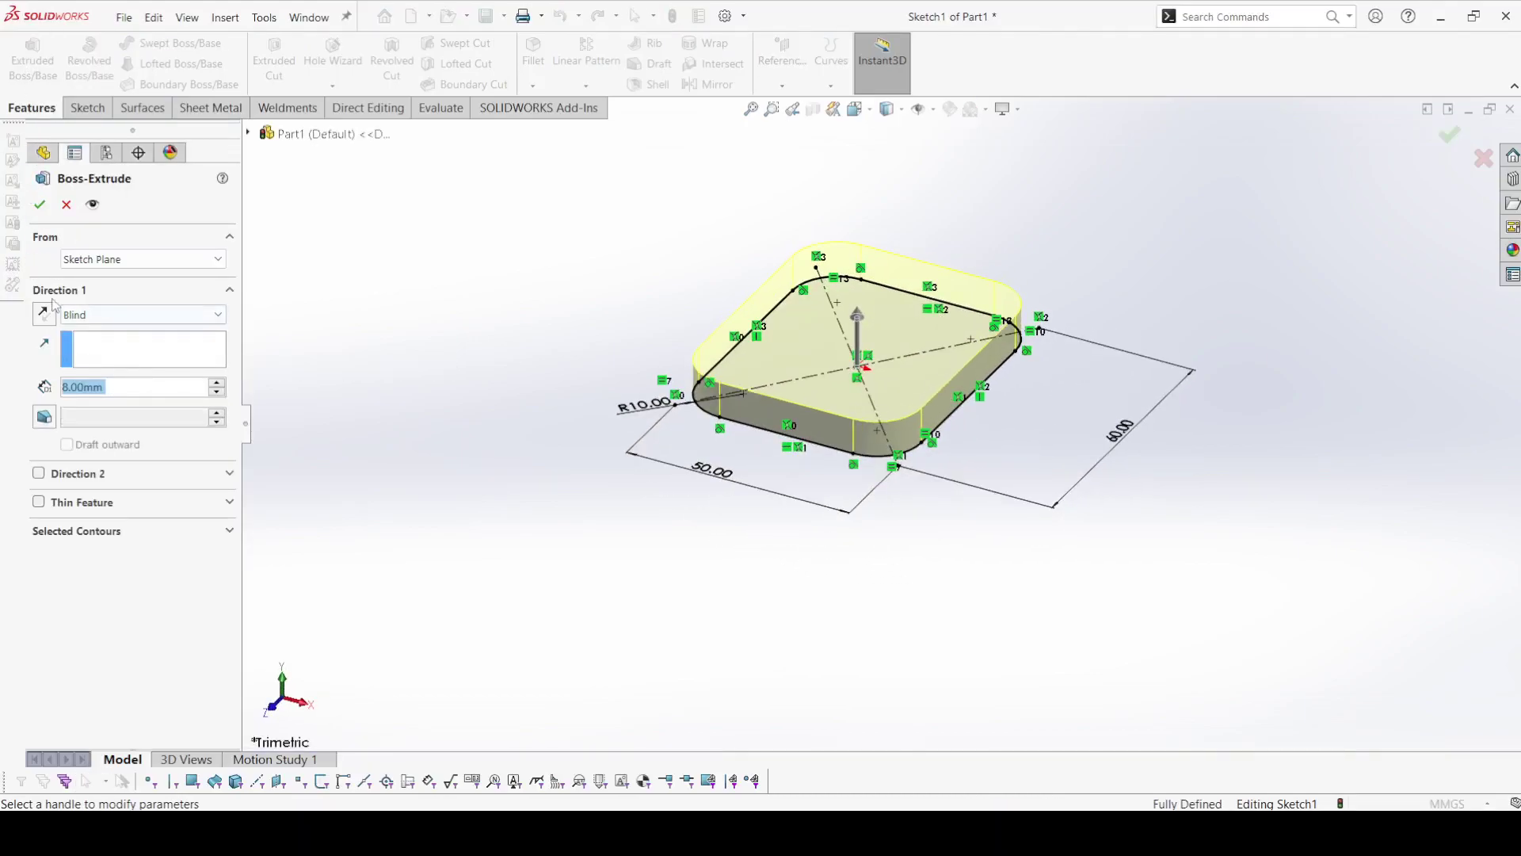
left_click(32, 203)
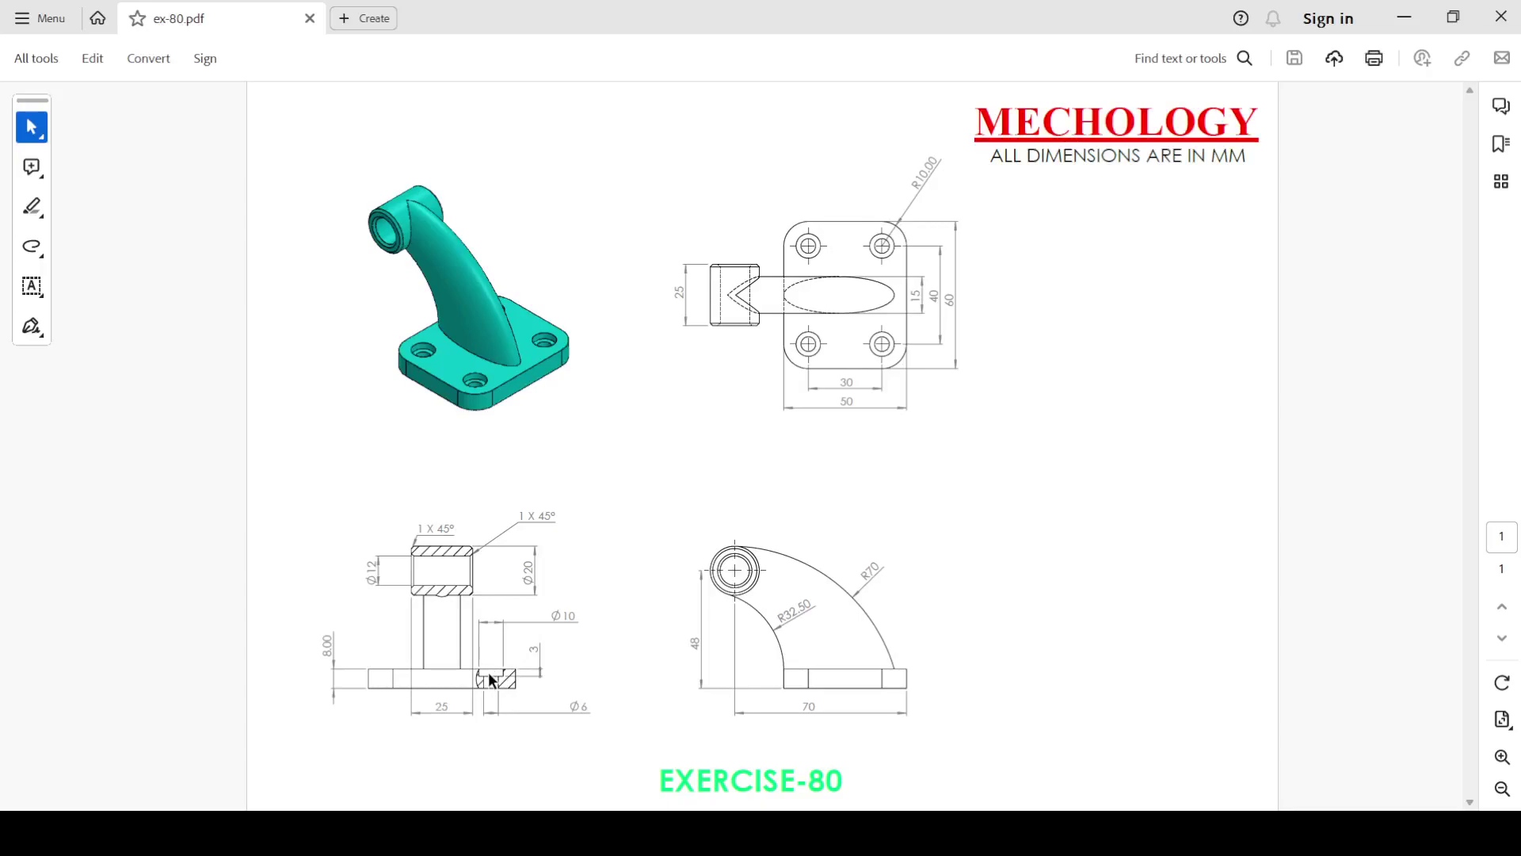
Step: Switch to the ex-80.pdf drawing and examine the counterbored hole's depth and diameter dimensions
left_click_drag(536, 648, 532, 670)
left_click(596, 652)
left_click_drag(563, 616, 592, 616)
left_click(584, 661)
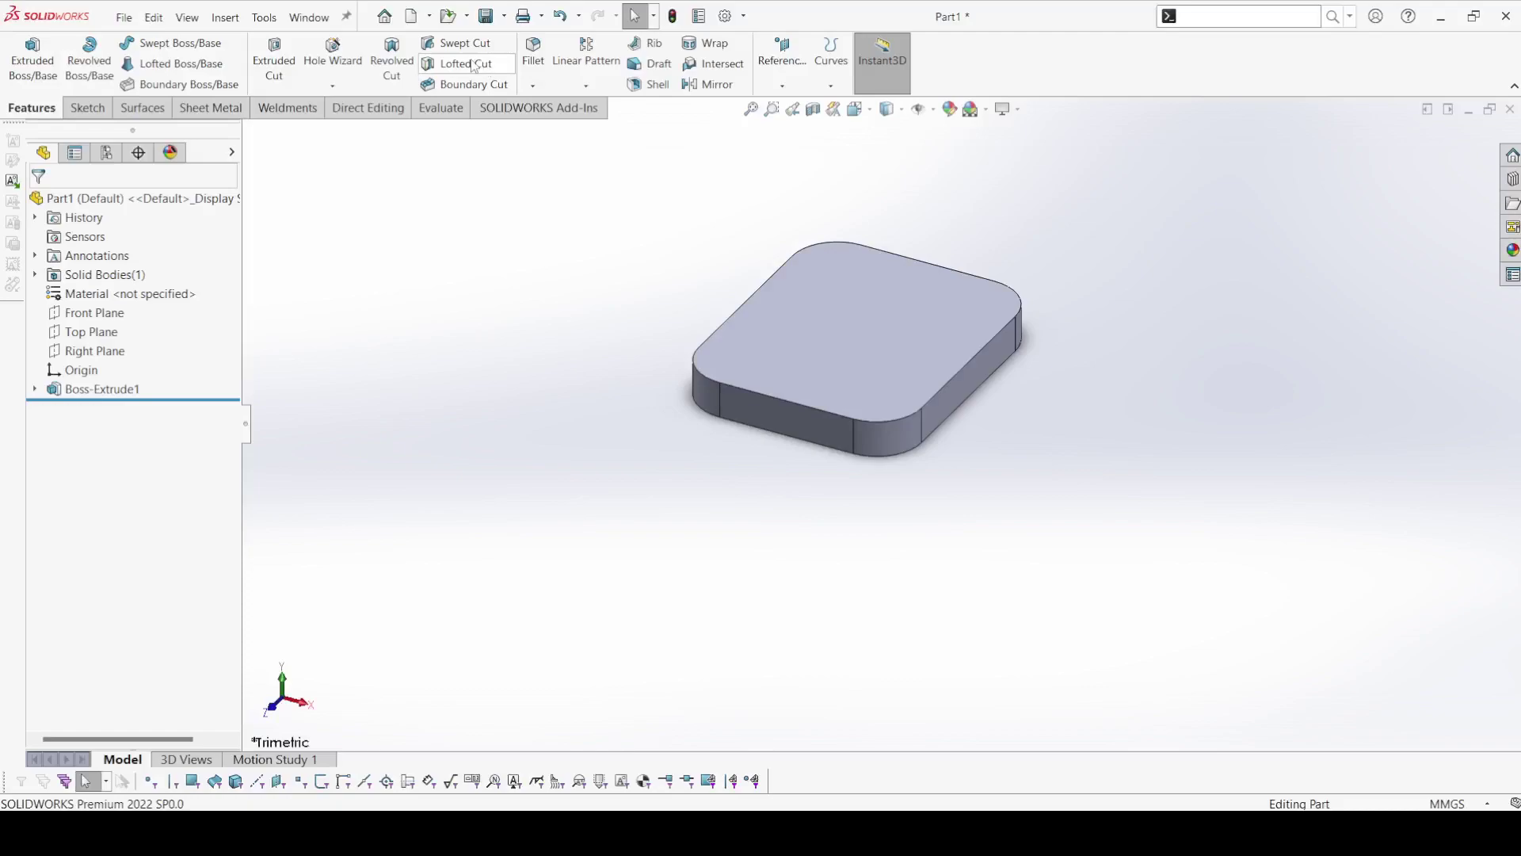
Step: Switch back to SOLIDWORKS and start a Hole Wizard hole with its type set to Counterbored
left_click(332, 85)
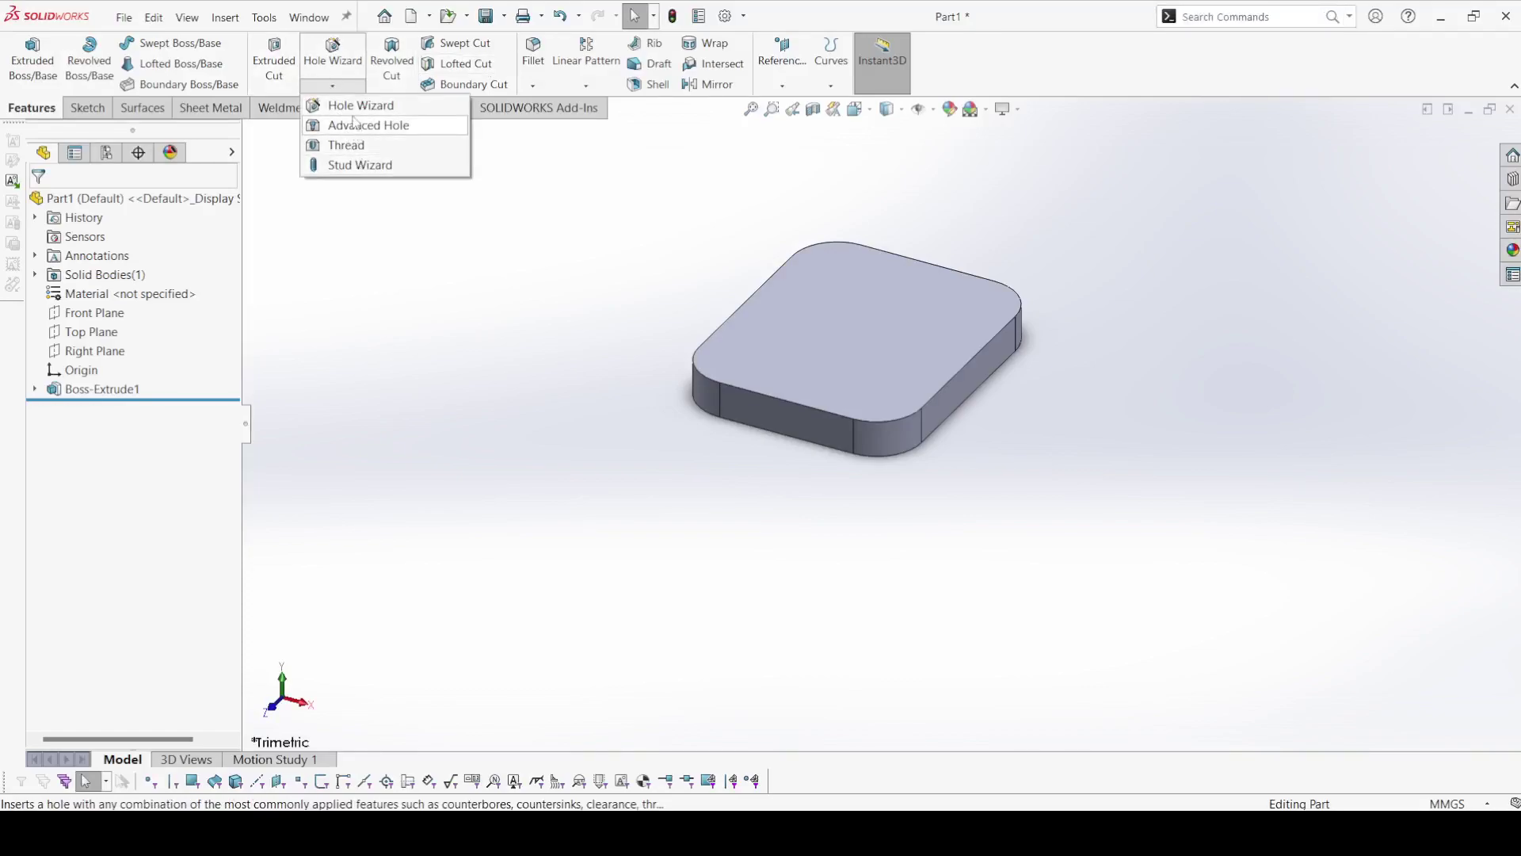
left_click(334, 105)
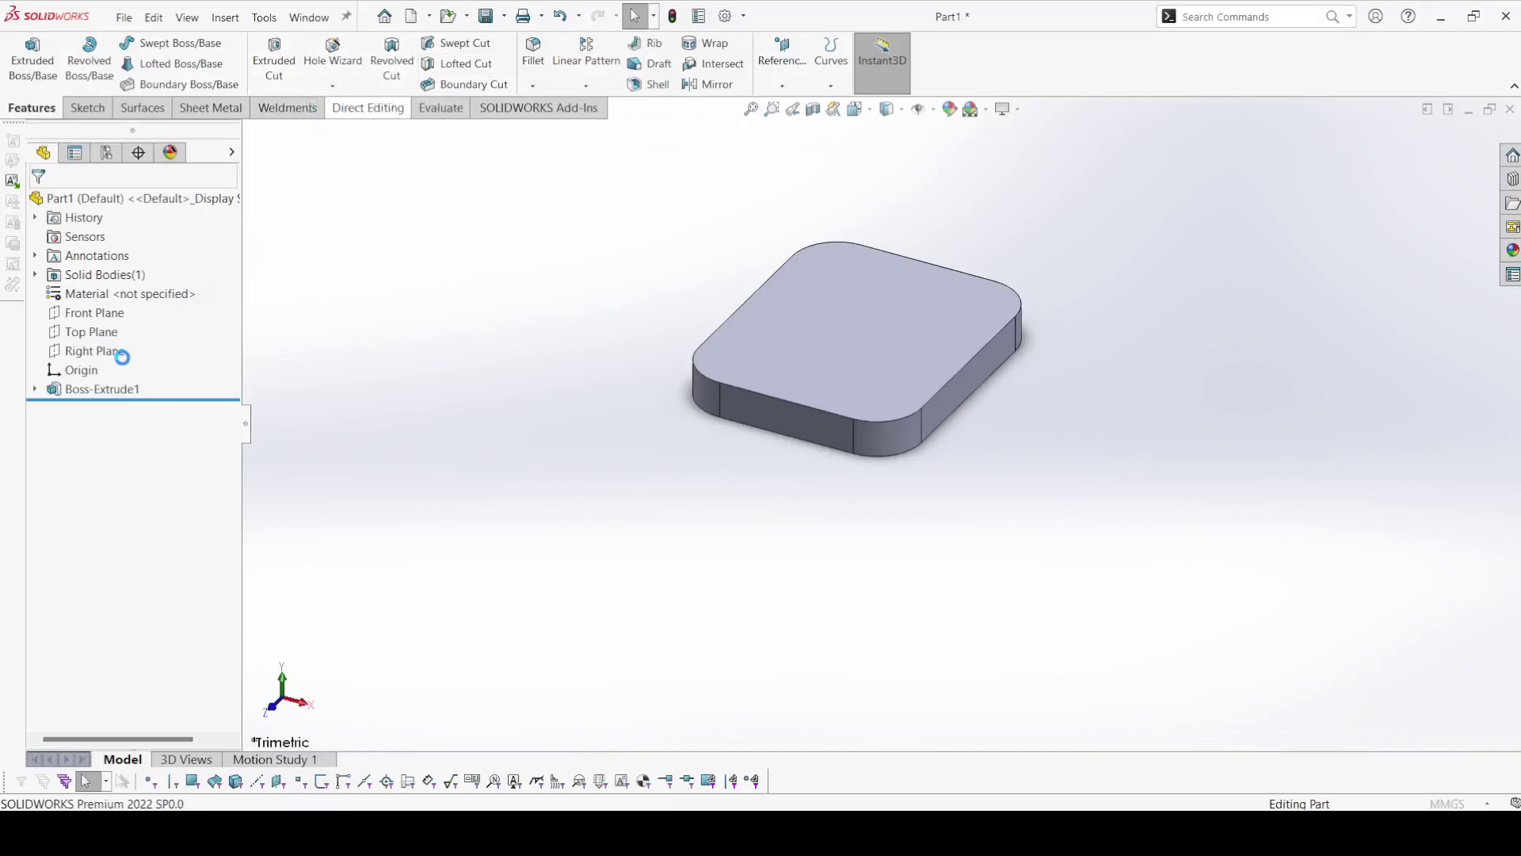
left_click(147, 423)
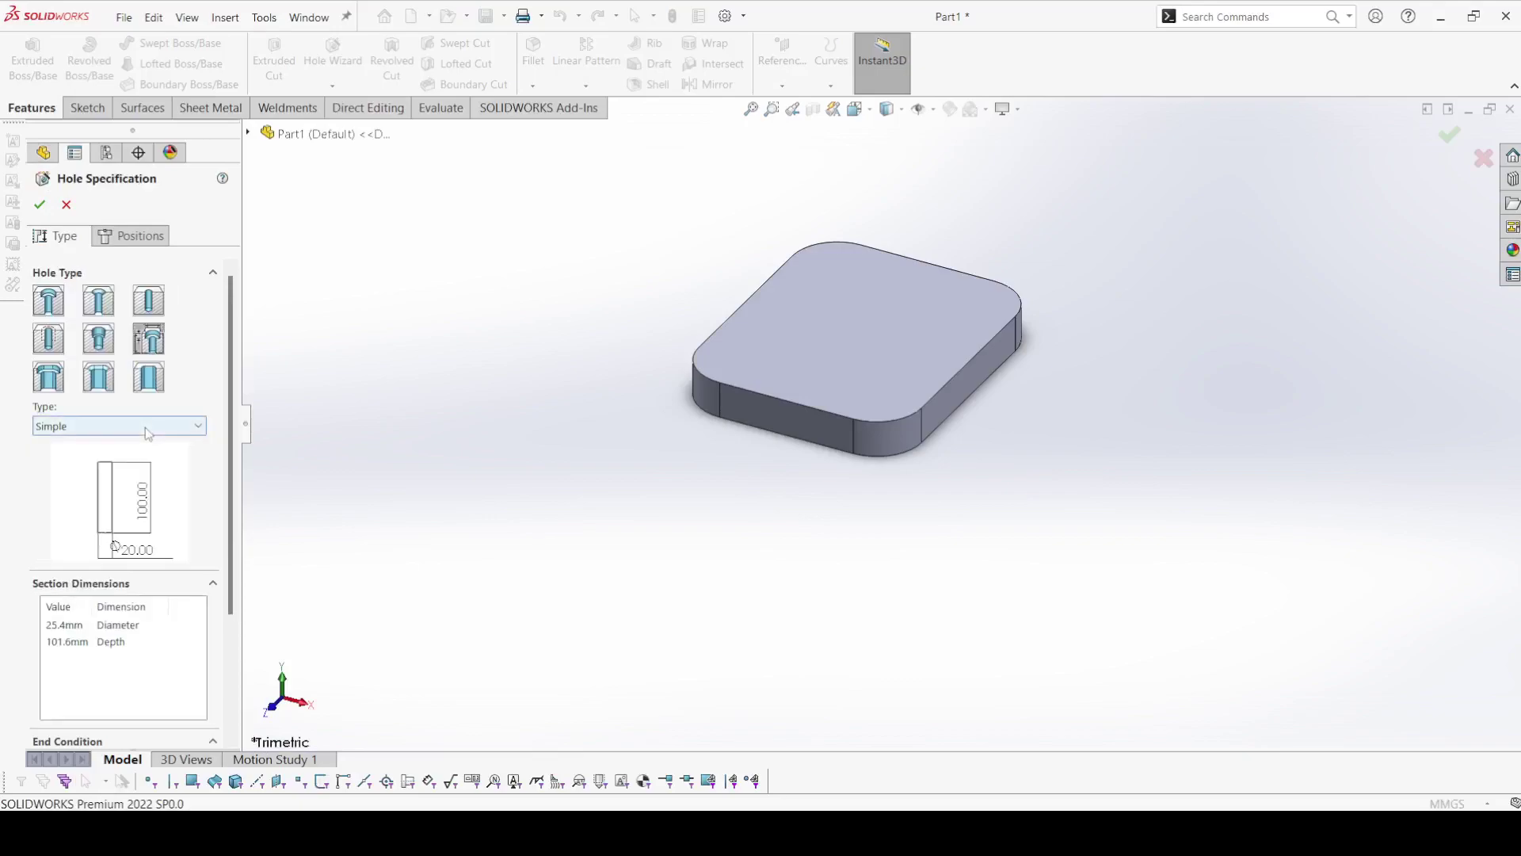
left_click(127, 426)
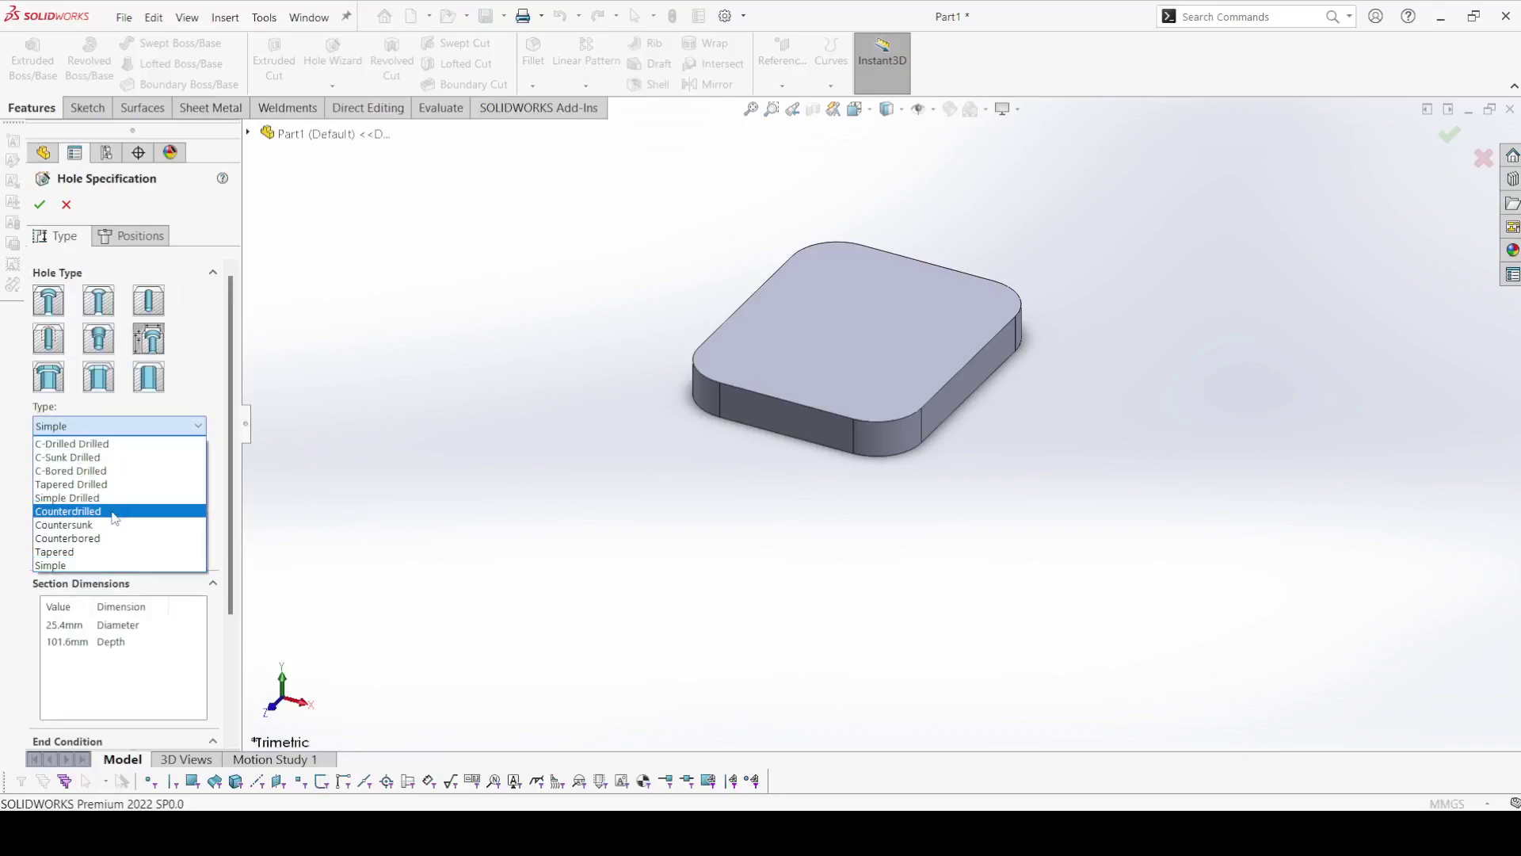
left_click(110, 539)
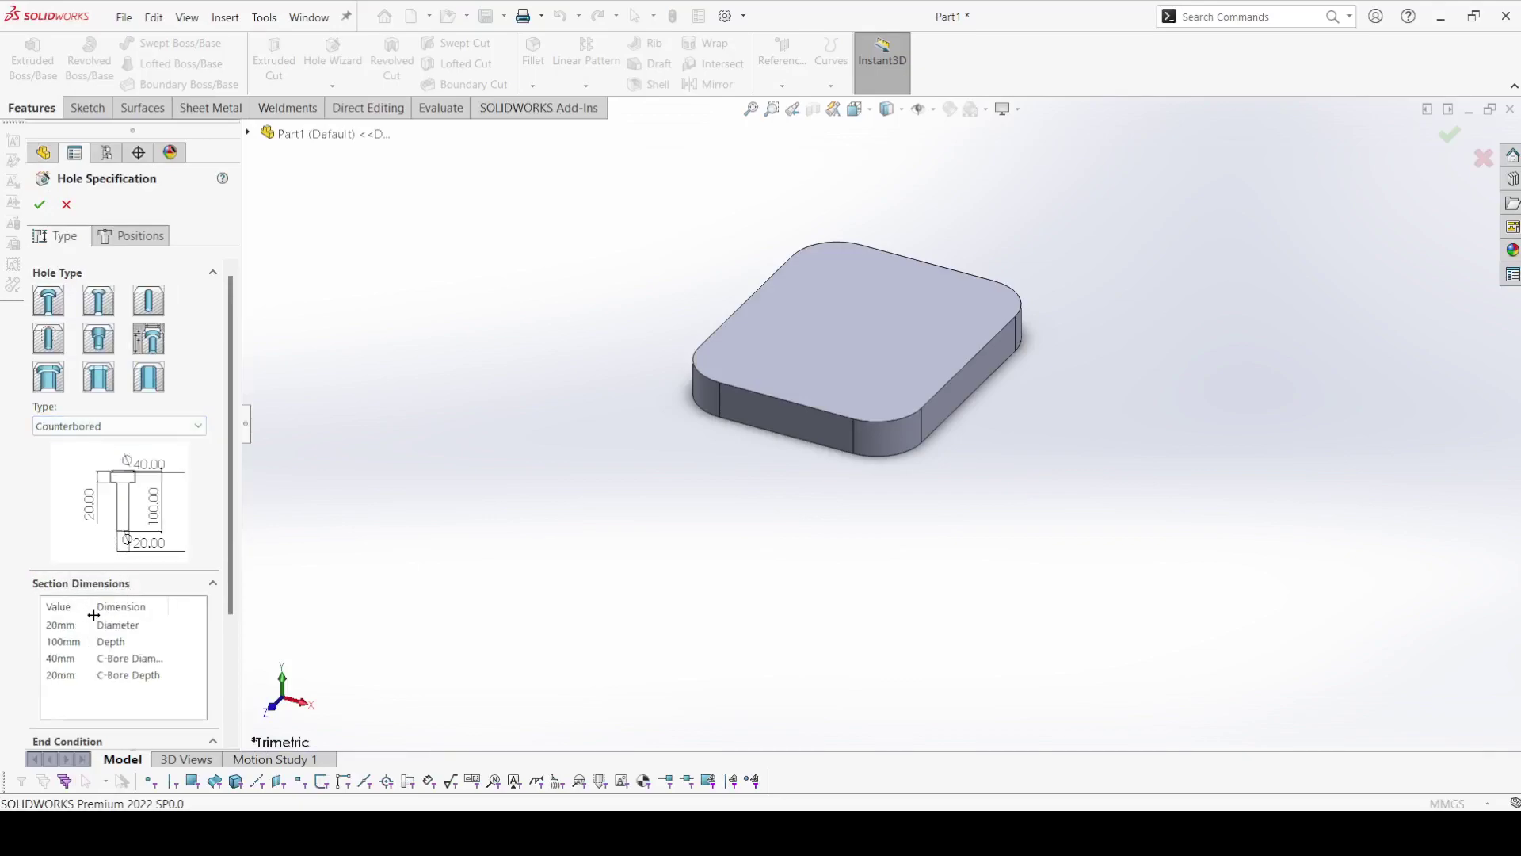
Step: Set the hole diameter to 6 mm, the counterbore diameter to 10 mm and the counterbore depth to 3 mm
double_click(61, 626)
left_click(69, 626)
type("6")
left_click(62, 659)
type("10")
key("Return")
double_click(70, 674)
type("3")
key("Return")
Step: Place four counterbored holes on the plate's top face with a 3D sketch, one at each rounded corner's centre
left_click(130, 235)
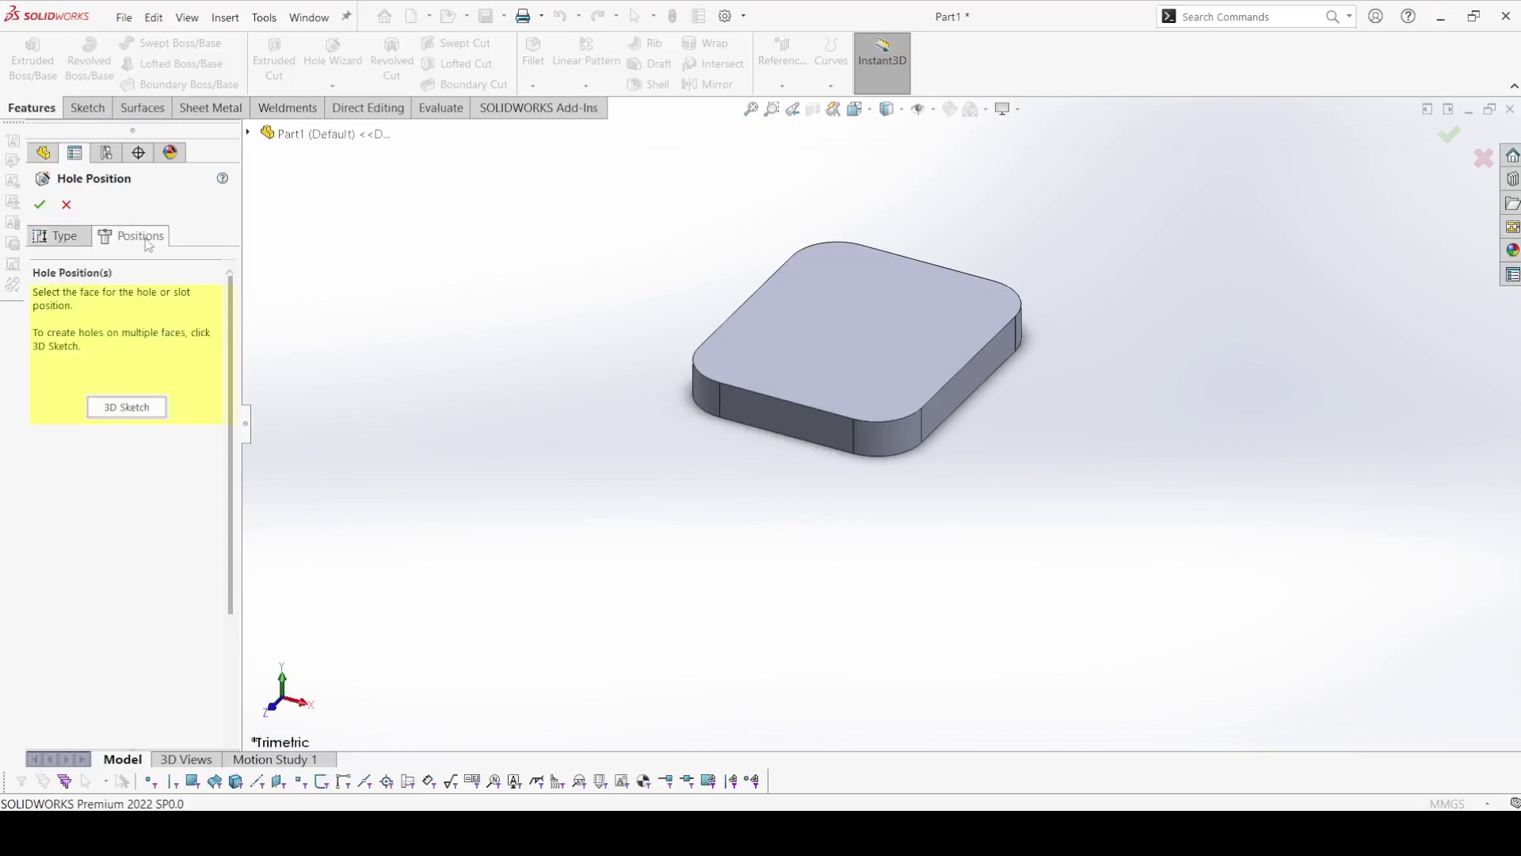
left_click(147, 410)
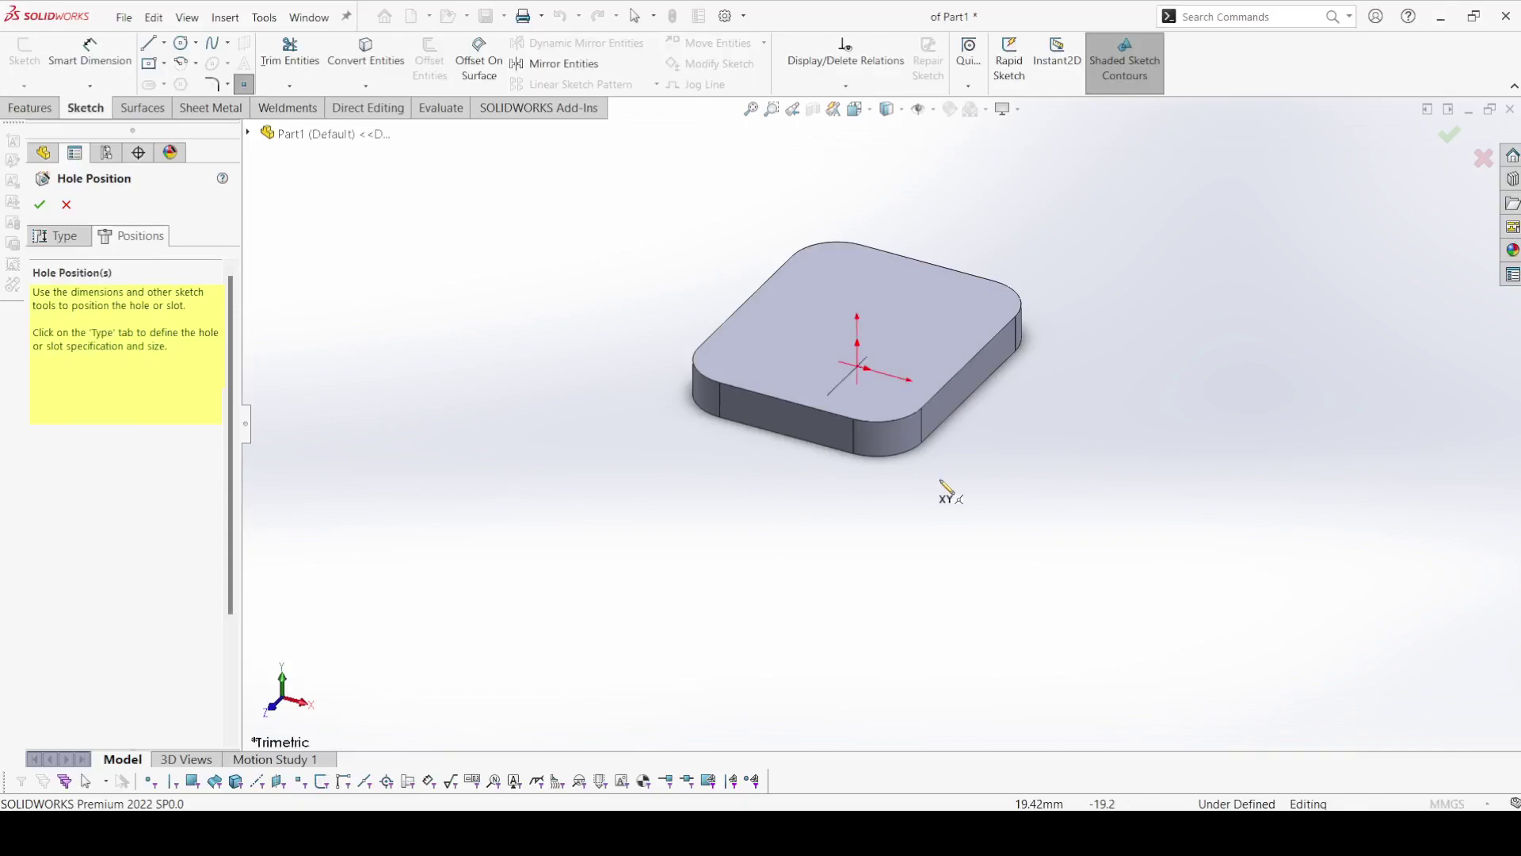
left_click(878, 397)
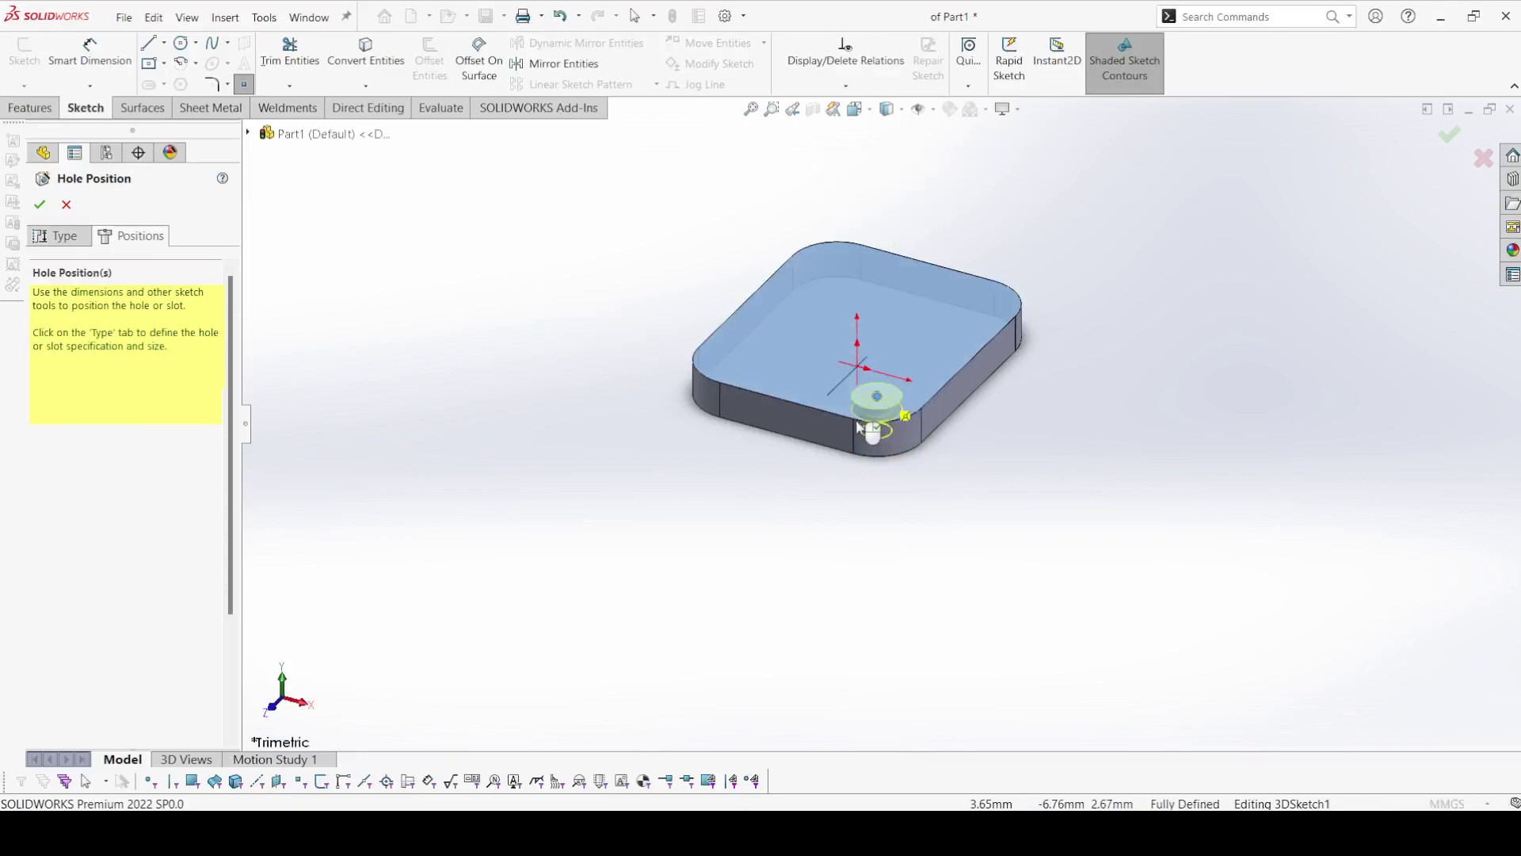
left_click(743, 360)
left_click(822, 265)
middle_click_drag(832, 294, 850, 320)
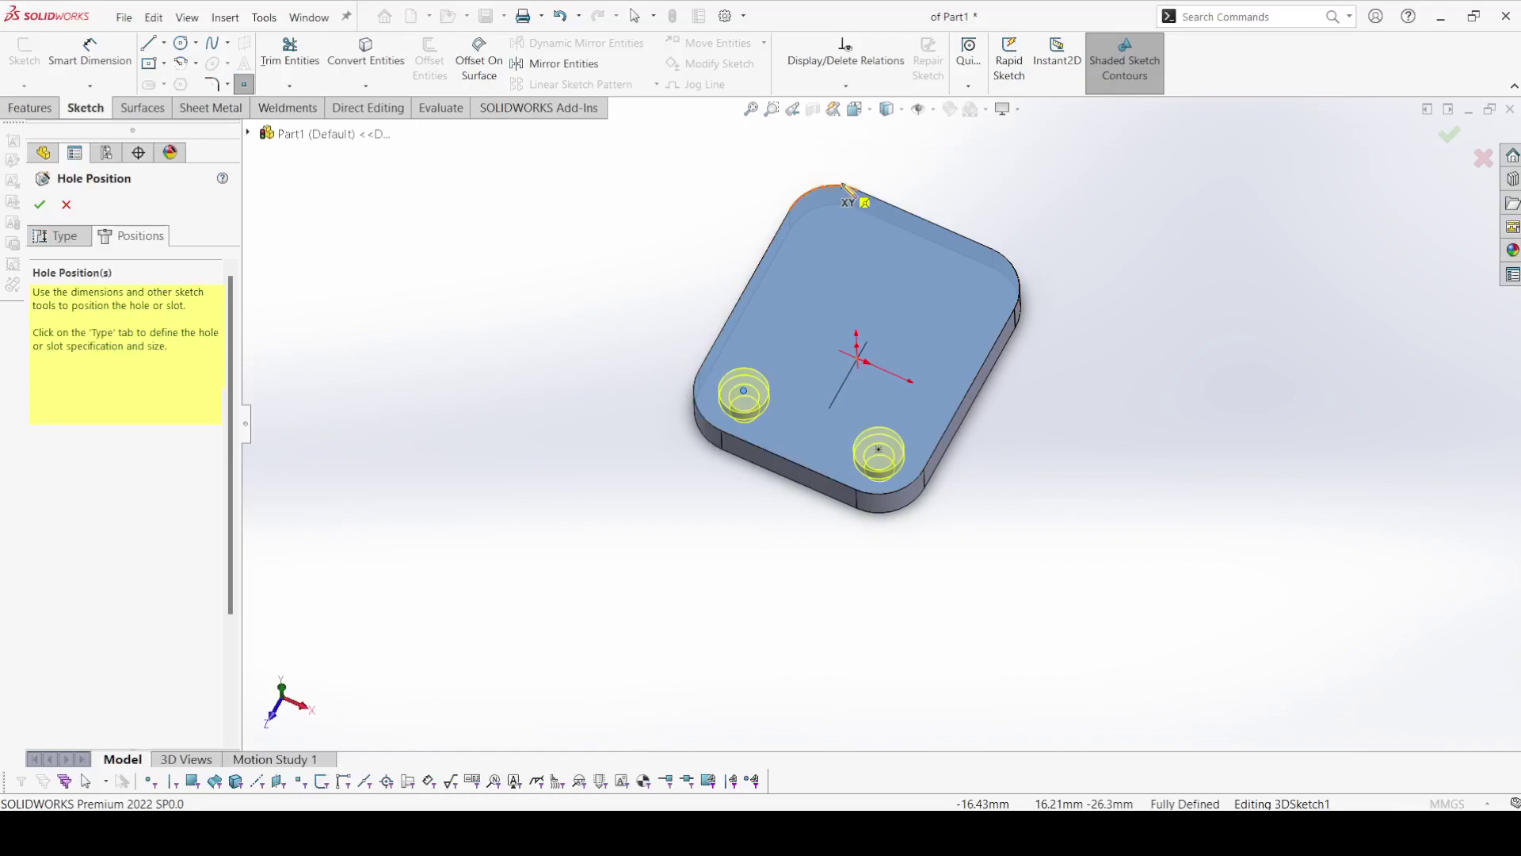
left_click(834, 230)
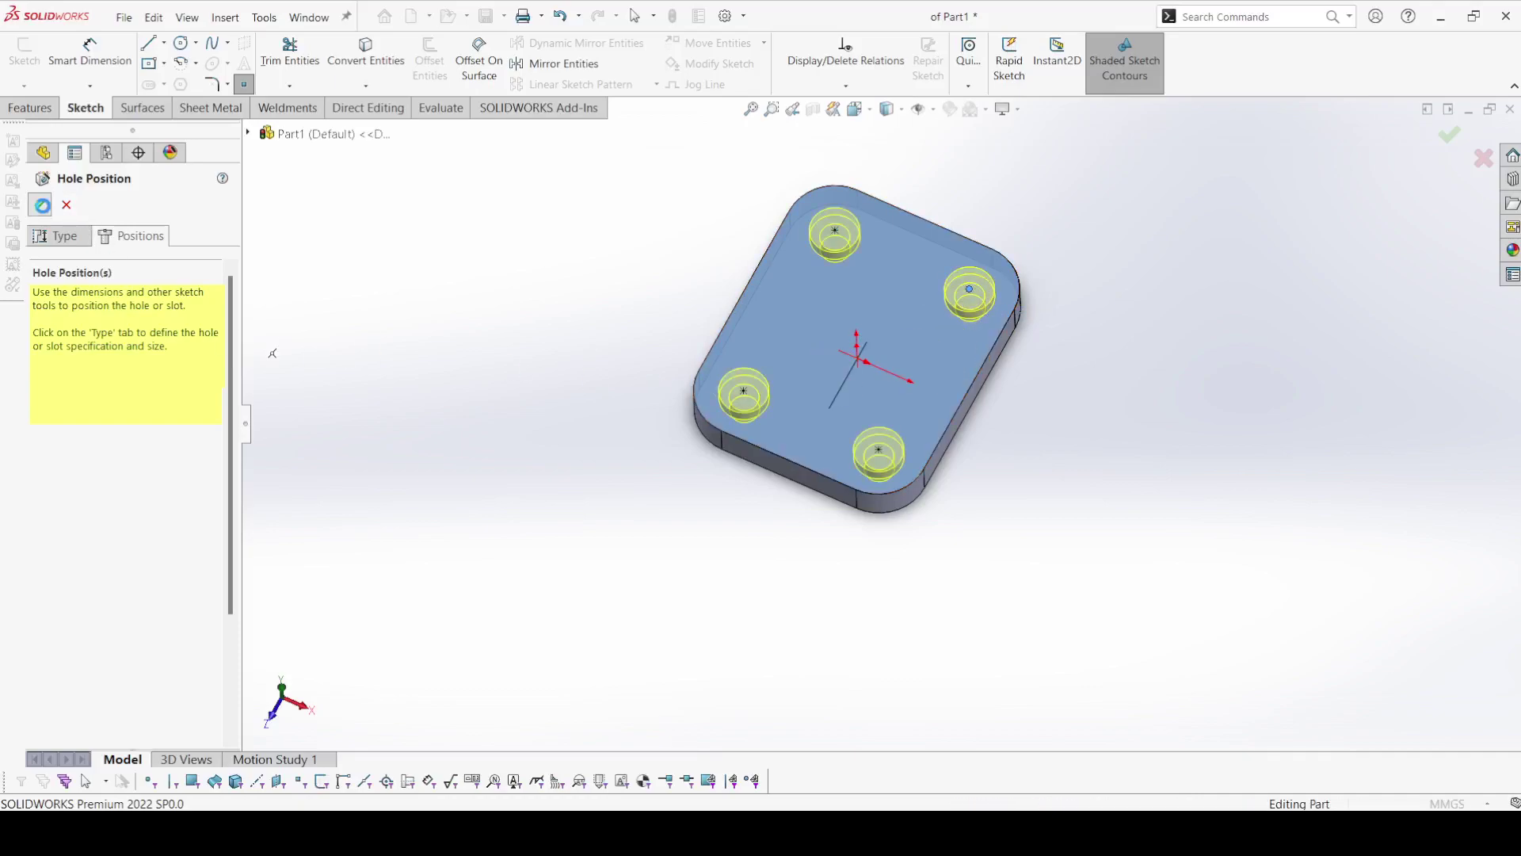
left_click(39, 204)
Step: Start a sketch on the plate's top face and draw a horizontal ellipse with a major radius of about 27 mm, centred left of the origin
middle_click_drag(468, 452, 497, 377)
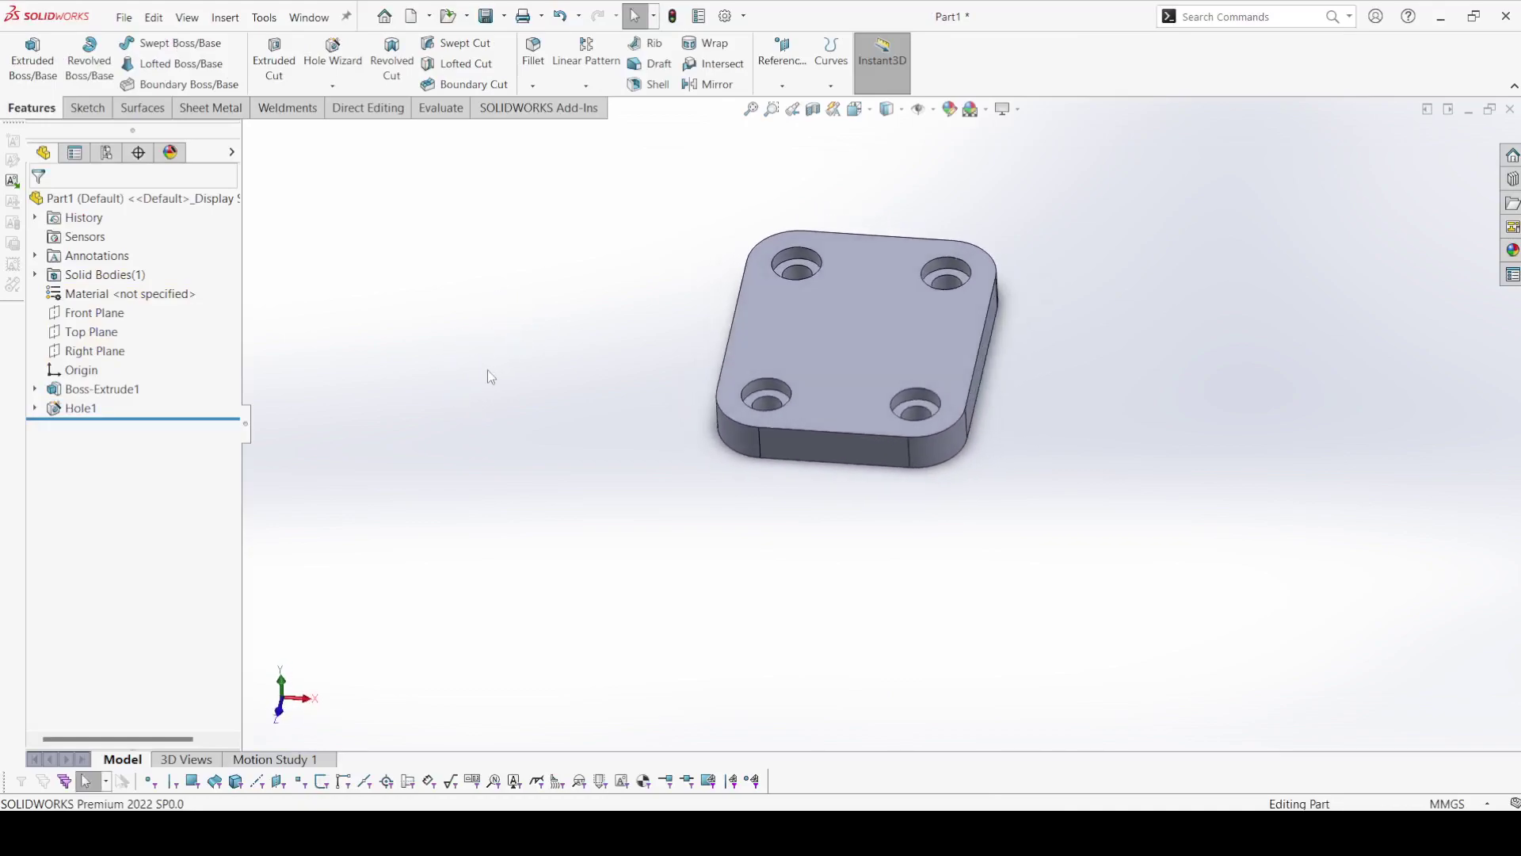
mouse_move(615, 455)
middle_mouse_down()
mouse_move(608, 421)
mouse_move(627, 400)
mouse_move(634, 520)
mouse_move(624, 411)
middle_mouse_up()
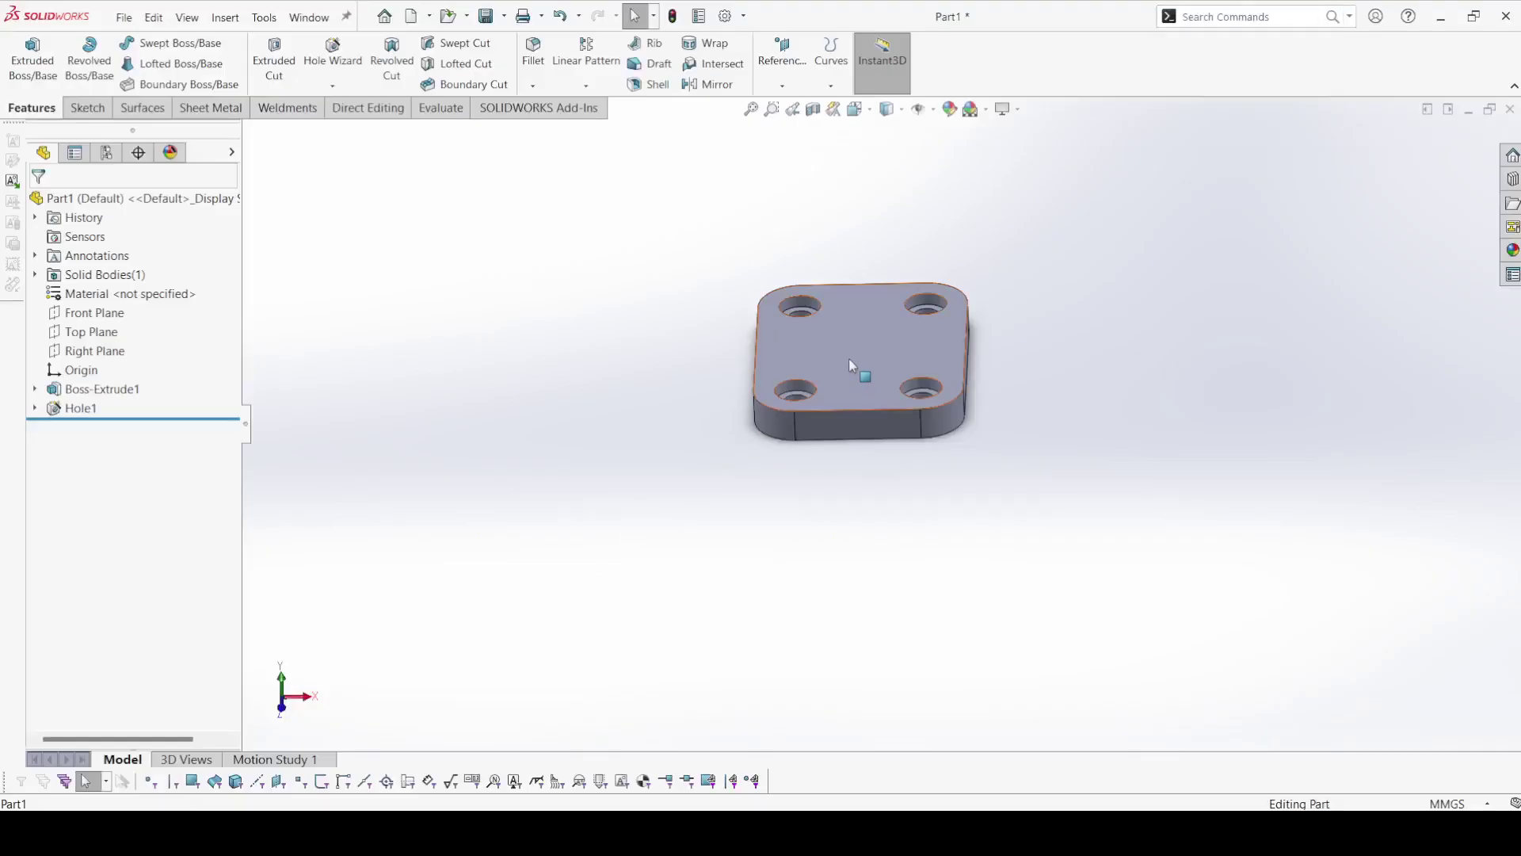
left_click(848, 359)
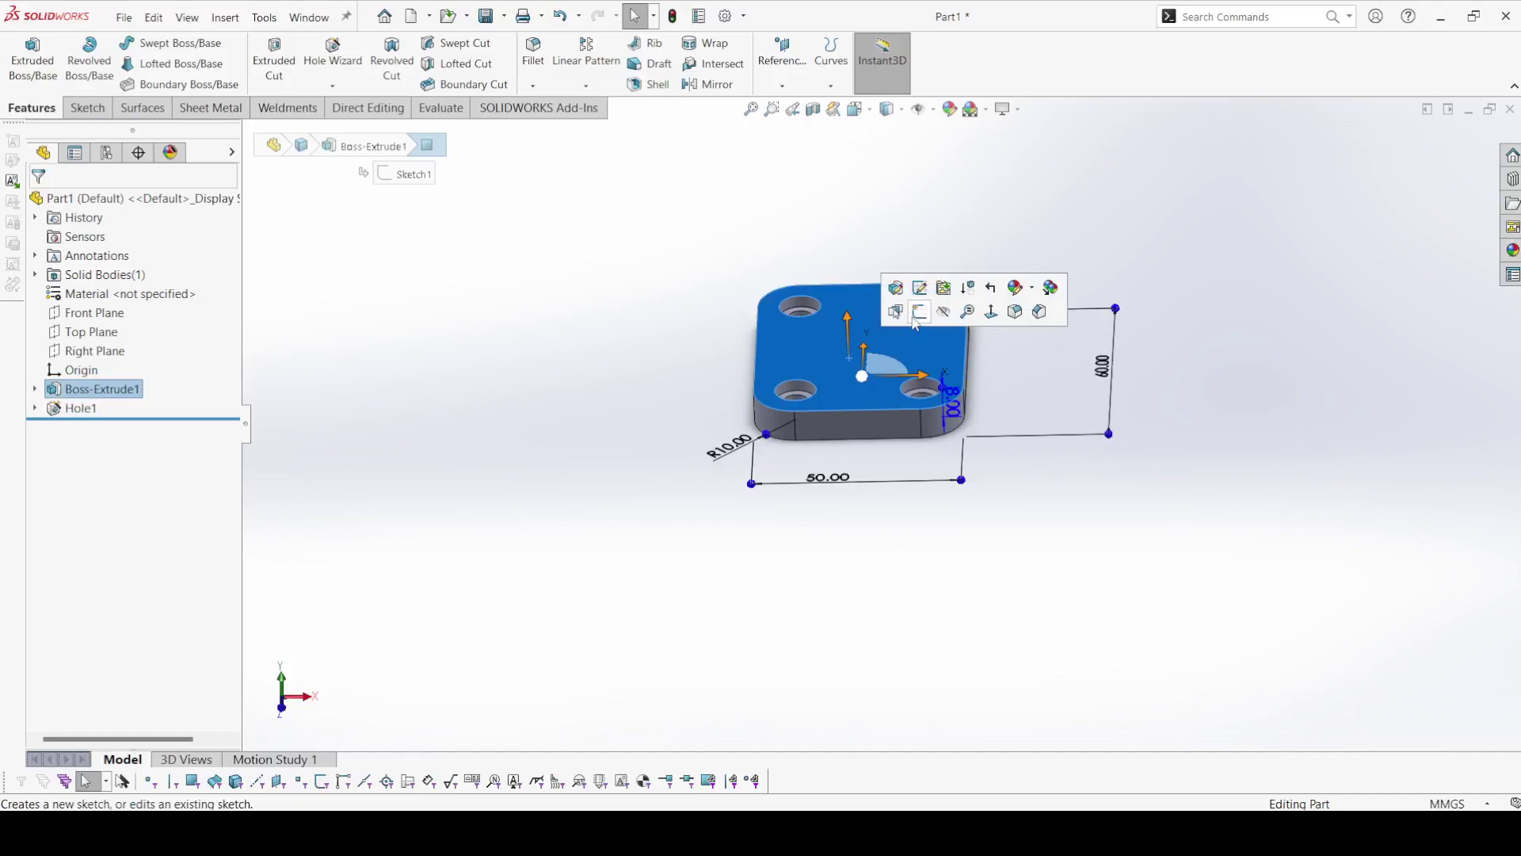
left_click(920, 312)
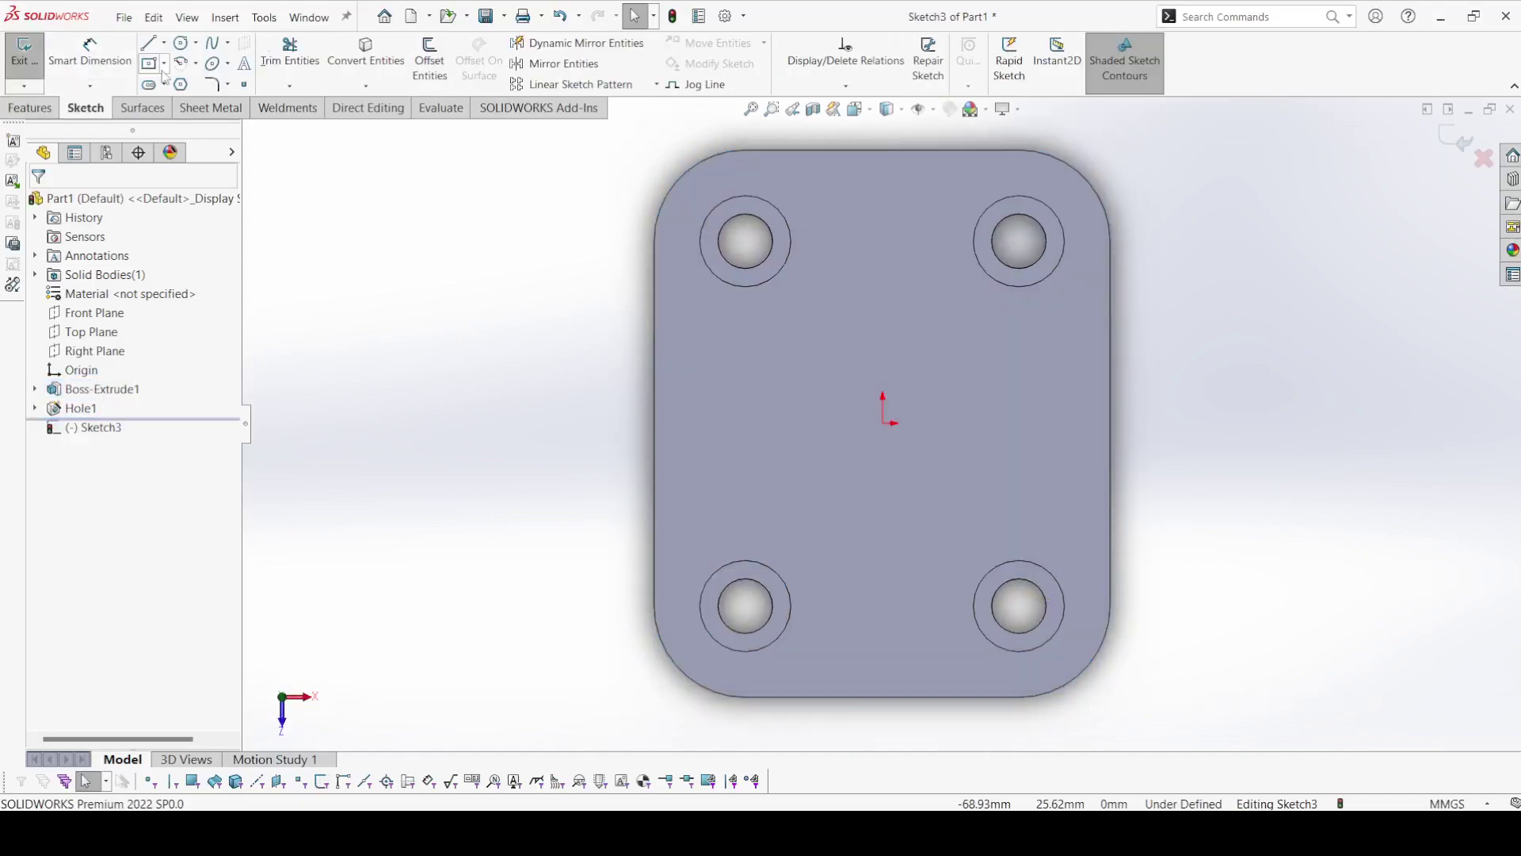
left_click(213, 63)
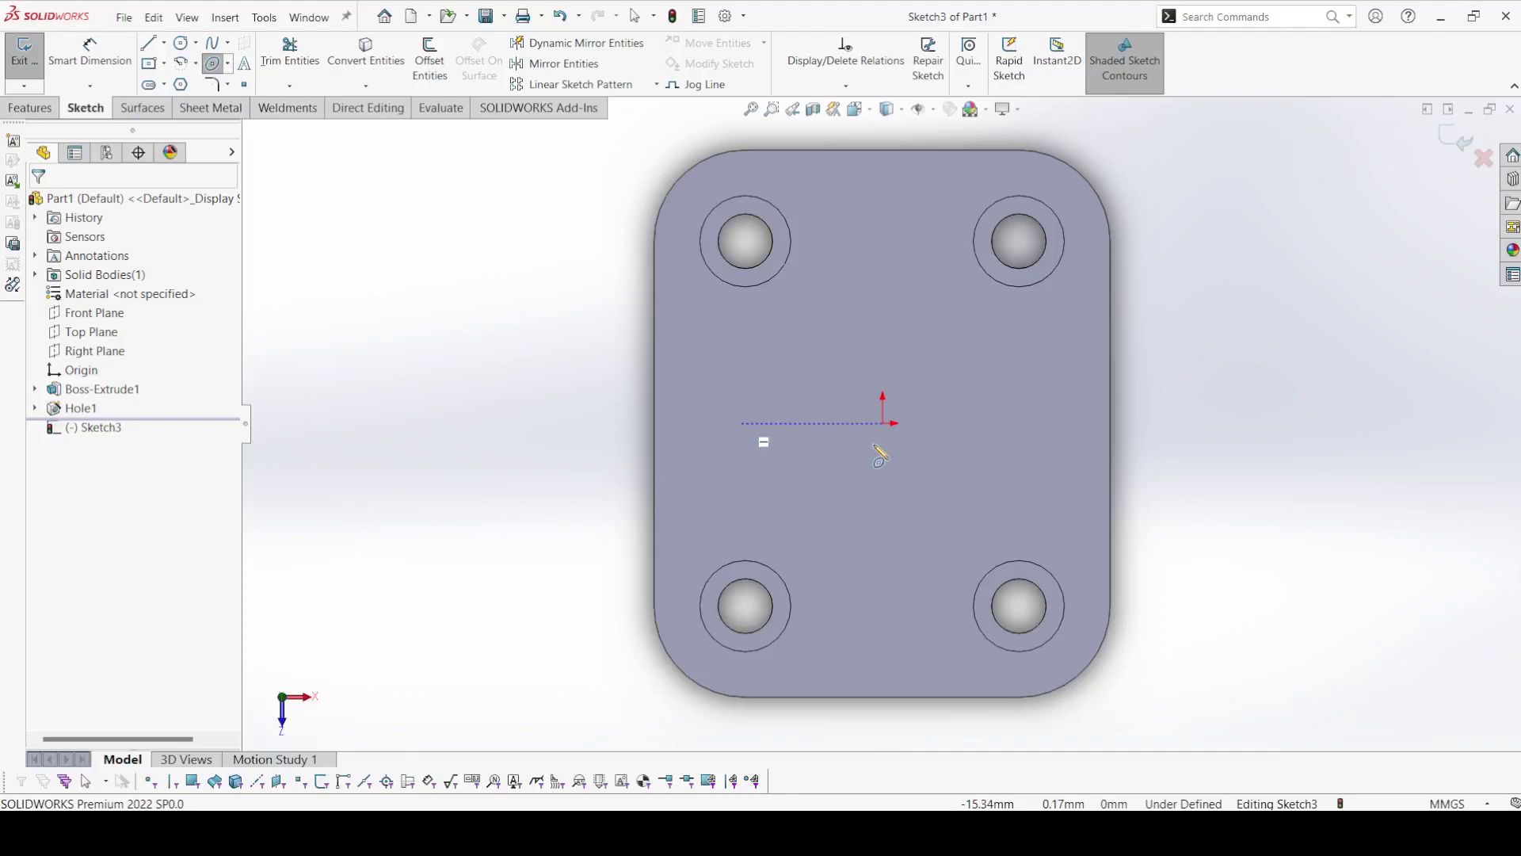
left_click(741, 423)
left_click(983, 423)
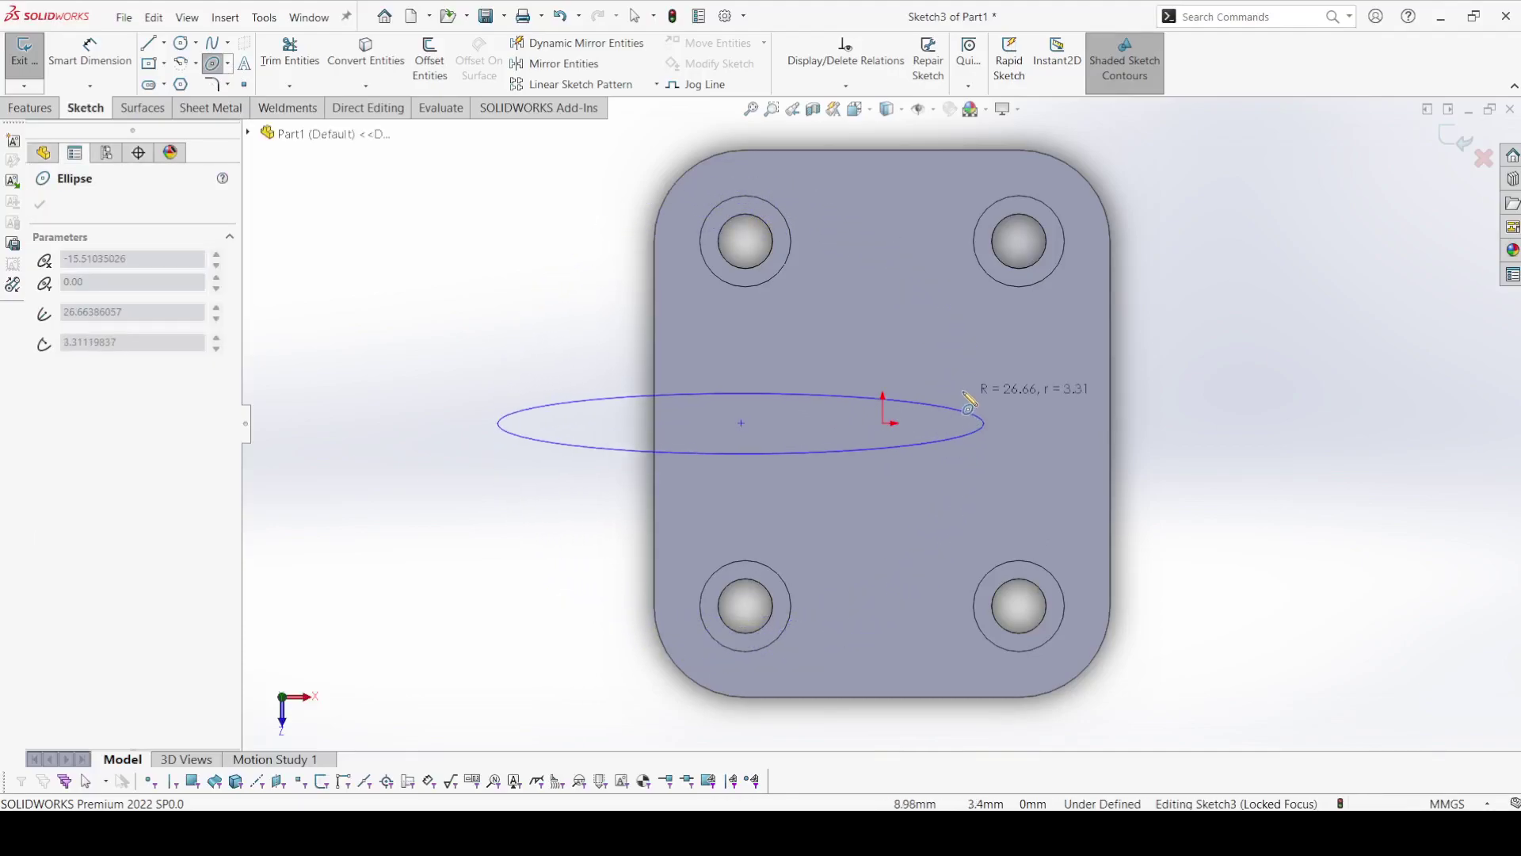
left_click(958, 364)
right_click(958, 364)
left_click(1012, 368)
right_click(1013, 367)
left_click(1044, 377)
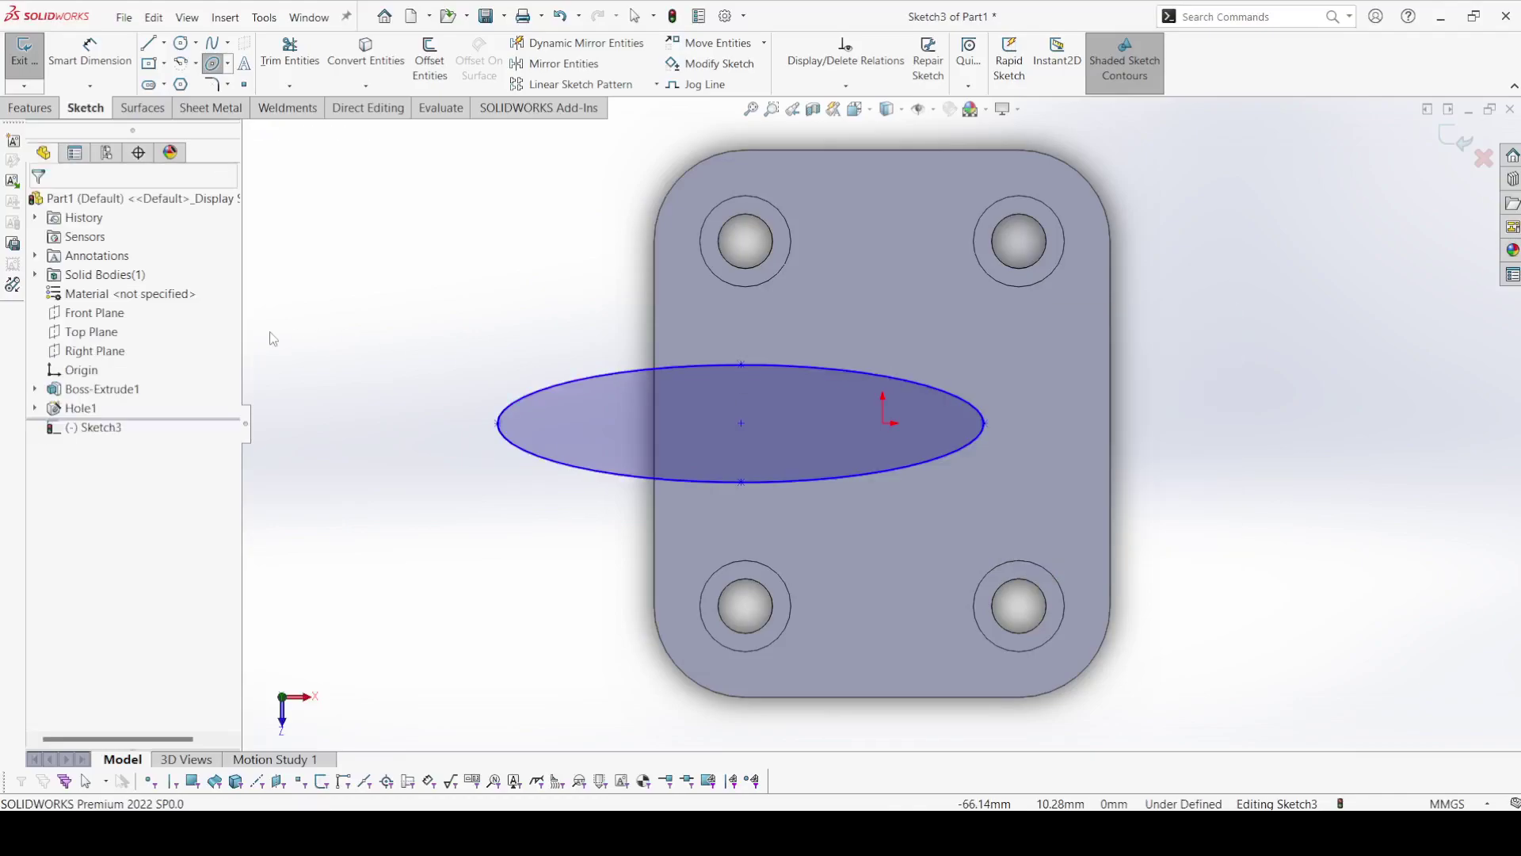
Step: Make the ellipse's left vertex coincident with the plate's left straight edge
left_click(499, 424)
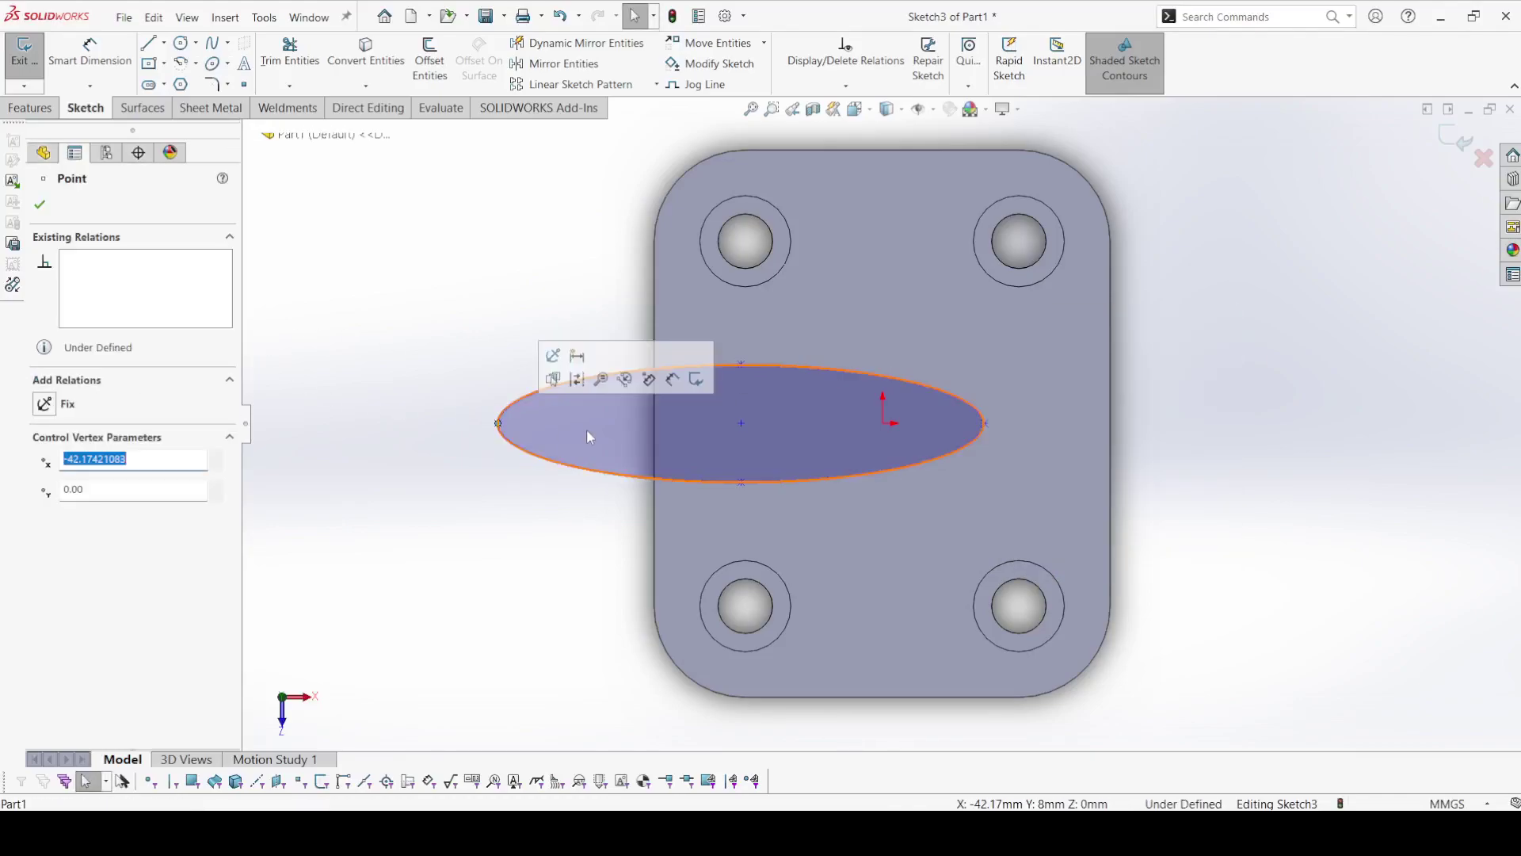
left_click(655, 431, "ctrl")
left_click(722, 354)
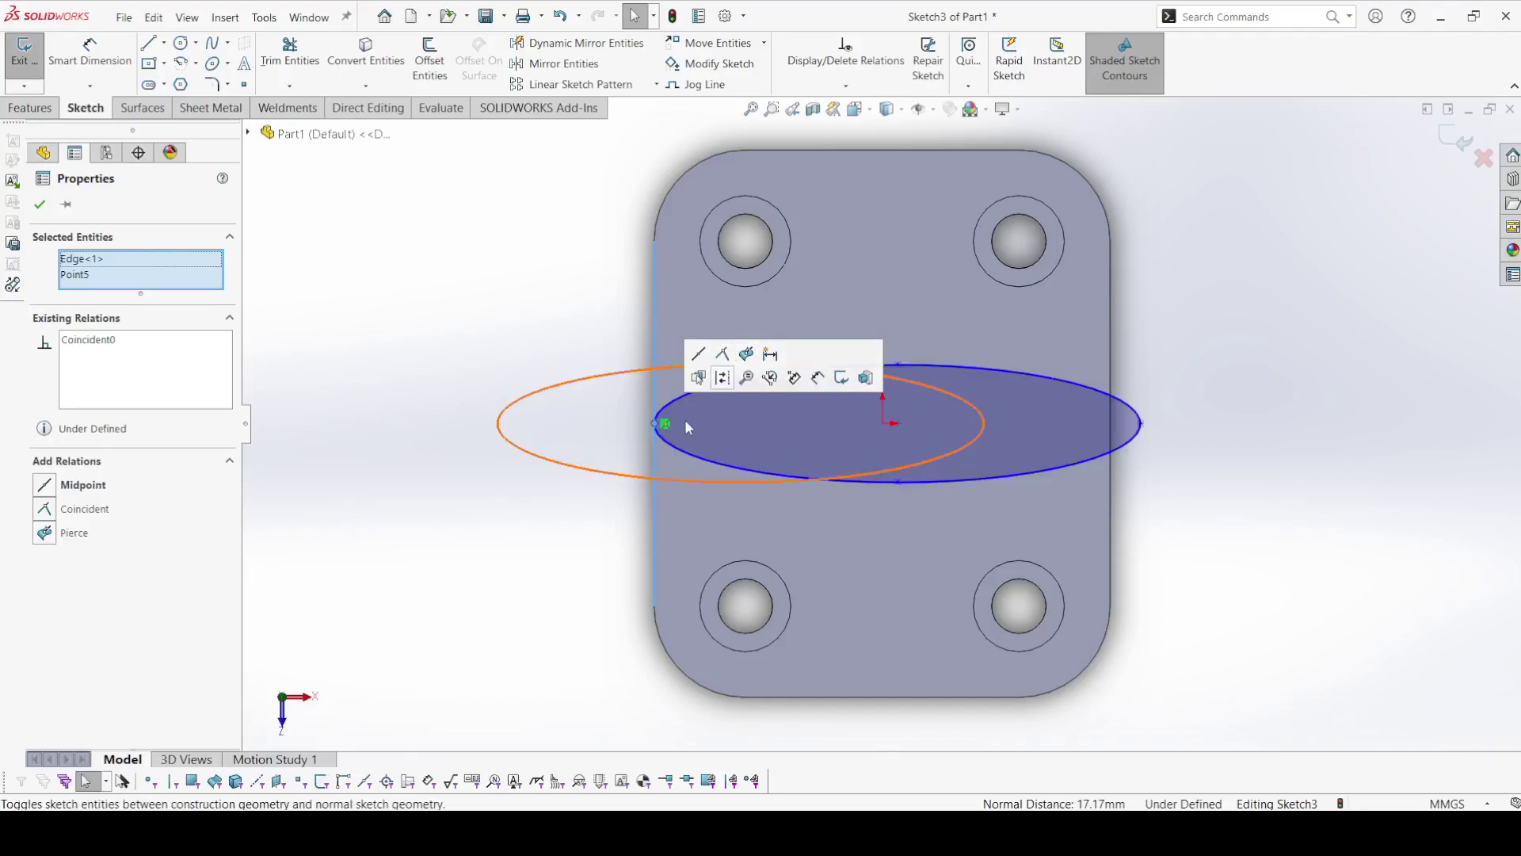
left_click(502, 580)
Step: Test the ellipse's freedom by moving its right vertex, and add a Horizontal relation between its left vertex, its centre and the origin
mouse_move(1142, 424)
left_mouse_down()
mouse_move(1043, 433)
mouse_move(1165, 432)
left_mouse_up()
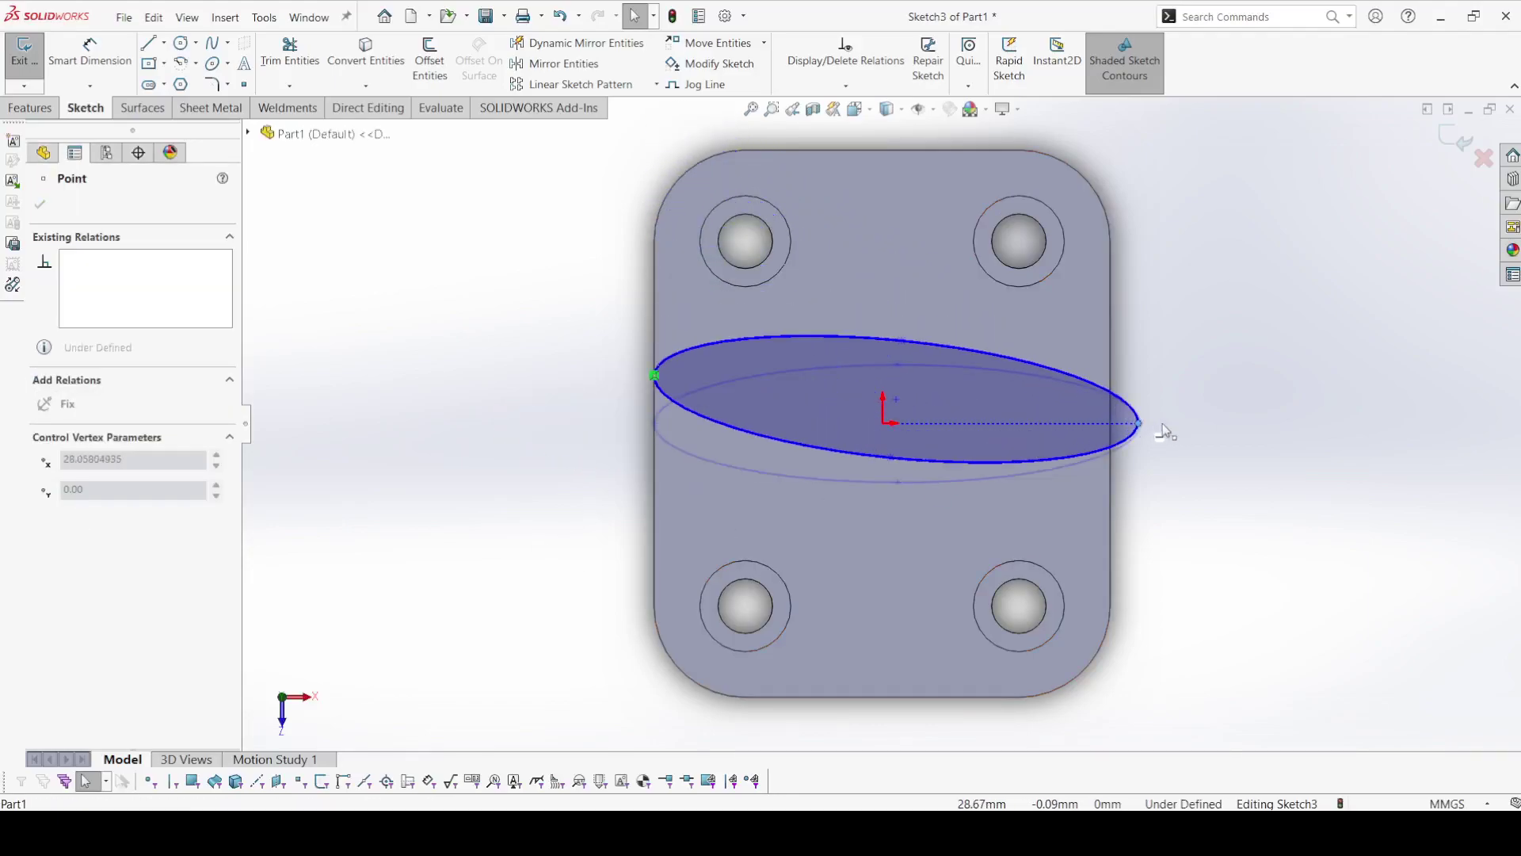
left_click(1210, 420)
left_click(655, 376)
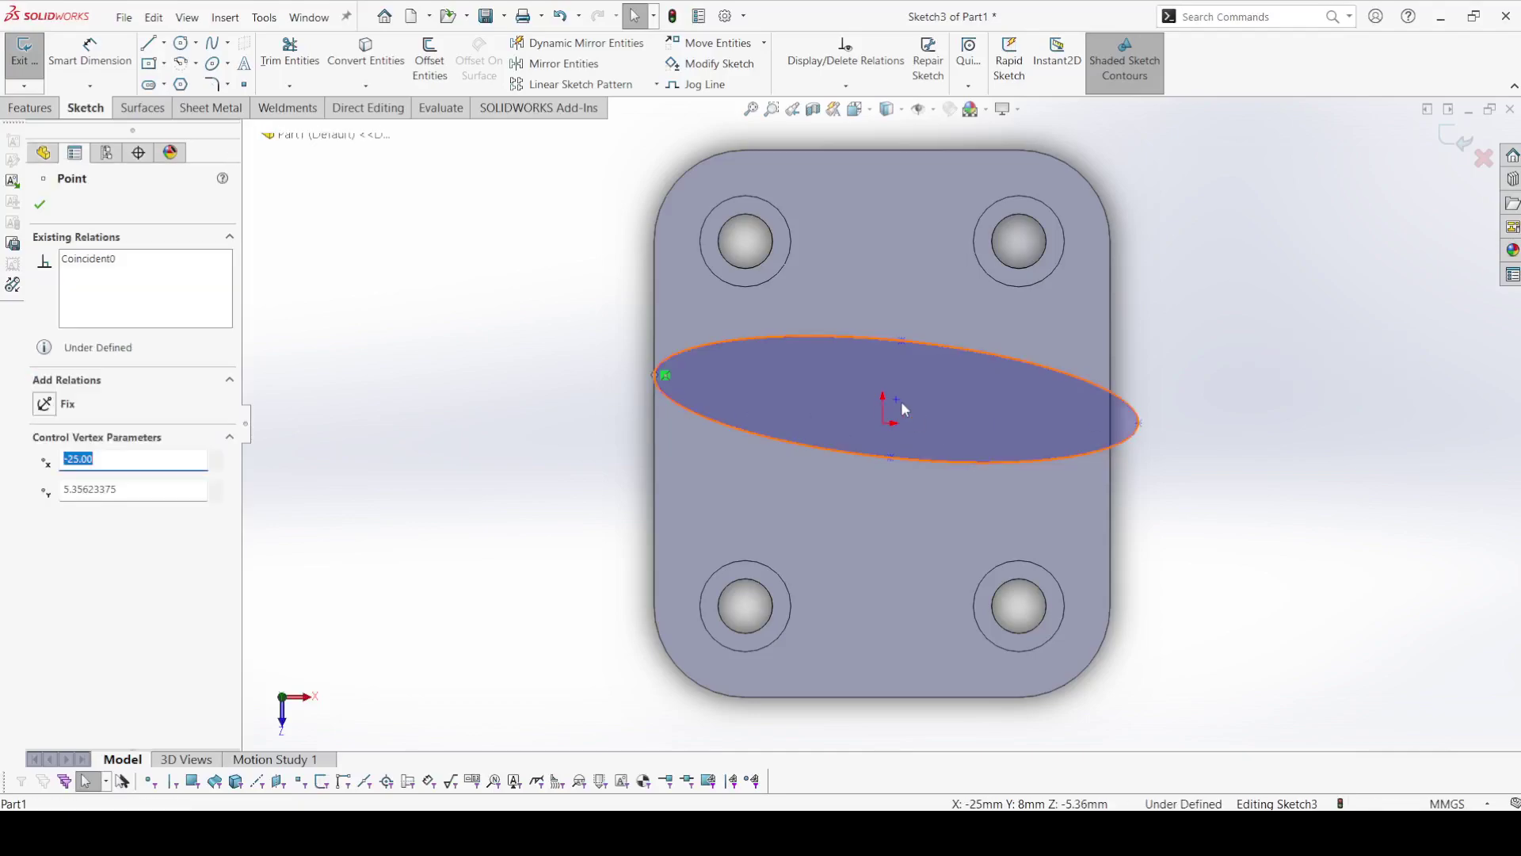
left_click(897, 397, "ctrl")
left_click(885, 420, "ctrl")
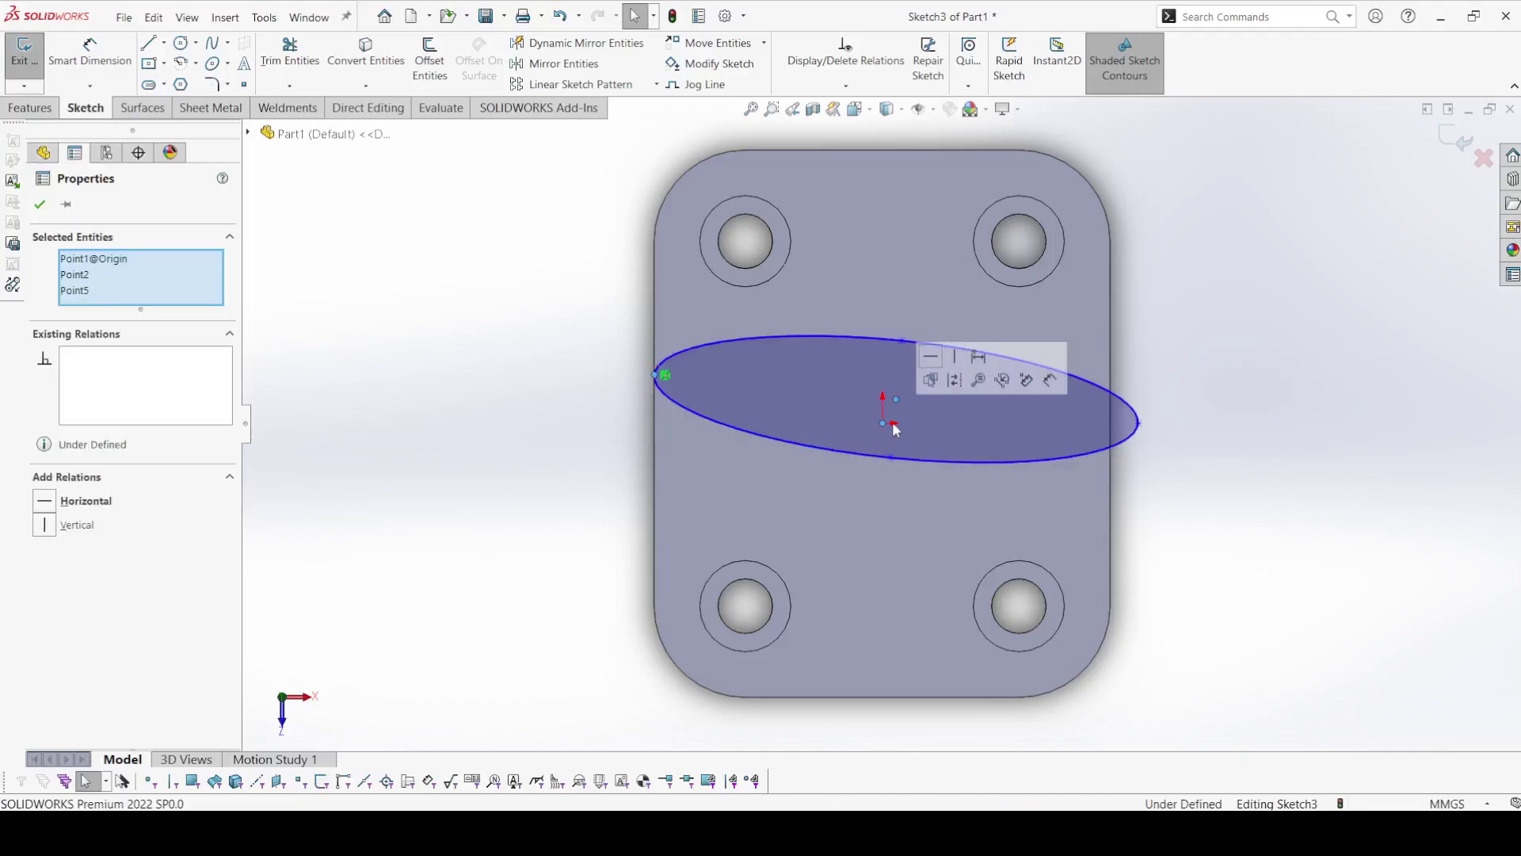
left_click(932, 363)
key("Escape")
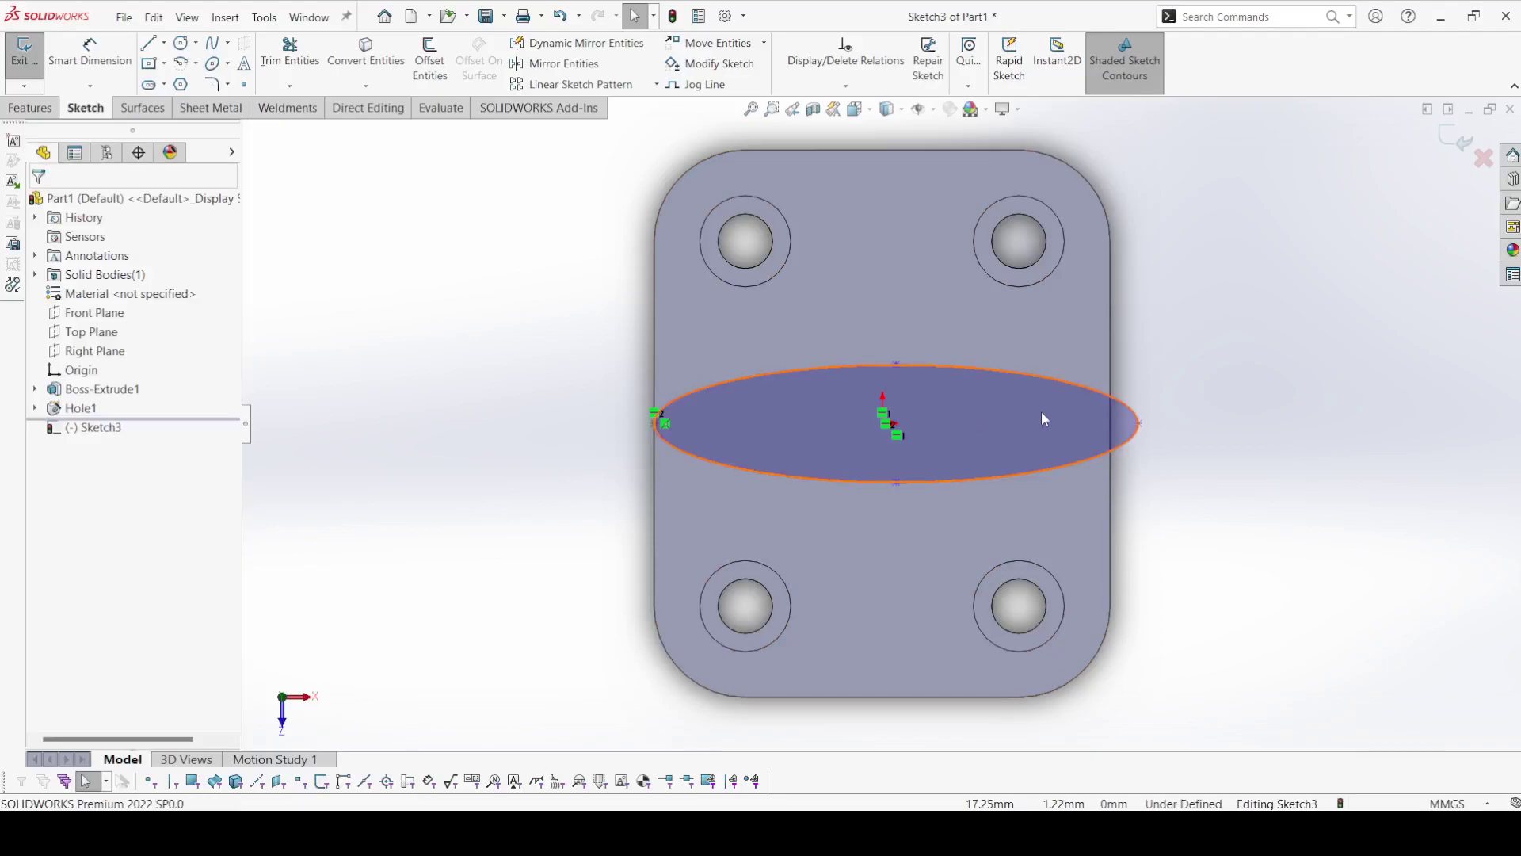
Step: Shorten the ellipse freehand and dimension its major axis between the left and right vertices at 45 mm
left_click_drag(1138, 426, 858, 439)
left_click(90, 53)
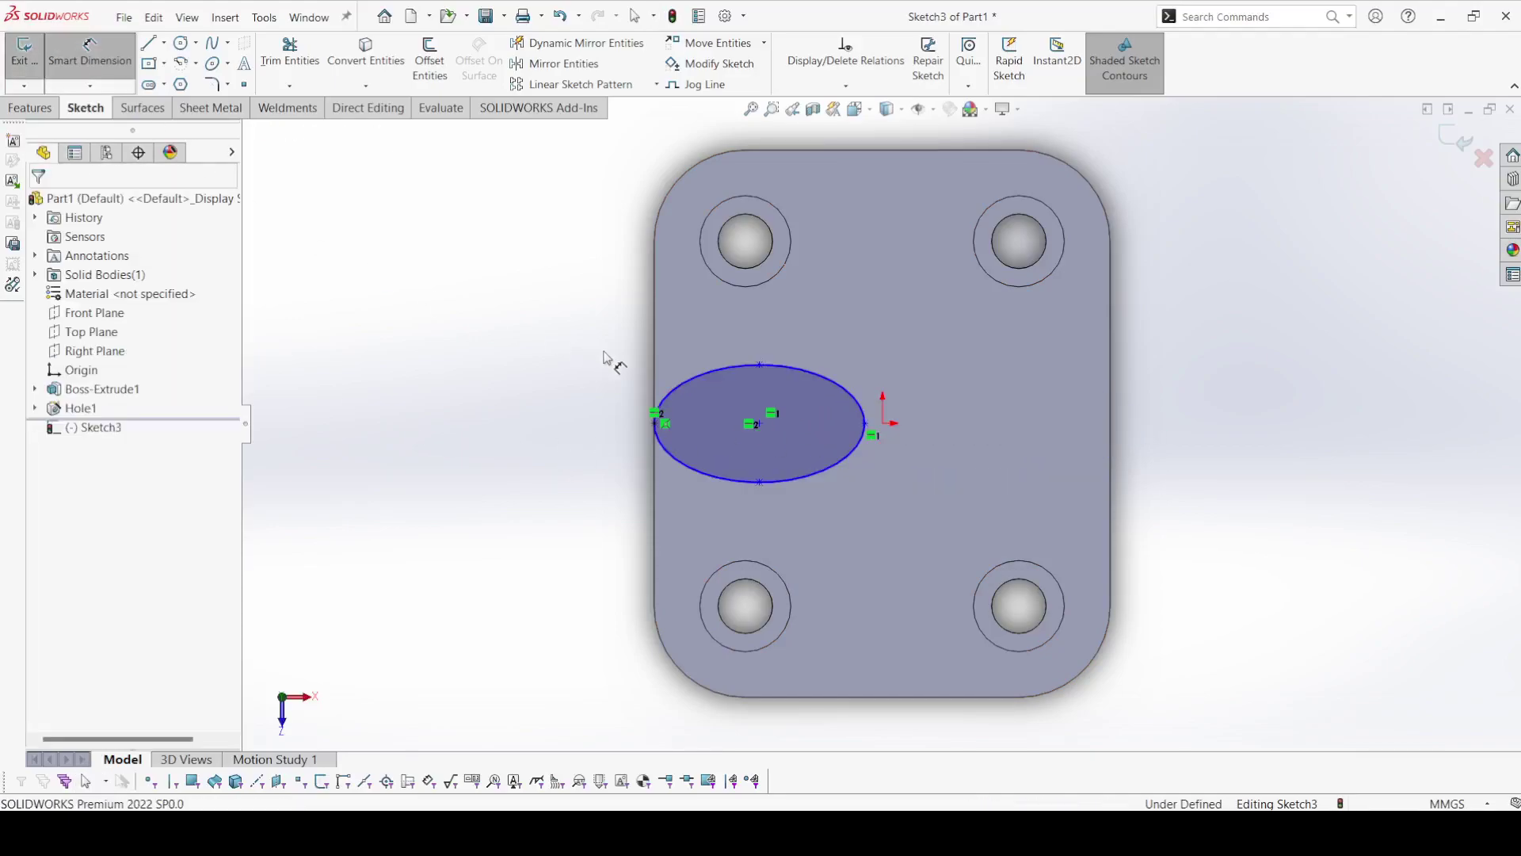
left_click(654, 423)
left_click(864, 423)
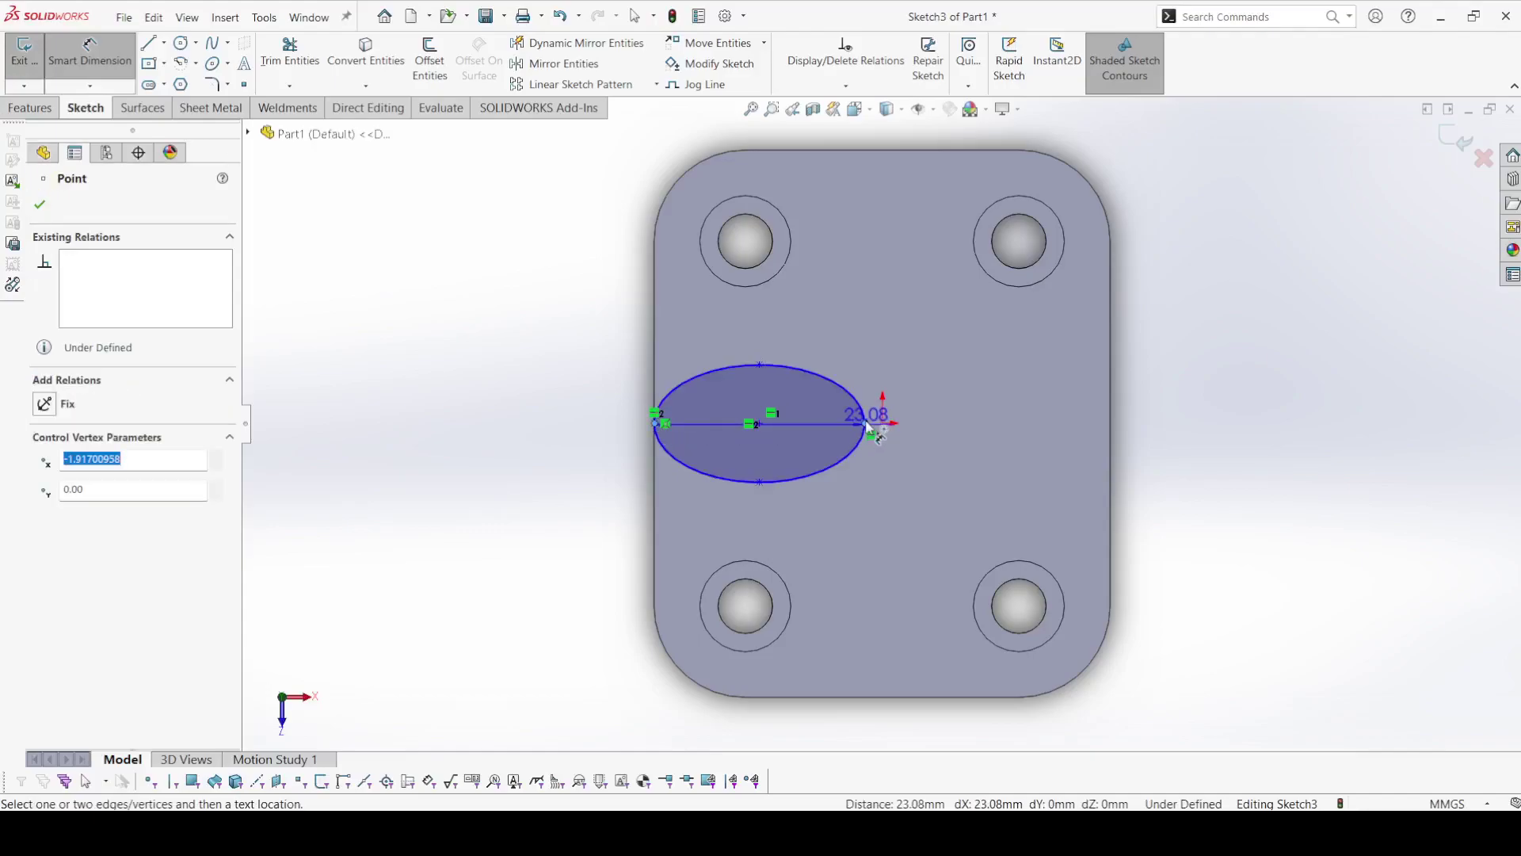
left_click(788, 307)
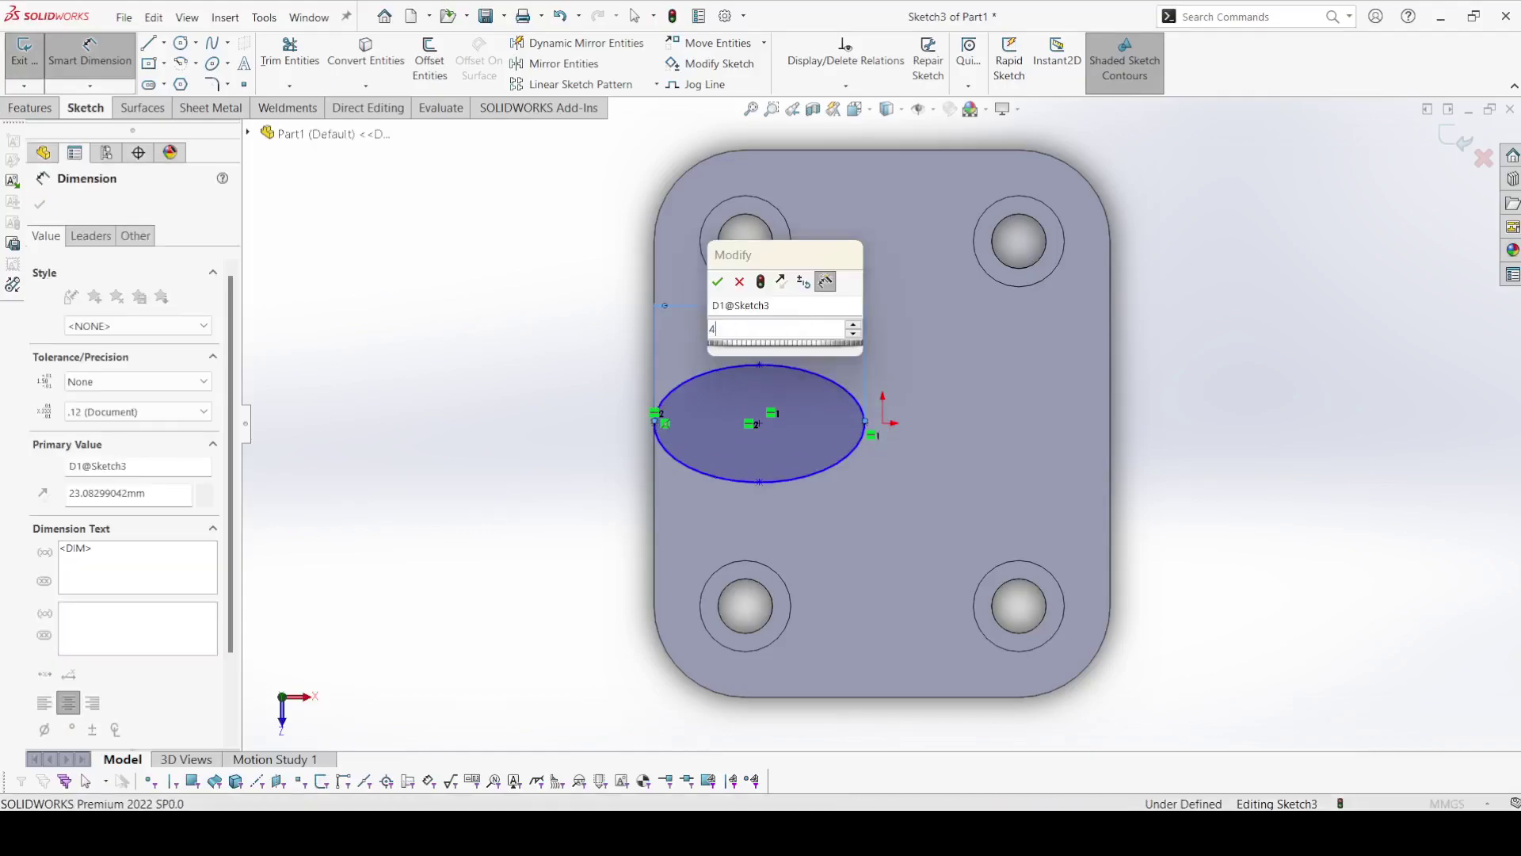
type("45")
key("Return")
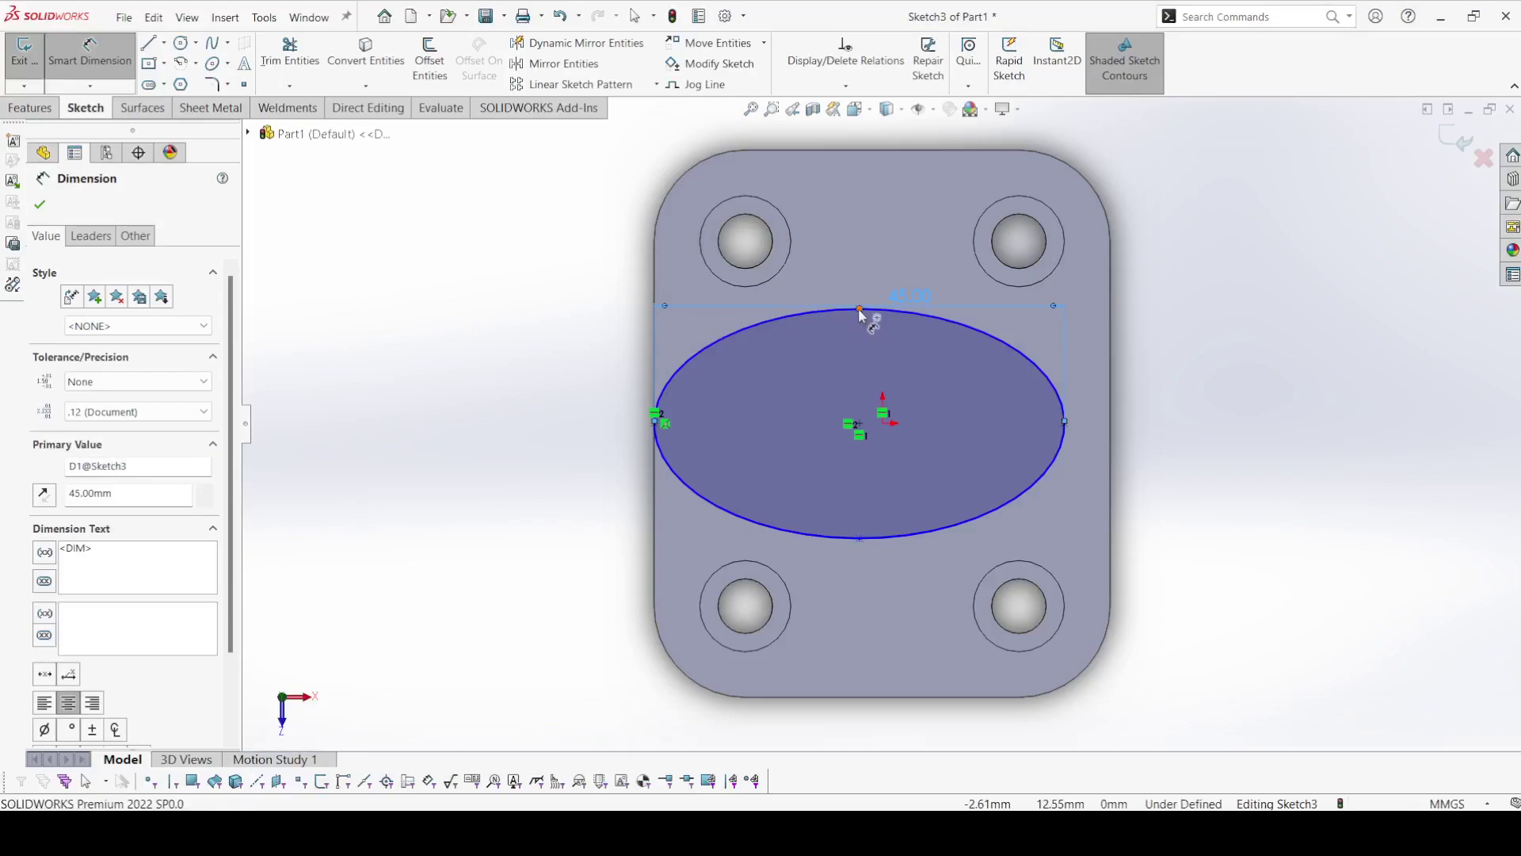
Step: Dimension the ellipse's minor axis at 15 mm and exit the sketch
left_click(861, 309)
left_click(861, 540)
left_click(1274, 427)
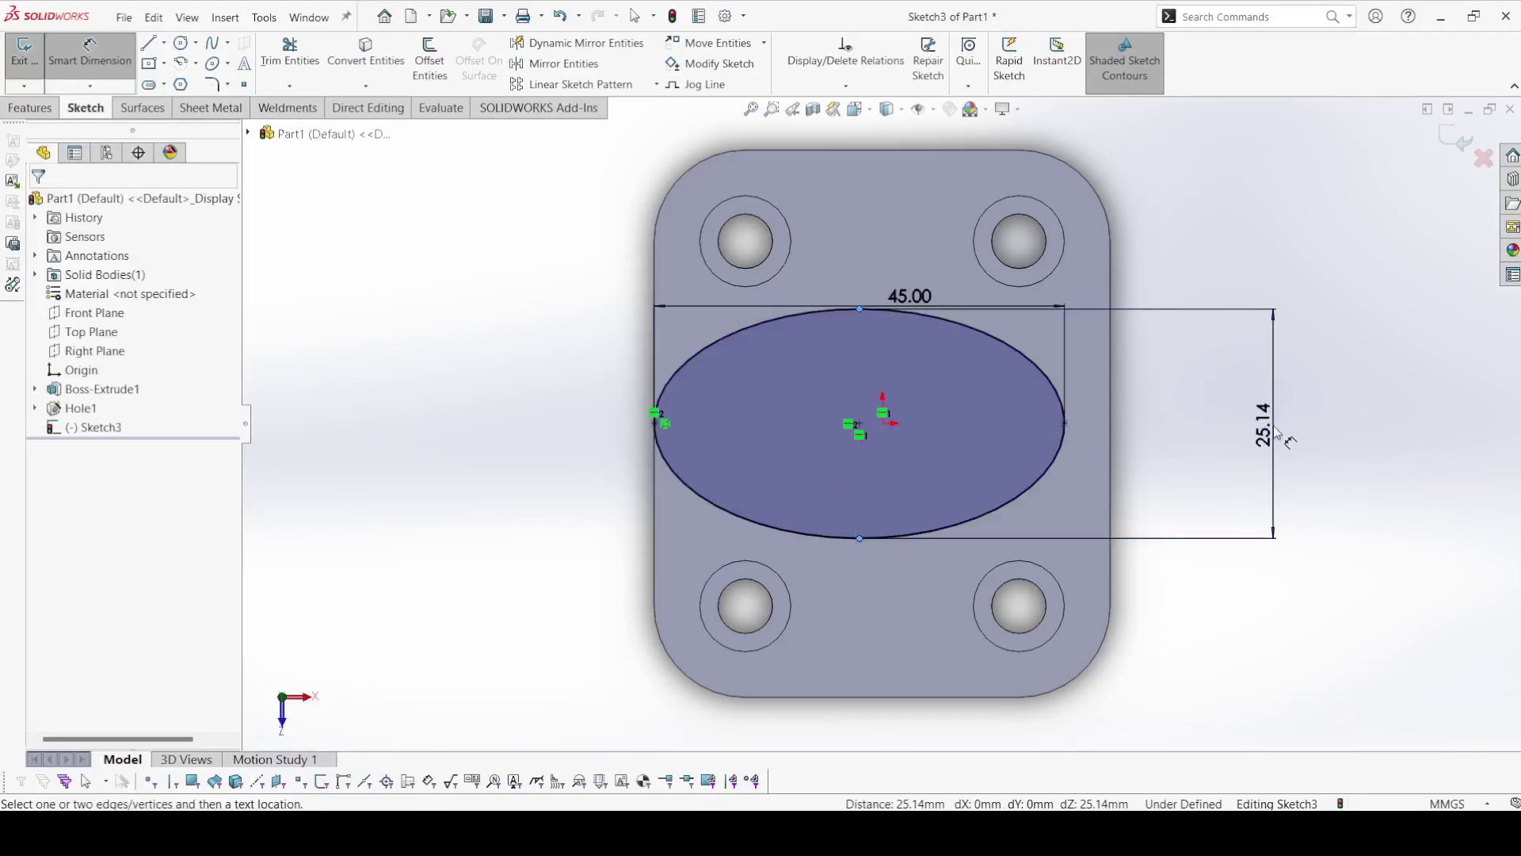
type("15")
key("Return")
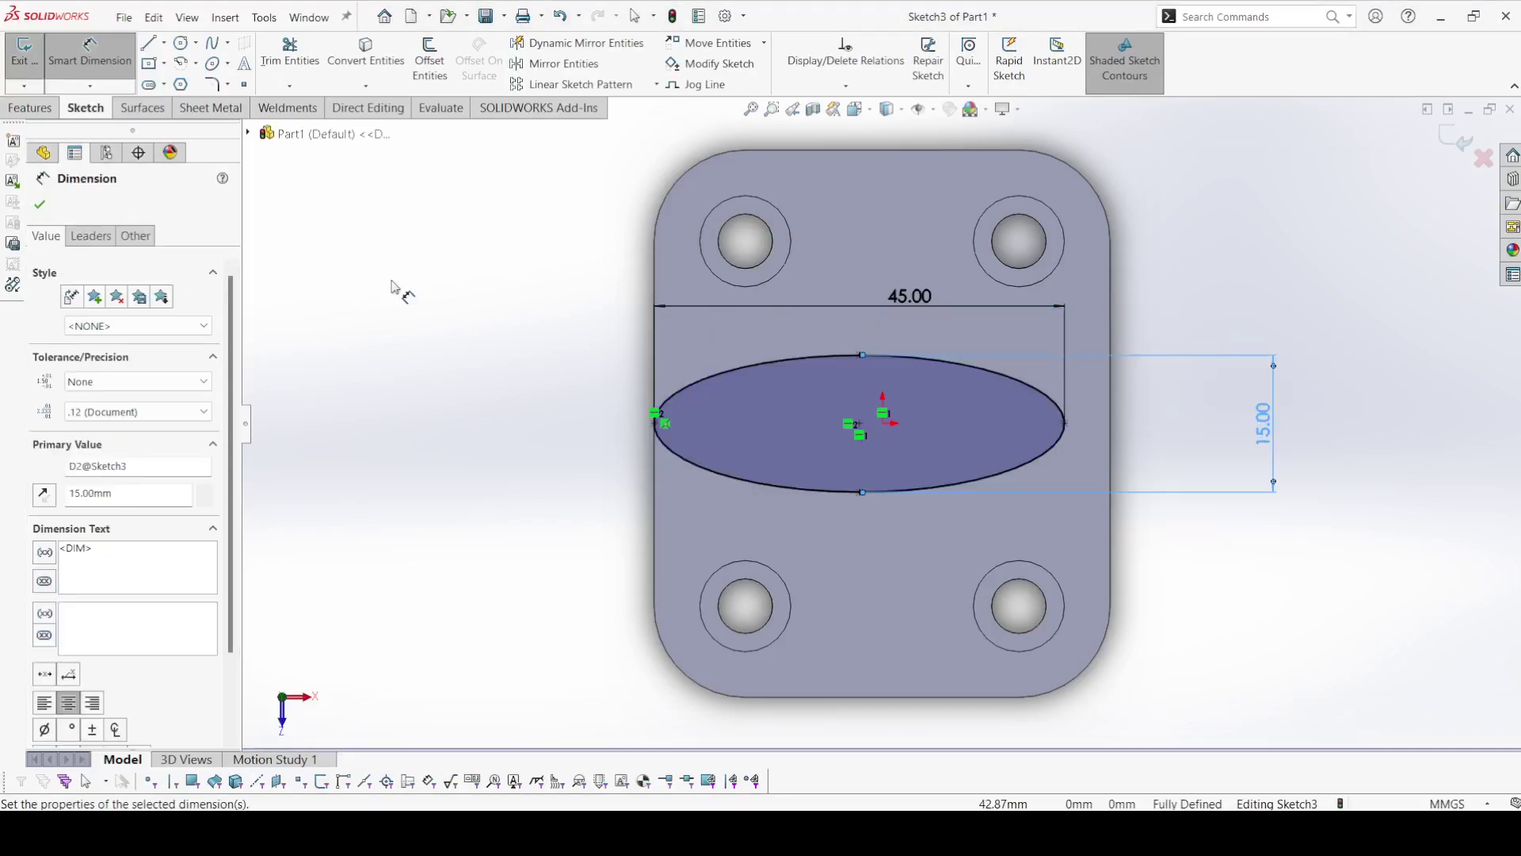
left_click(40, 206)
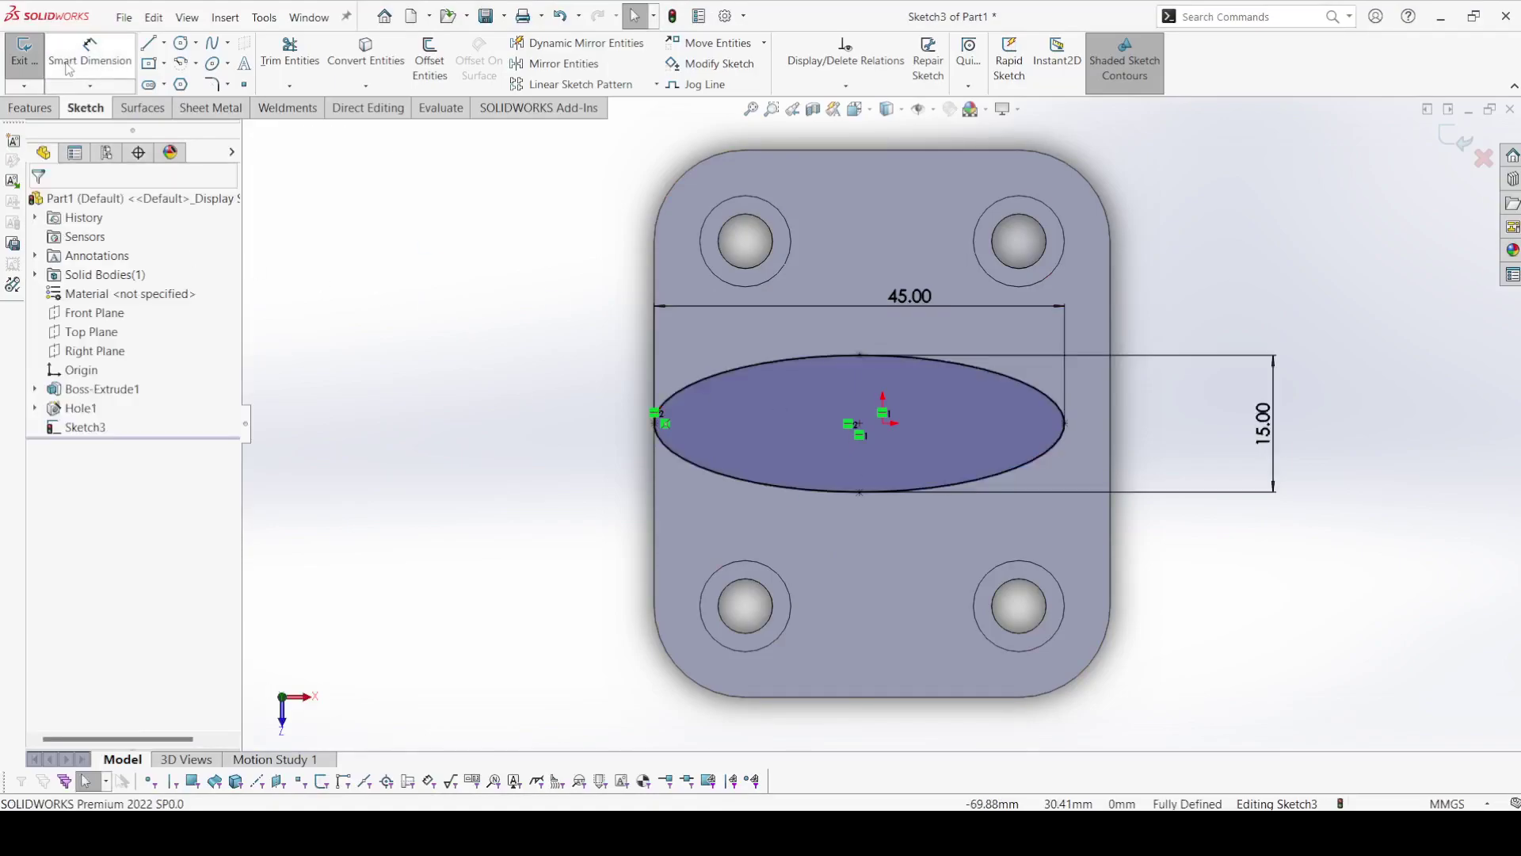
left_click(19, 54)
left_click(481, 340)
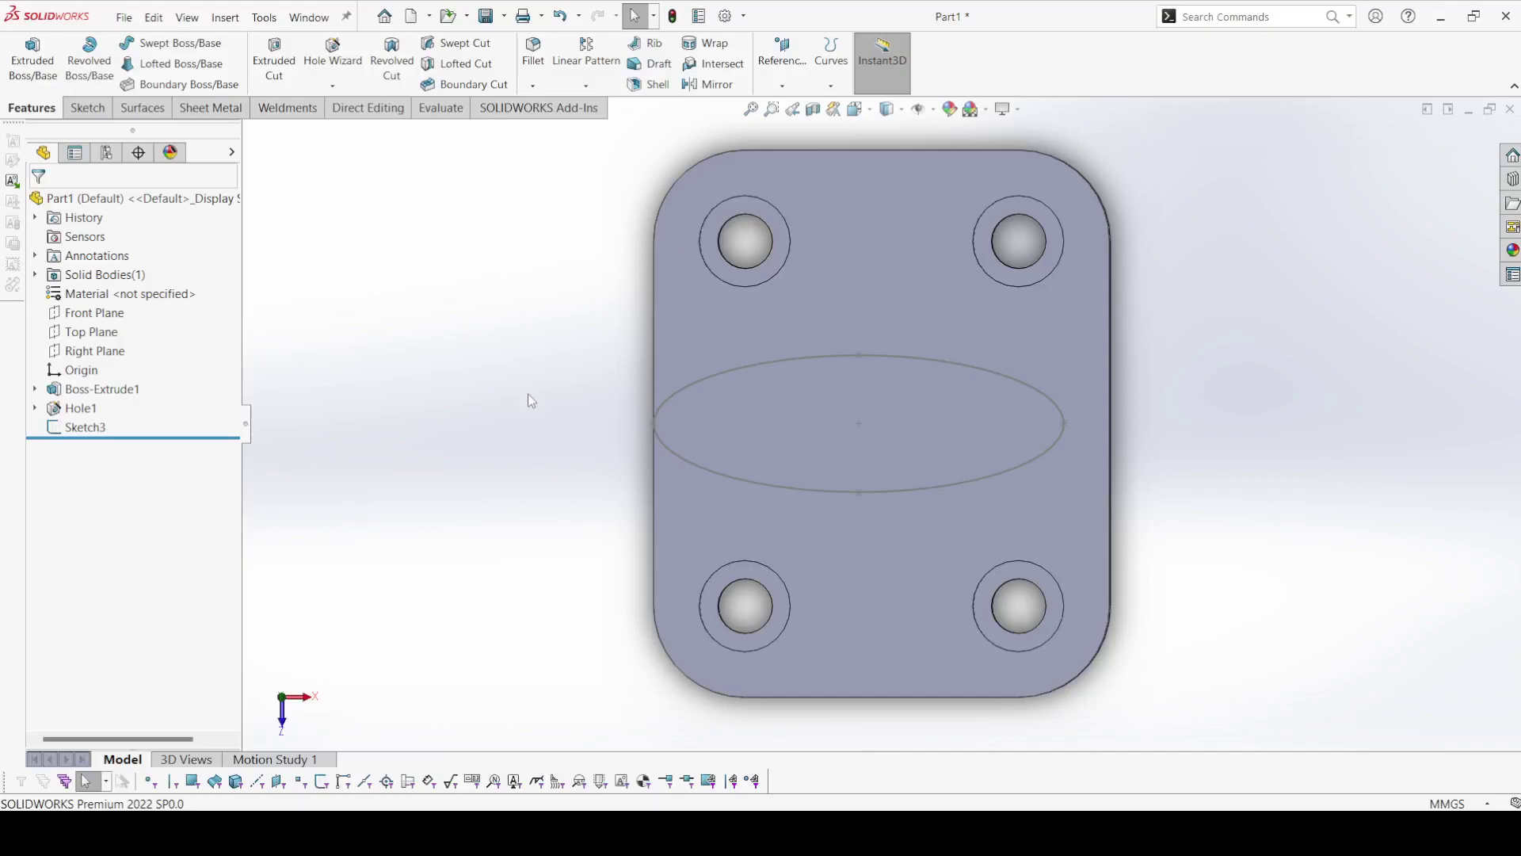
Step: Switch to the ex-80.pdf drawing, examine the boss's position and diameter and the arm's radii, and return to SOLIDWORKS
key("alt+Tab")
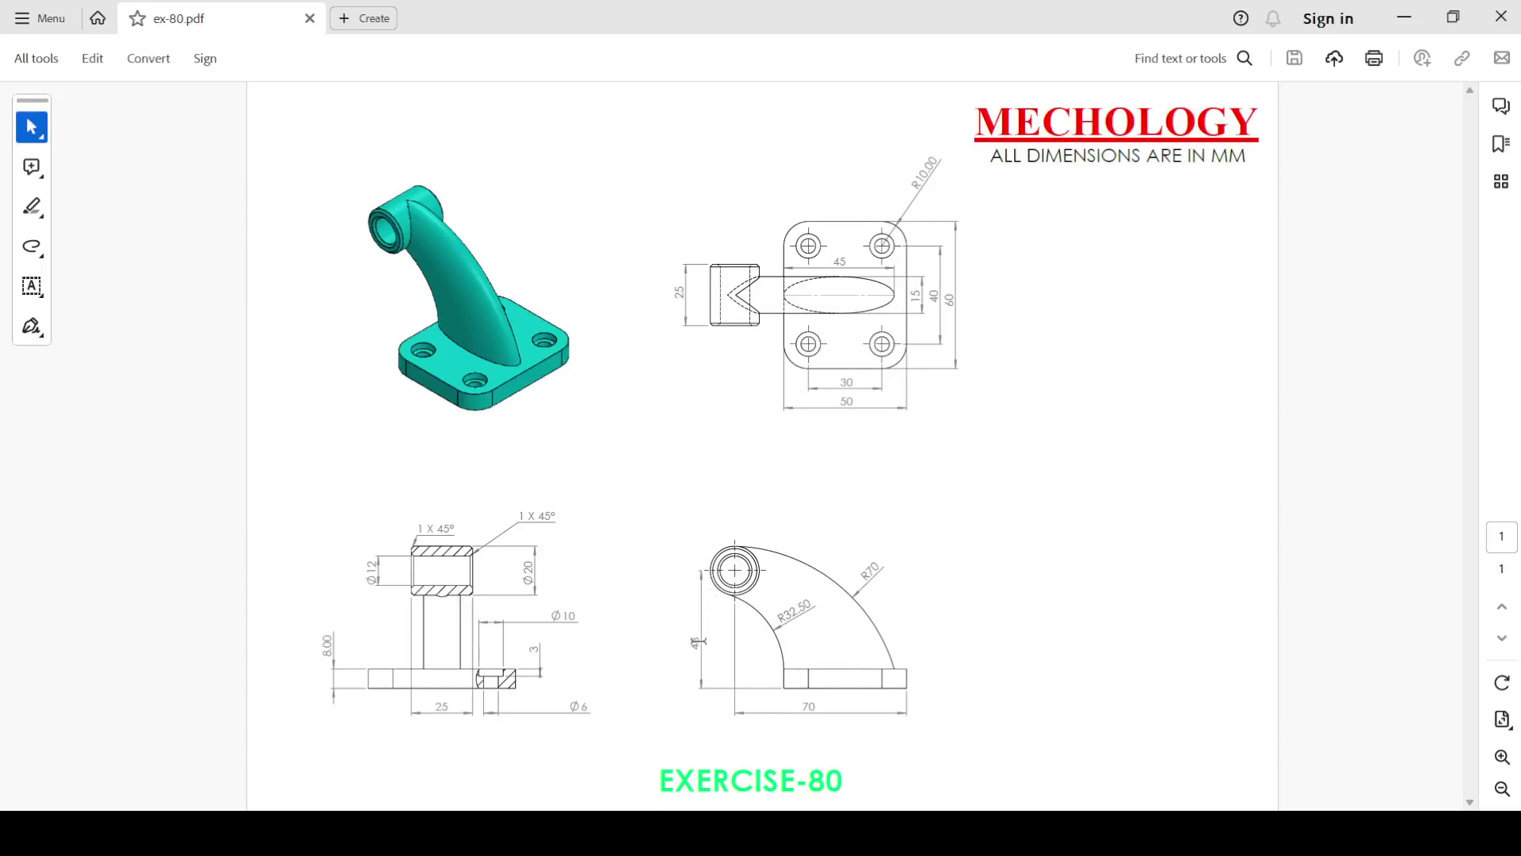
left_click_drag(695, 640, 780, 678)
left_click_drag(528, 559, 533, 577)
left_click(885, 587)
left_click(935, 687)
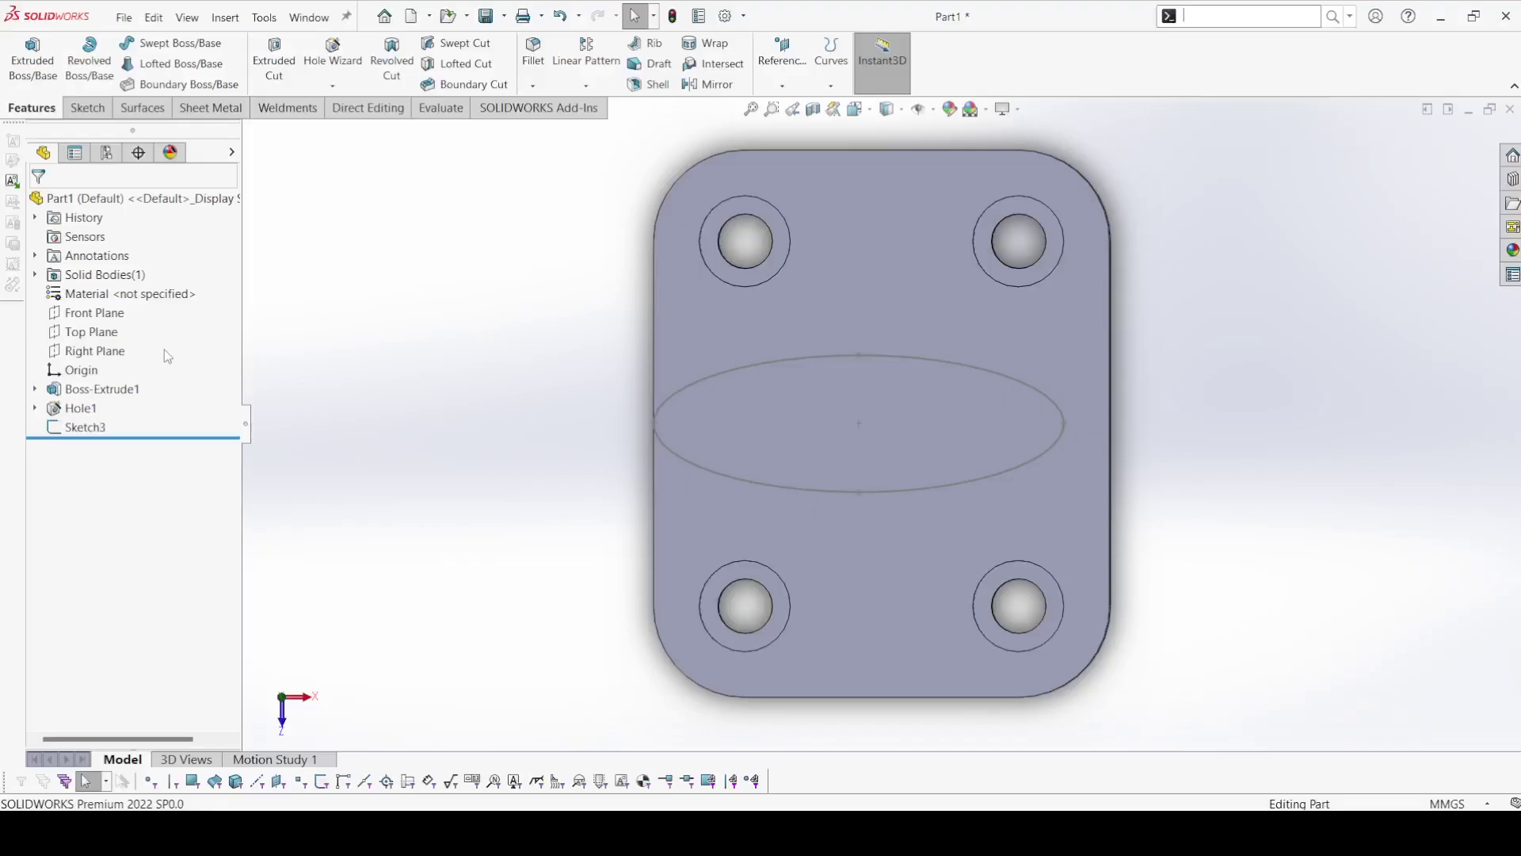
Step: Start a sketch on the Front Plane and draw a circle of about 7.8 mm radius above and to the left of the plate
left_click(95, 313)
left_click(119, 284)
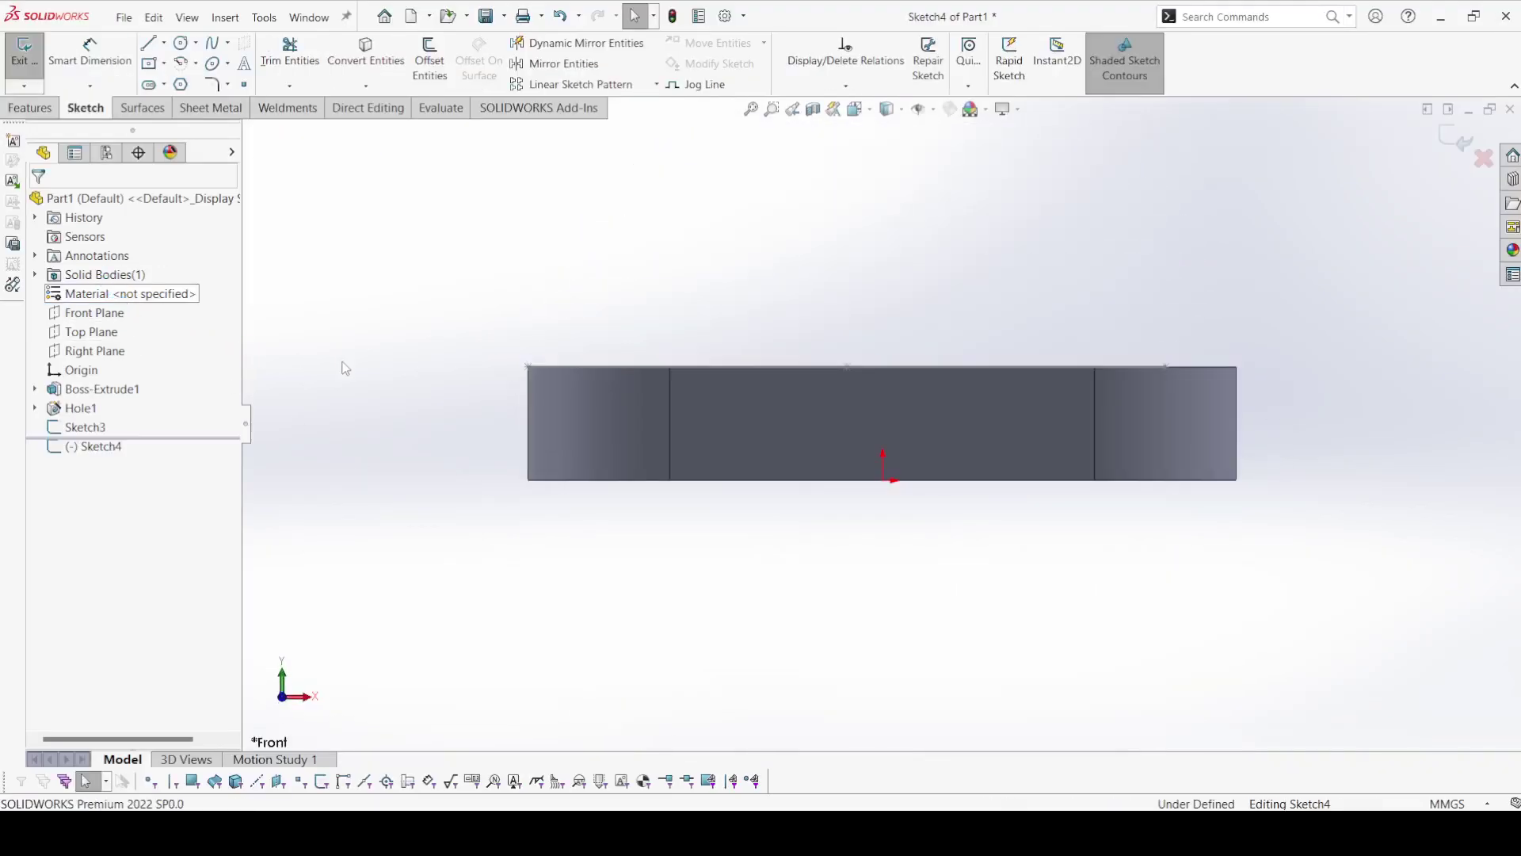
left_click(182, 43)
left_click_drag(510, 187, 553, 224)
right_click(553, 224)
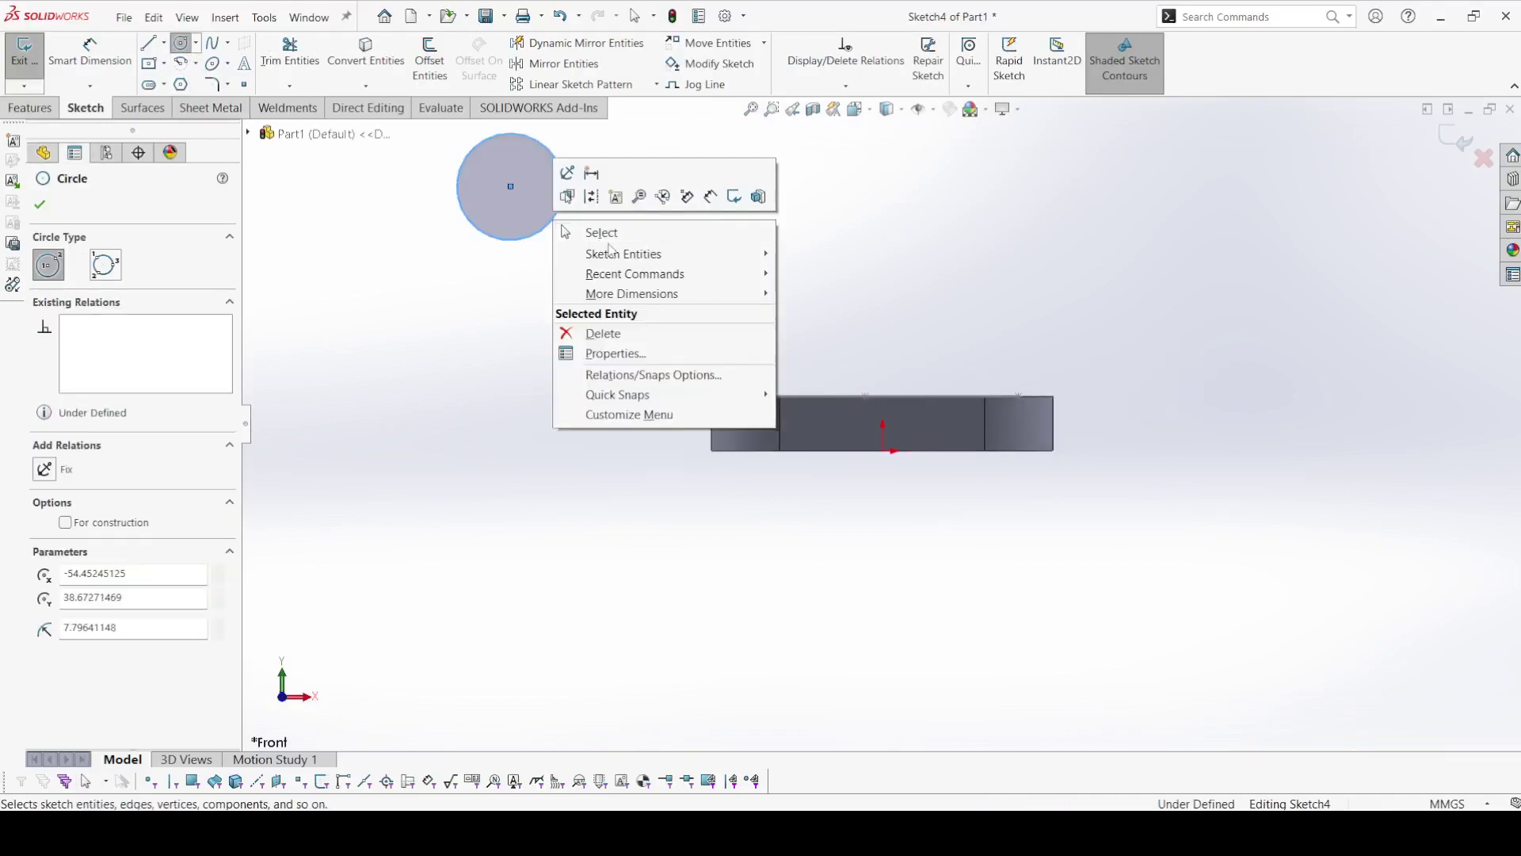
left_click(590, 228)
Step: Set the circle's diameter to 20 mm
left_click(91, 60)
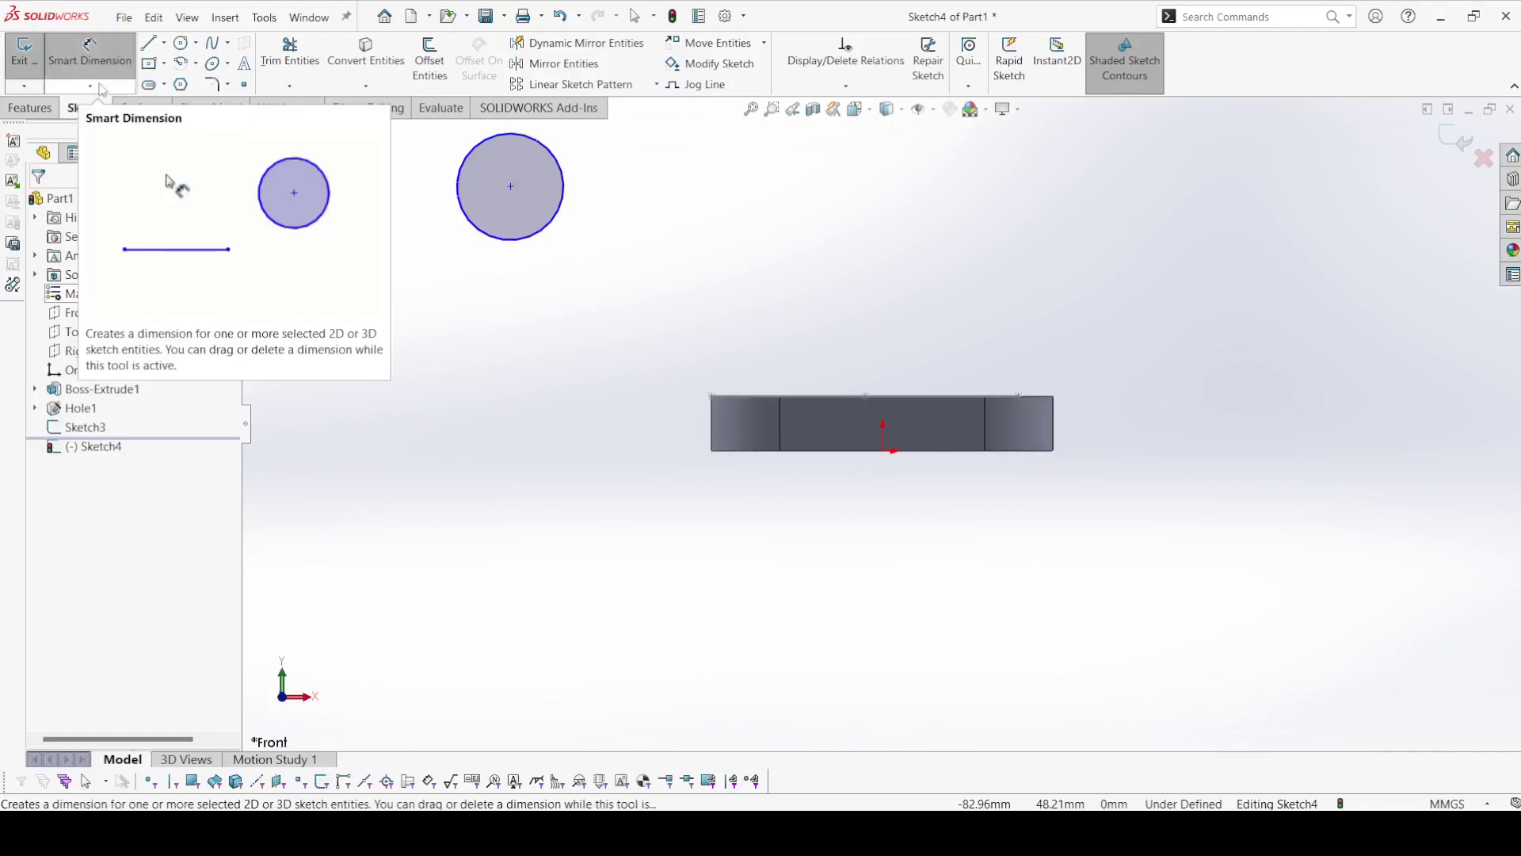
left_click(498, 240)
left_click(422, 248)
type("20")
key("Return")
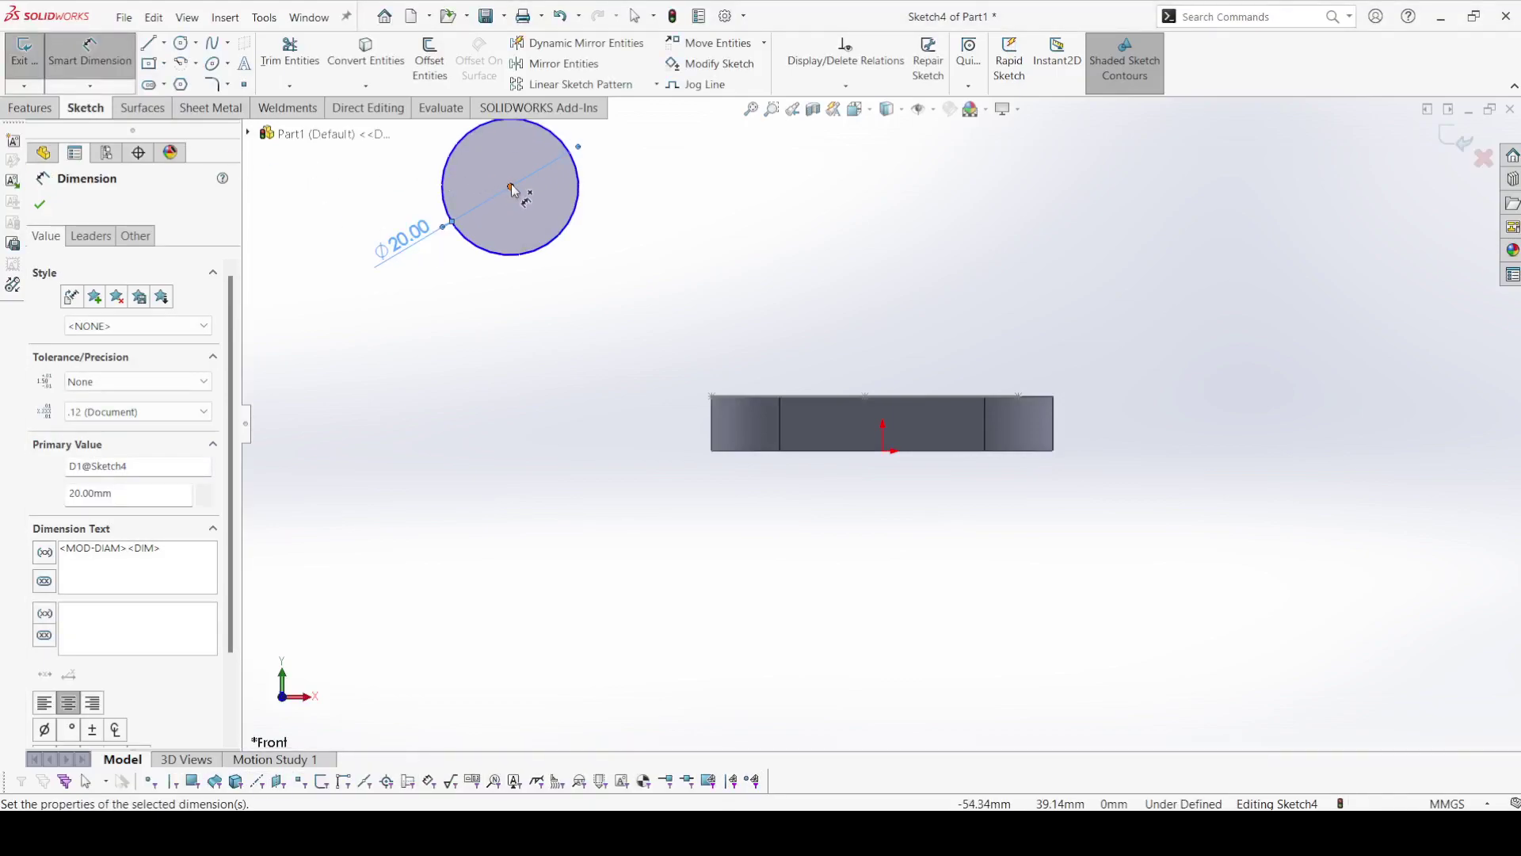
Step: Dimension the circle's centre 48 mm above the plate's bottom edge
left_click(511, 187)
left_click(771, 451)
left_click(310, 371)
type("48")
key("Return")
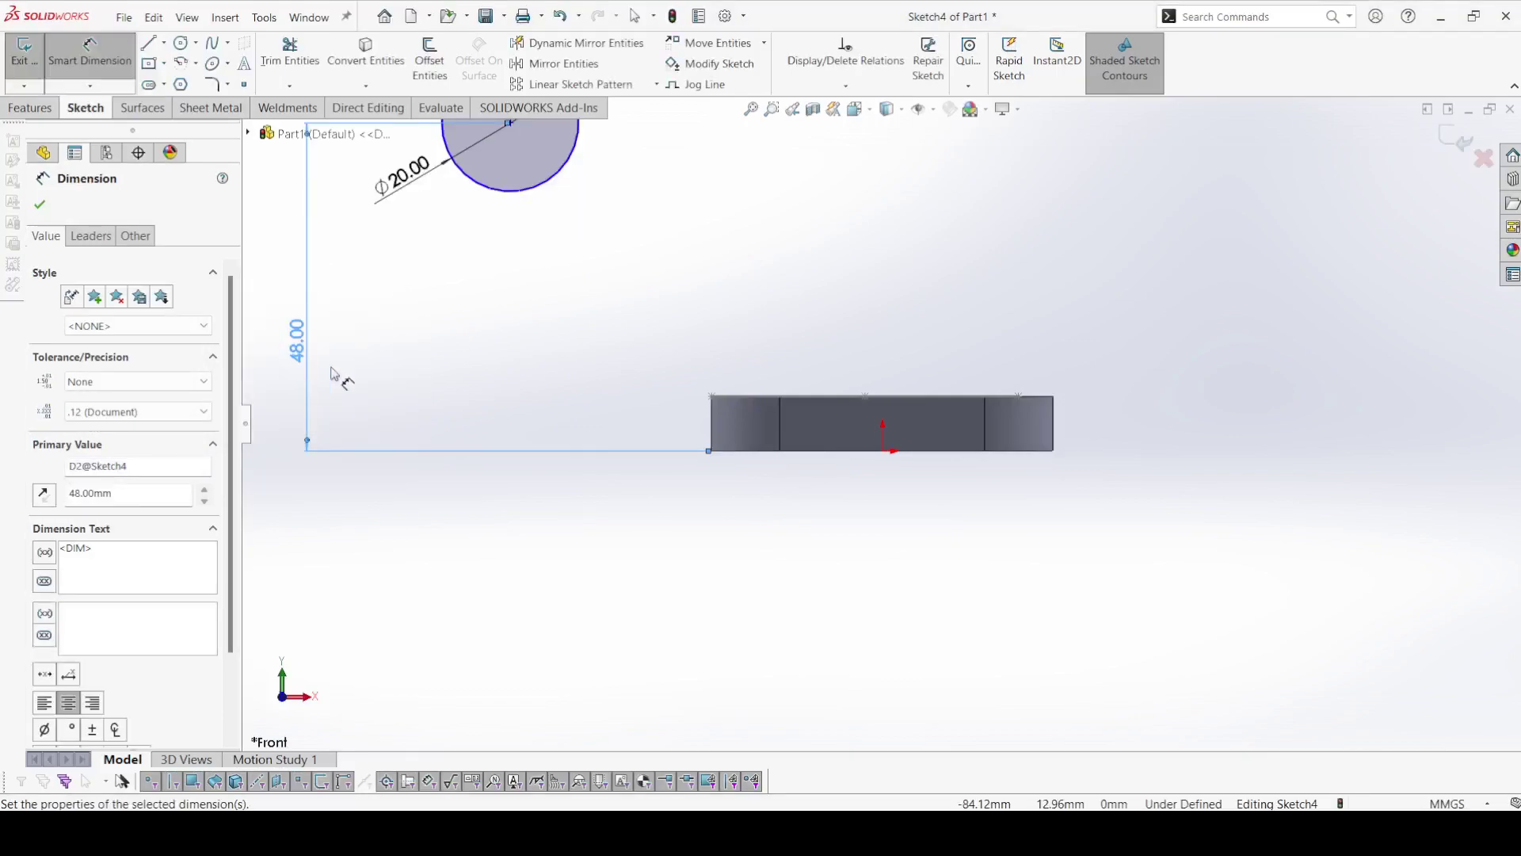
key("f")
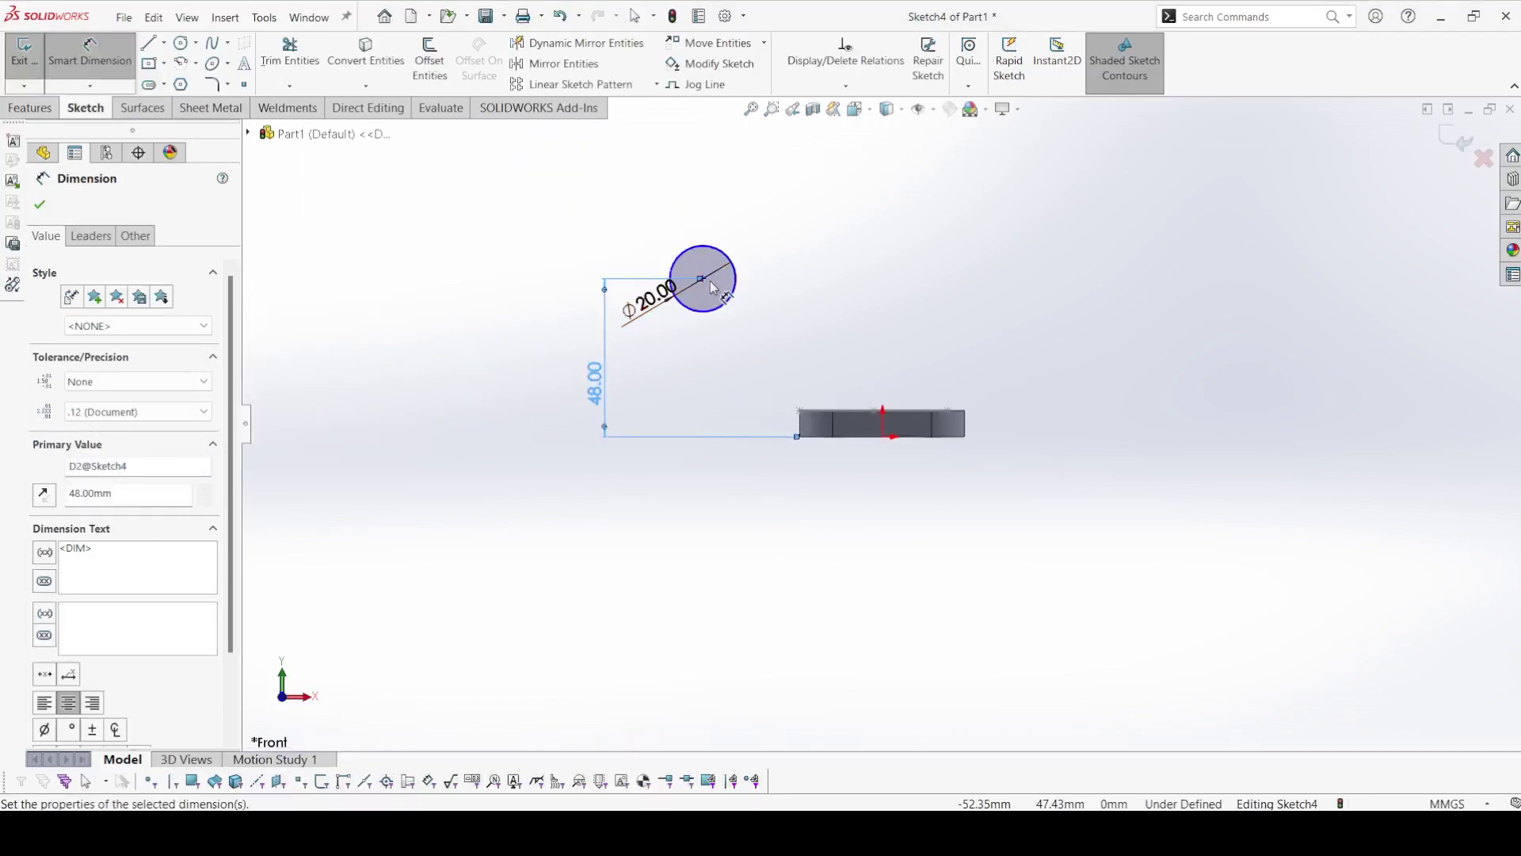
Step: Dimension the circle's centre 70 mm horizontally from the plate's right edge and finish dimensioning
left_click(704, 279)
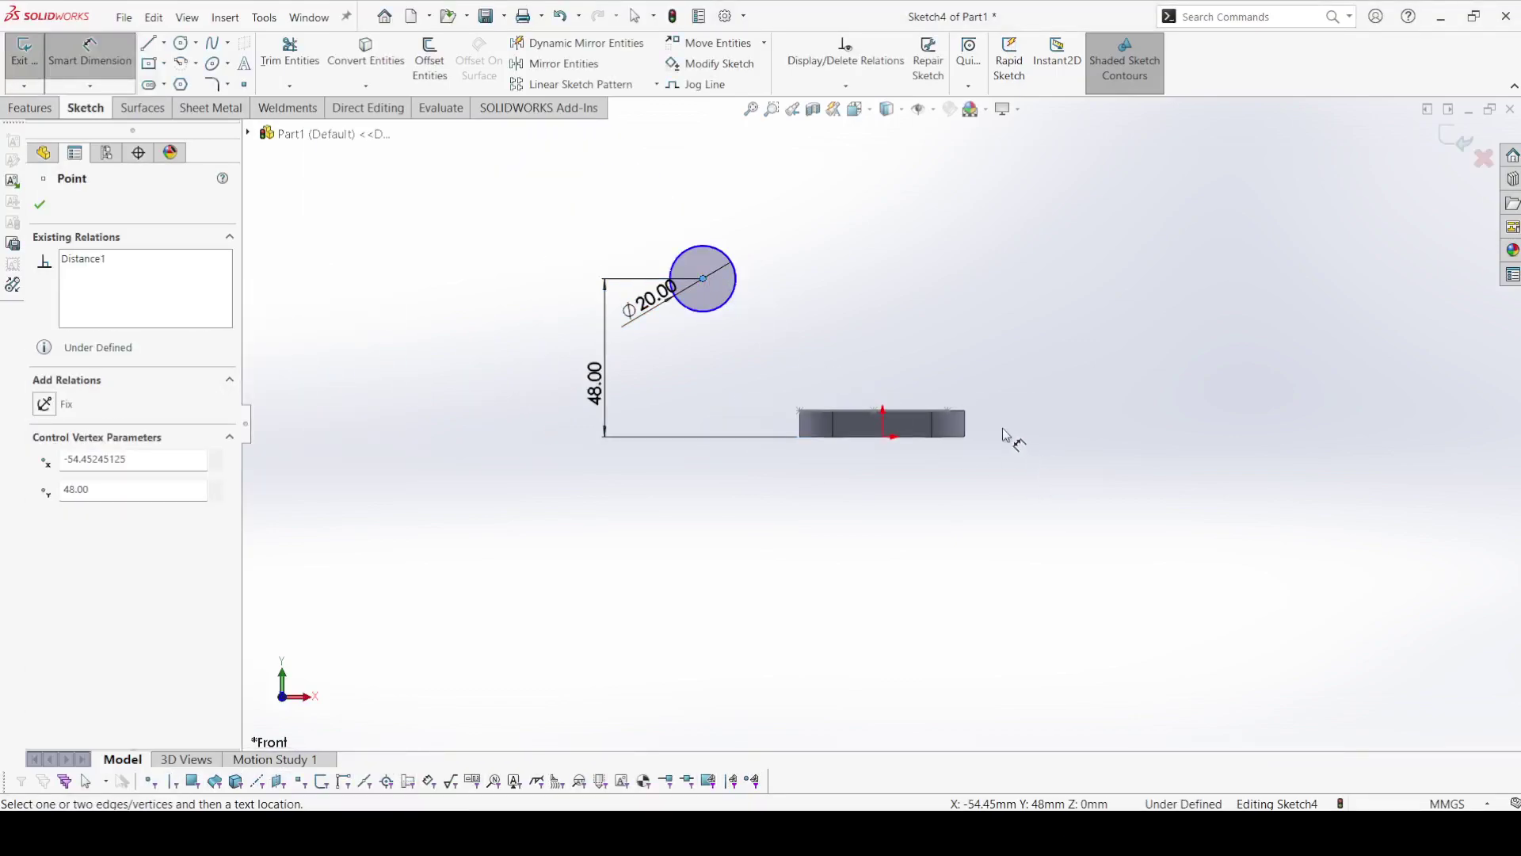
left_click(968, 434)
left_click(827, 497)
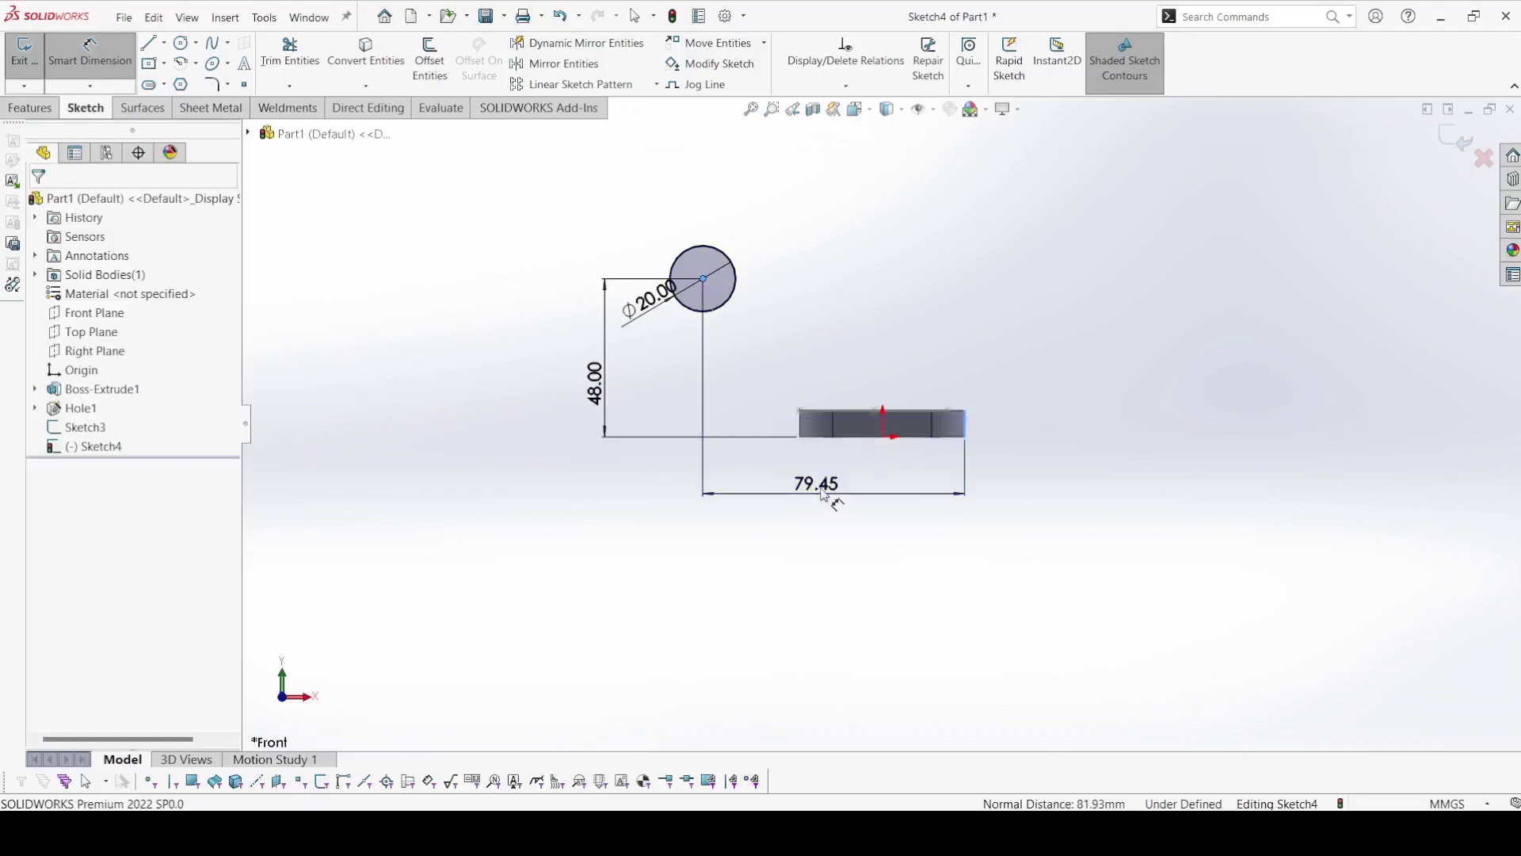
type("70")
key("Return")
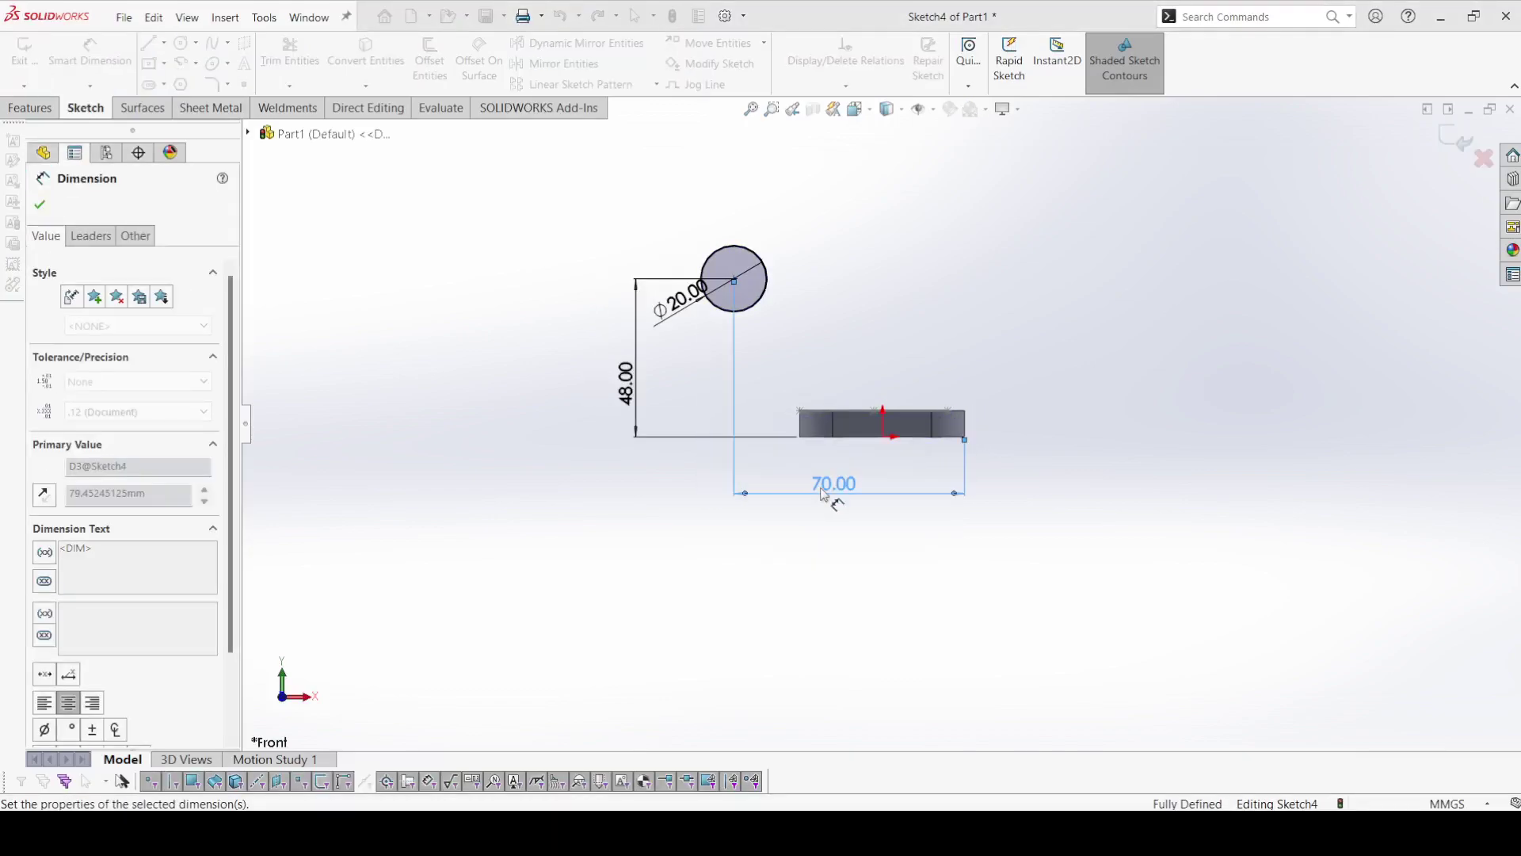
left_click(40, 205)
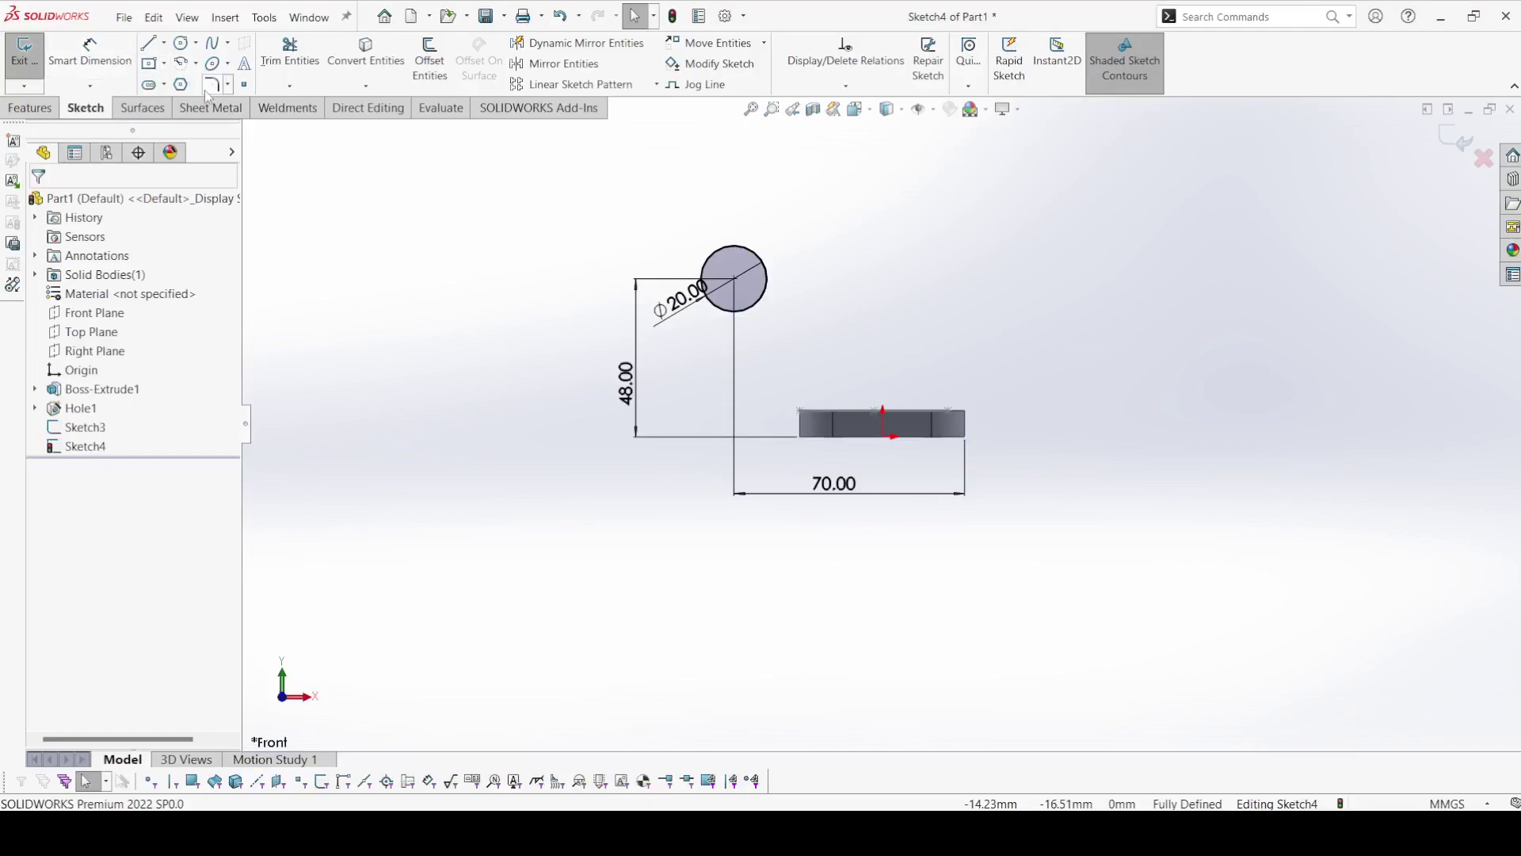
left_click(195, 63)
left_click(225, 122)
scroll(887, 420, "down", 3)
left_click(557, 185)
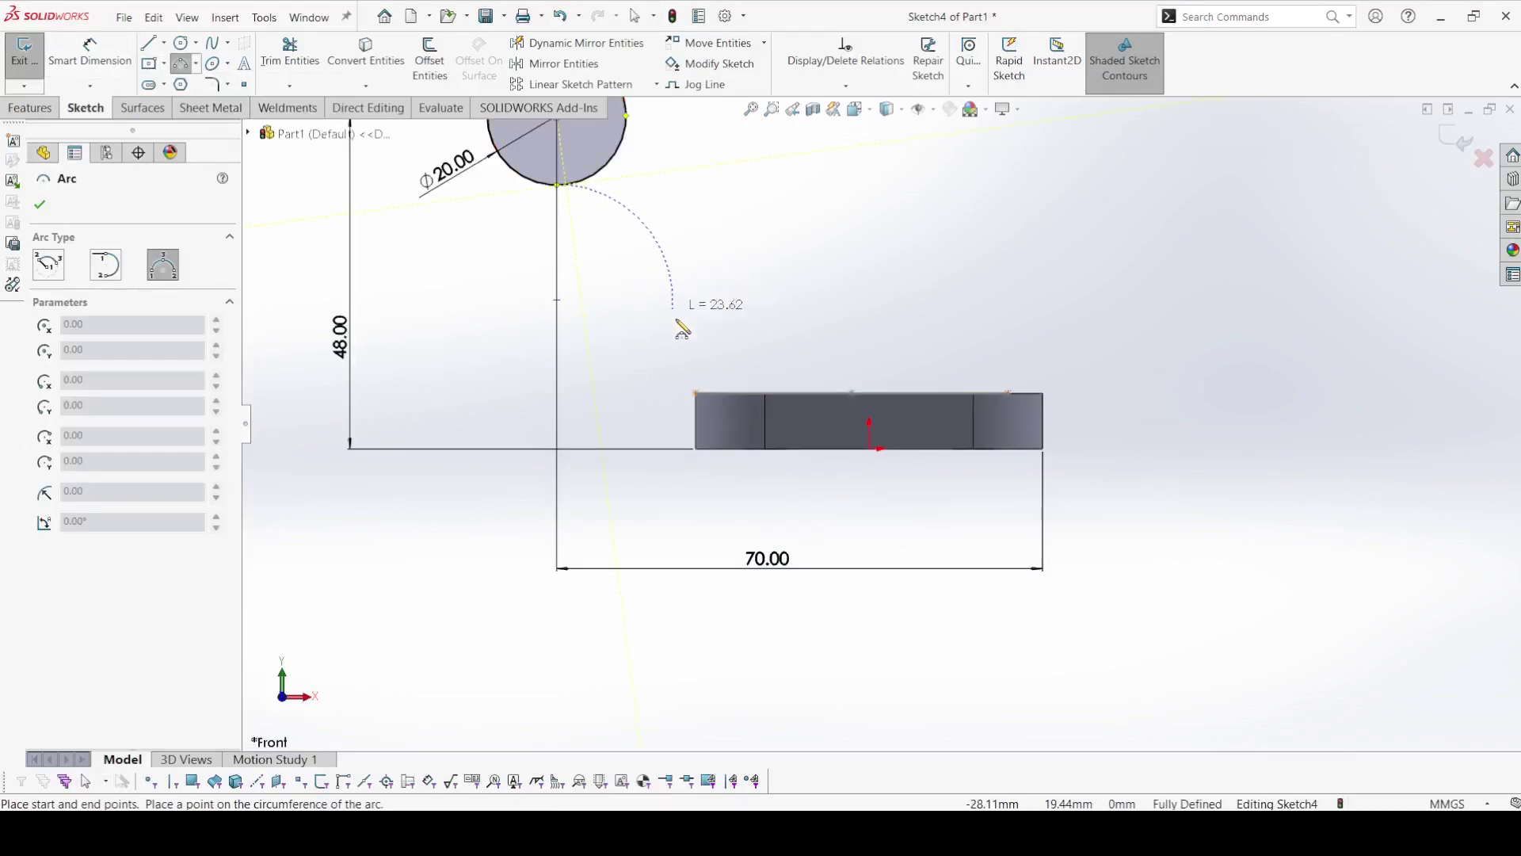
left_click(695, 394)
right_click(706, 401)
left_click(730, 404)
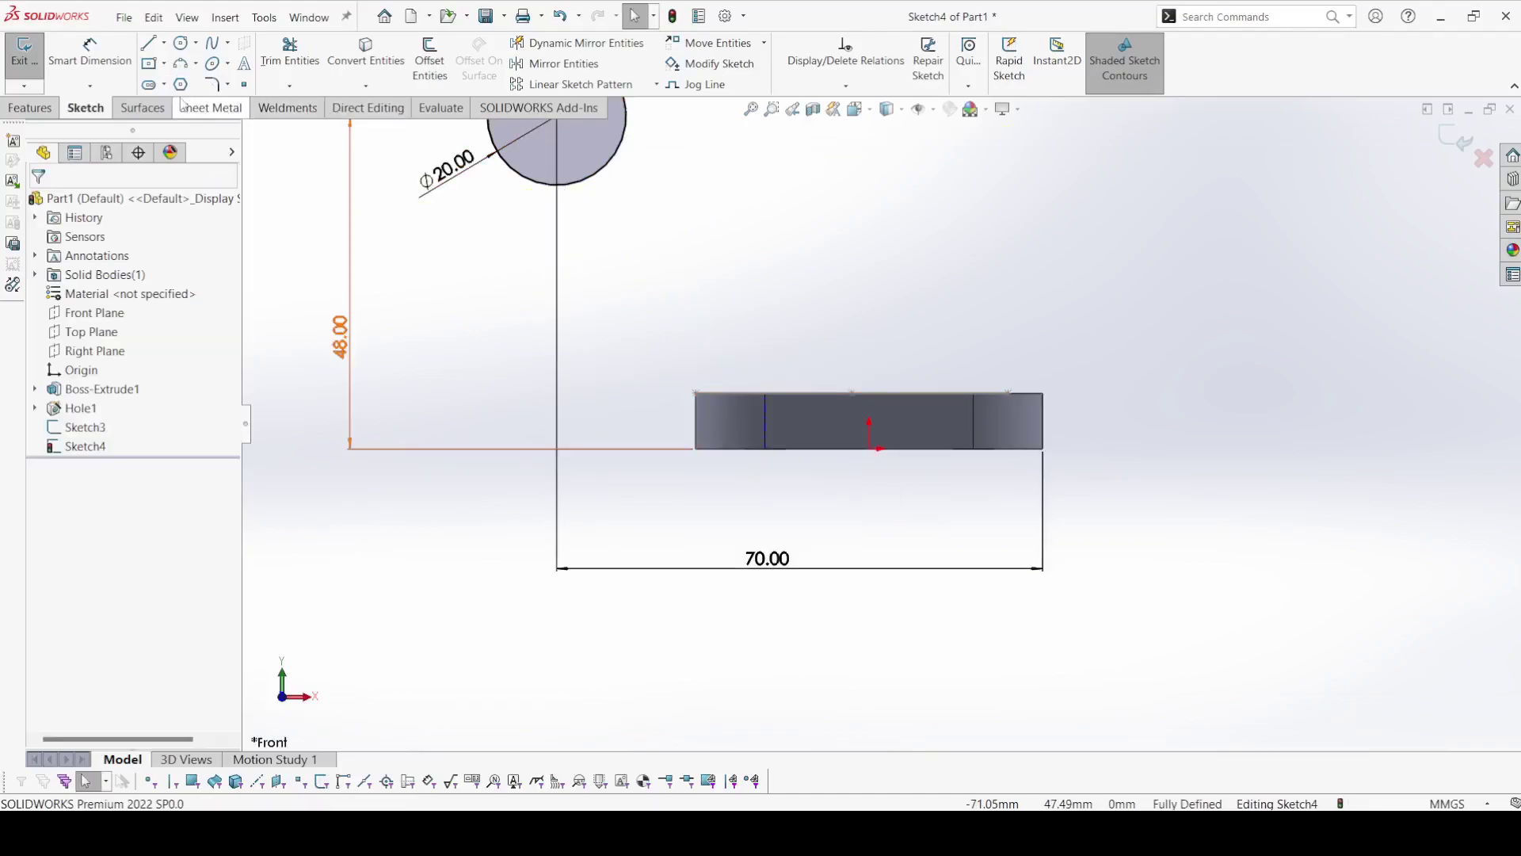
Step: Draw a three-point arc of about 25 mm radius from the plate's upper-left corner to the underside of the 20 mm circle
left_click(181, 66)
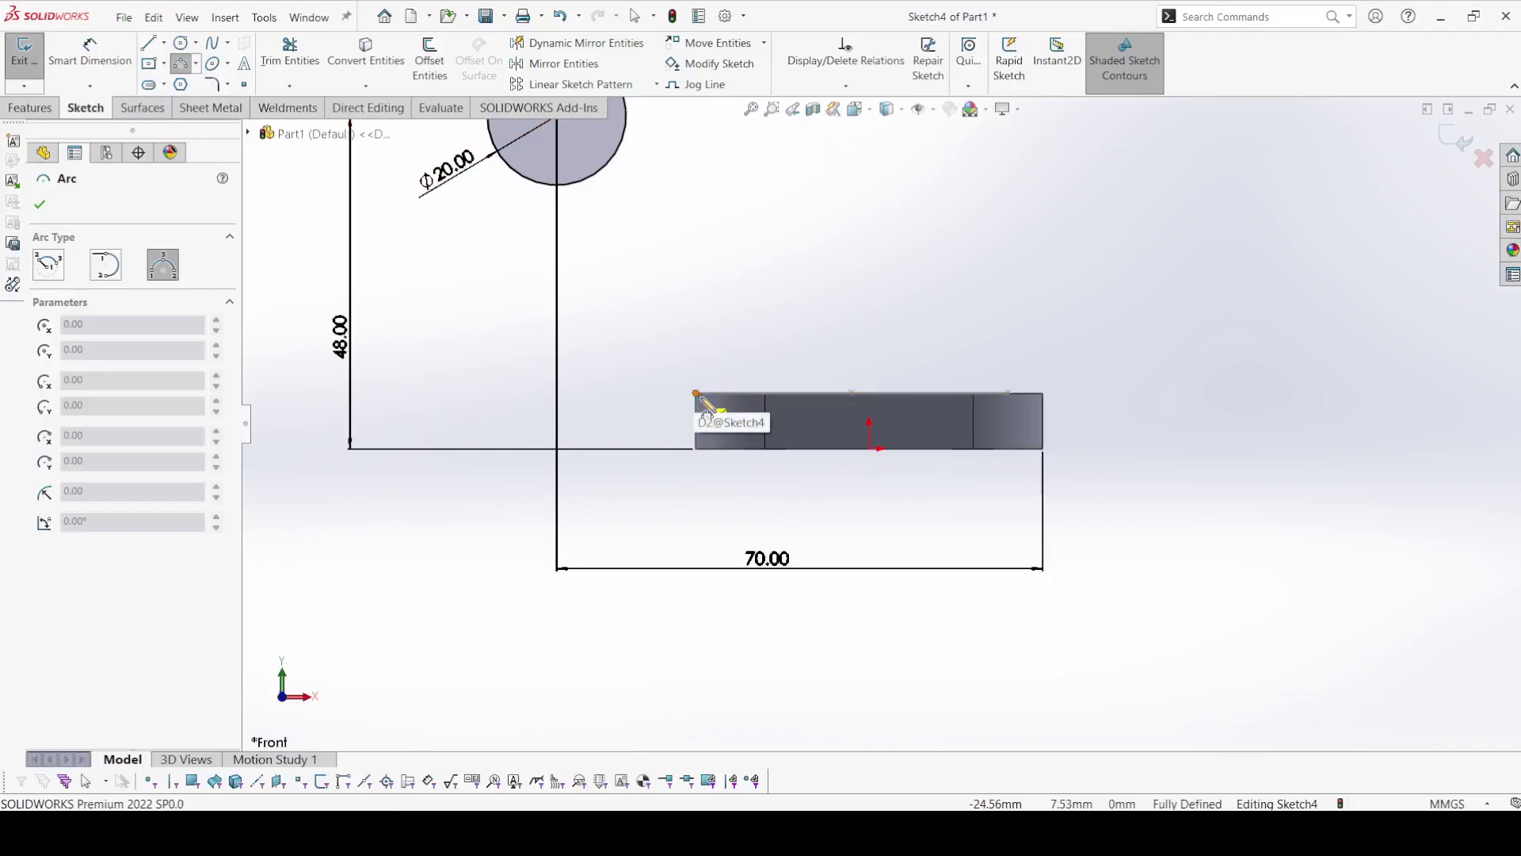
left_click(695, 394)
left_click(561, 185)
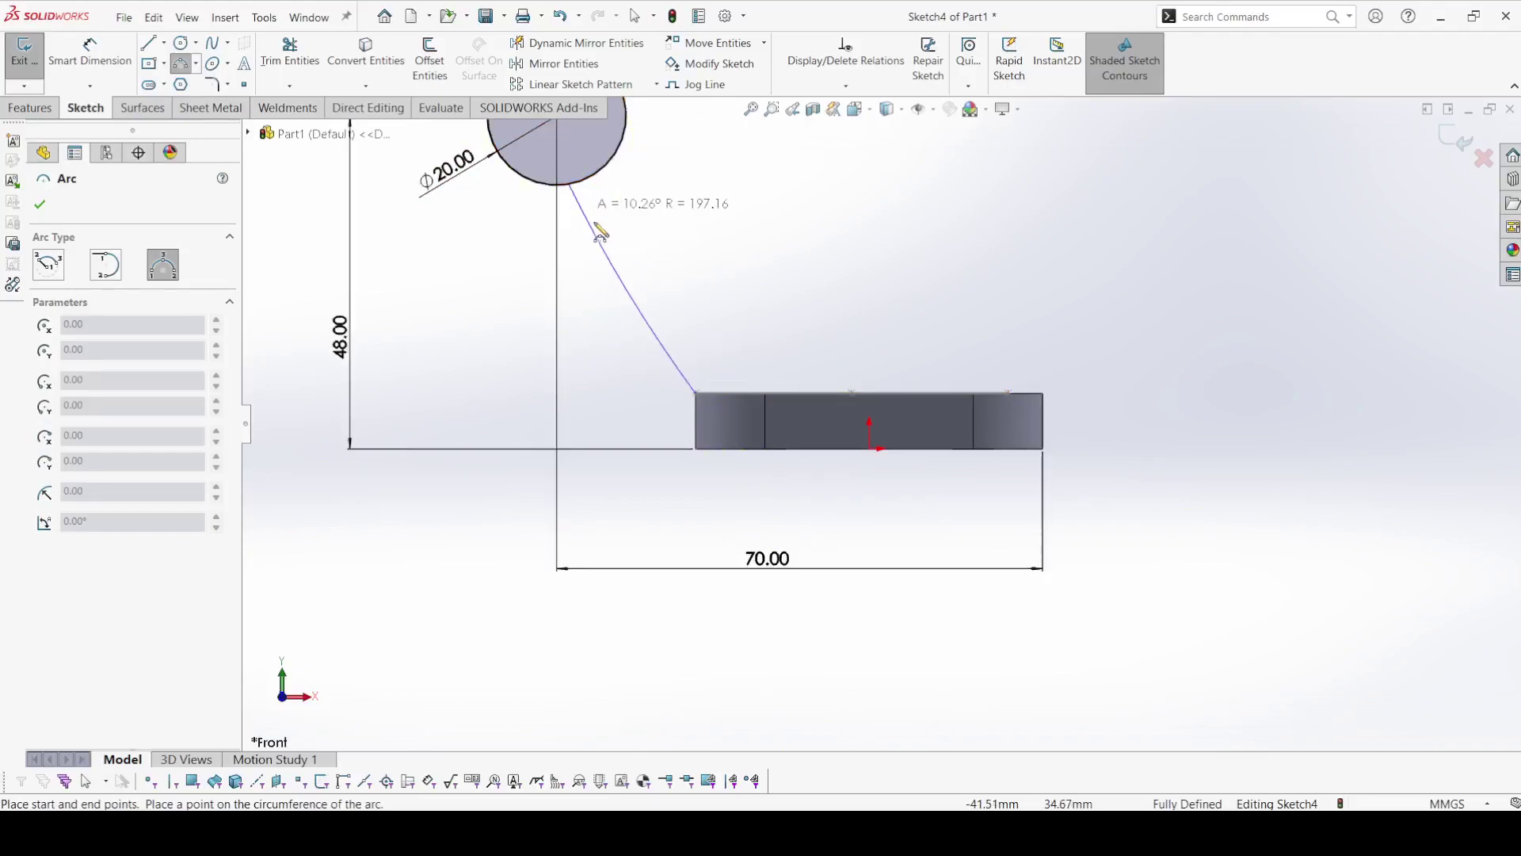
left_click(668, 251)
right_click(668, 251)
left_click(689, 254)
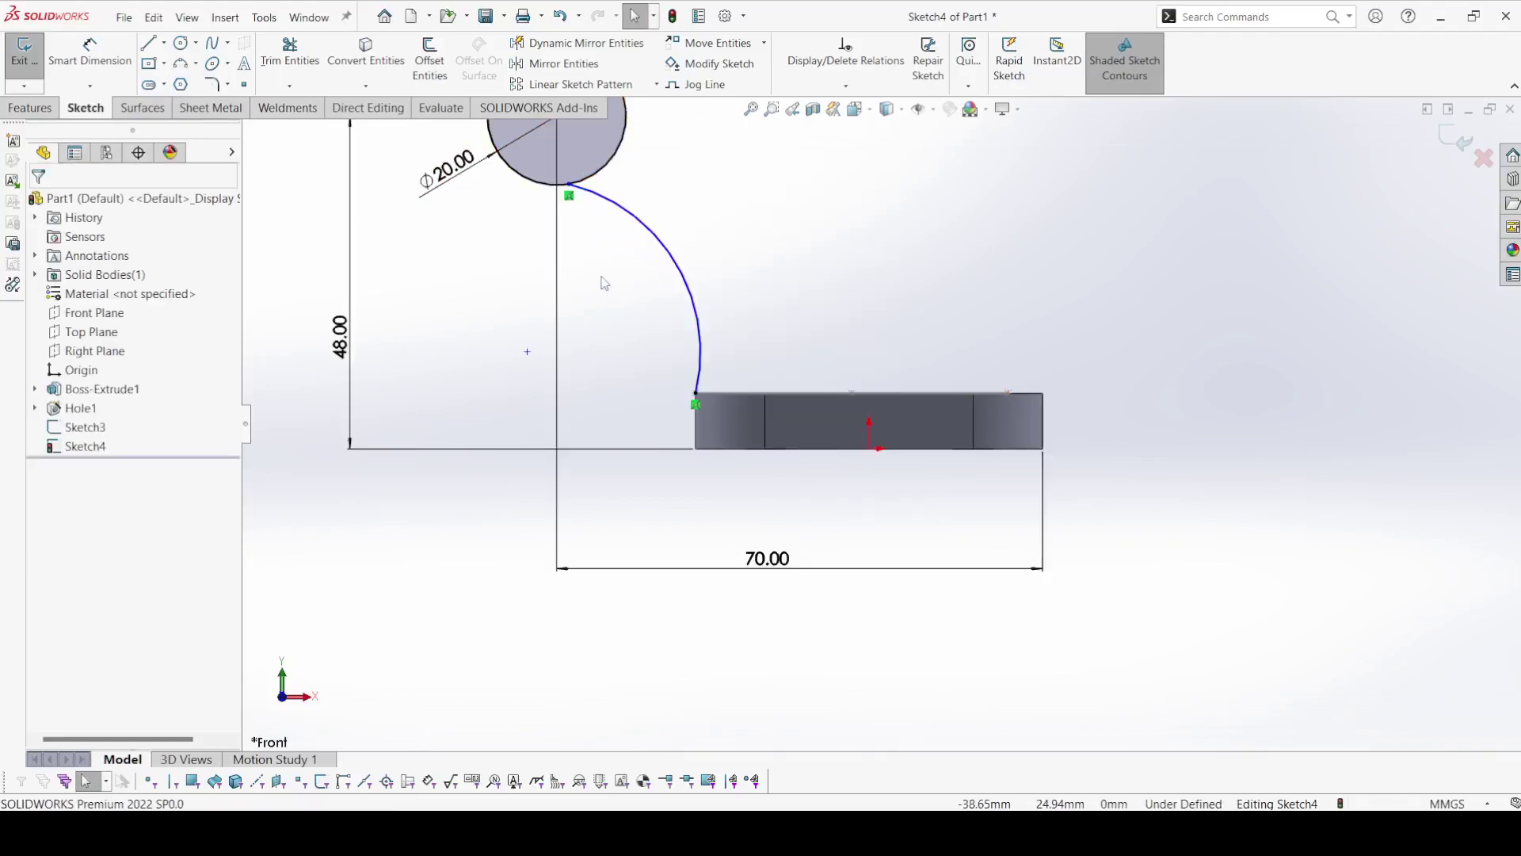
Step: Dimension the lower arc with a radius of 32.5 mm
left_click(89, 52)
left_click(643, 224)
left_click(701, 219)
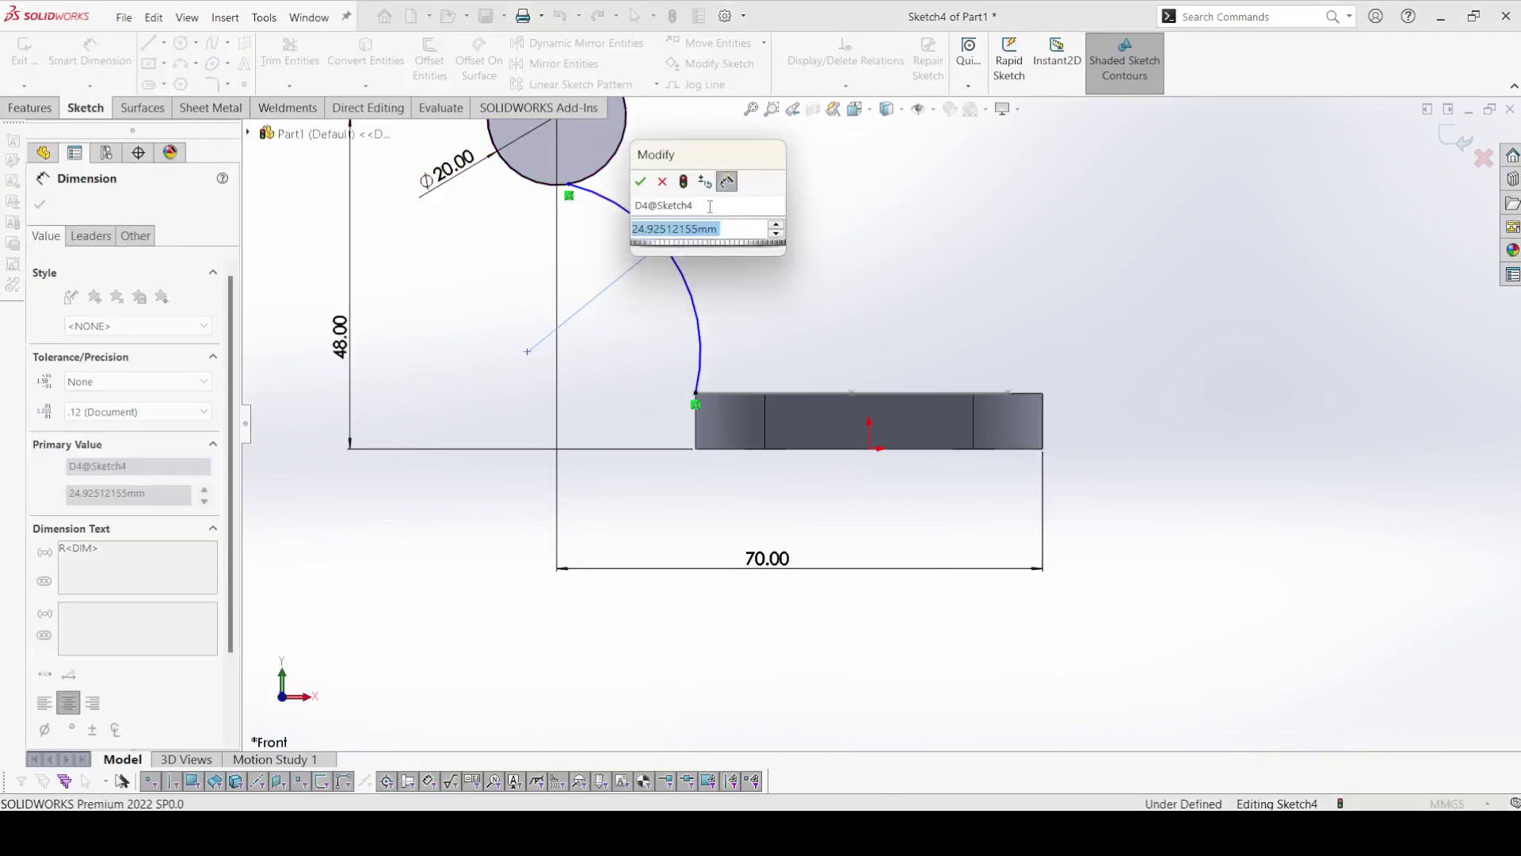
type("32.5")
key("Return")
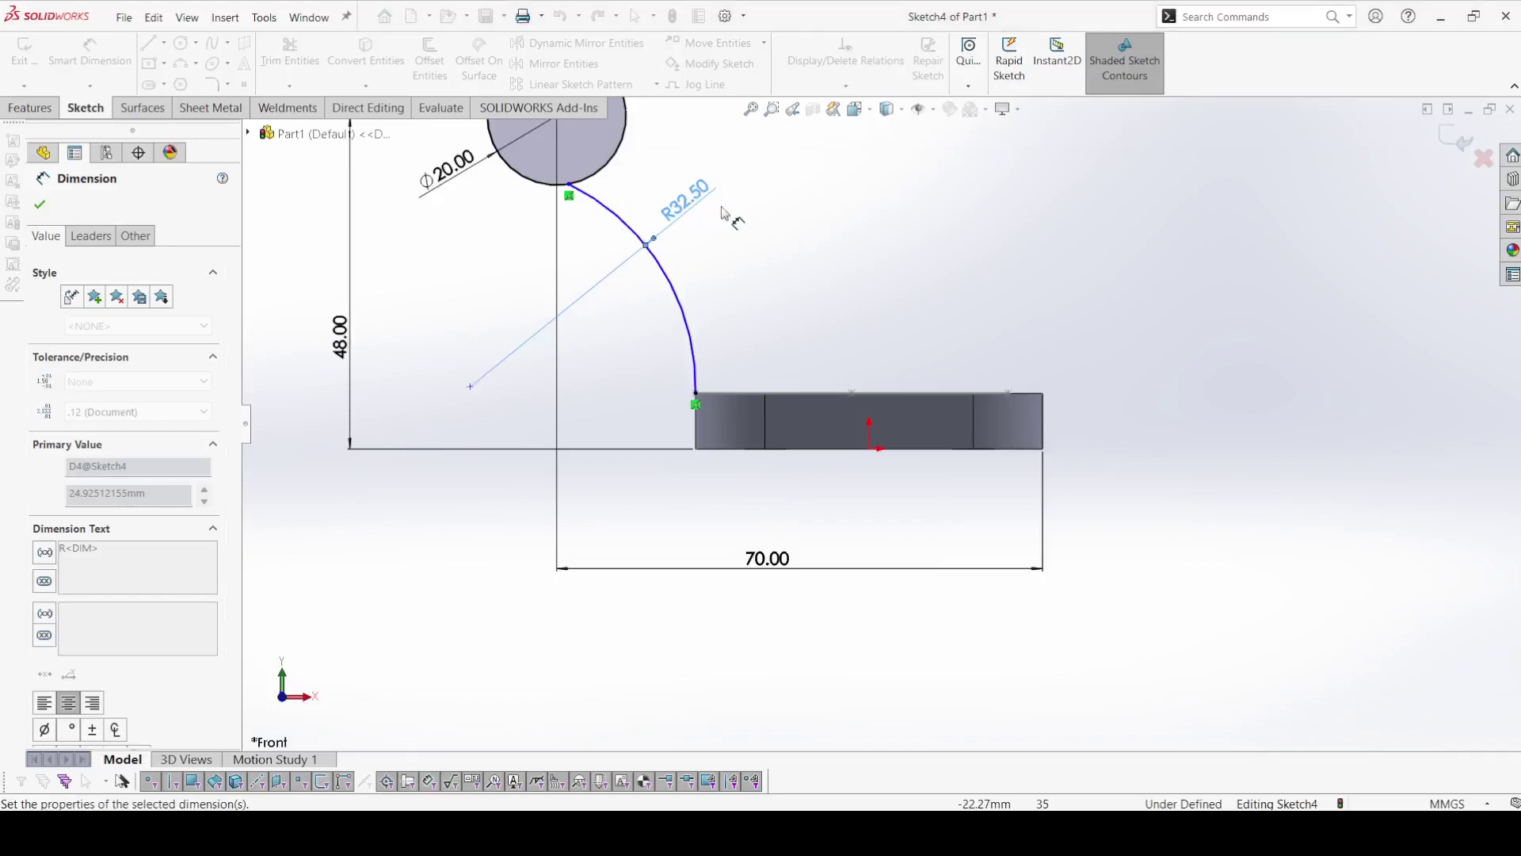
left_click(40, 204)
Step: Make the 32.5 mm arc tangent to the 20 mm circle
left_click(607, 214)
left_click(533, 184, "ctrl")
left_click(591, 108)
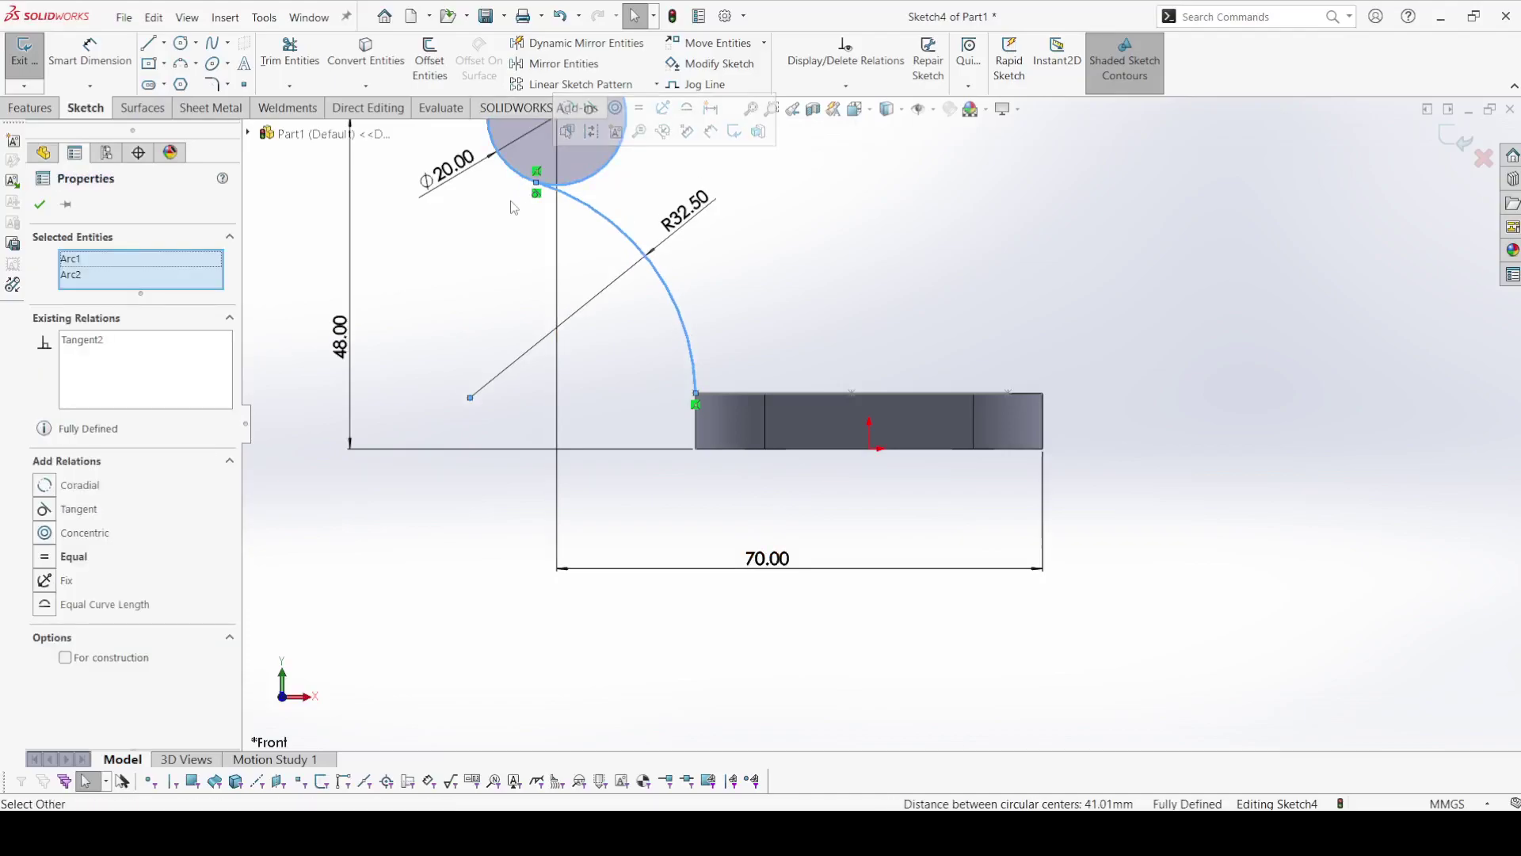
left_click(498, 236)
Step: Draw a three-point arc of about 59.4 mm radius from the circle's upper edge to the ellipse's right end point on the plate's top
key("f")
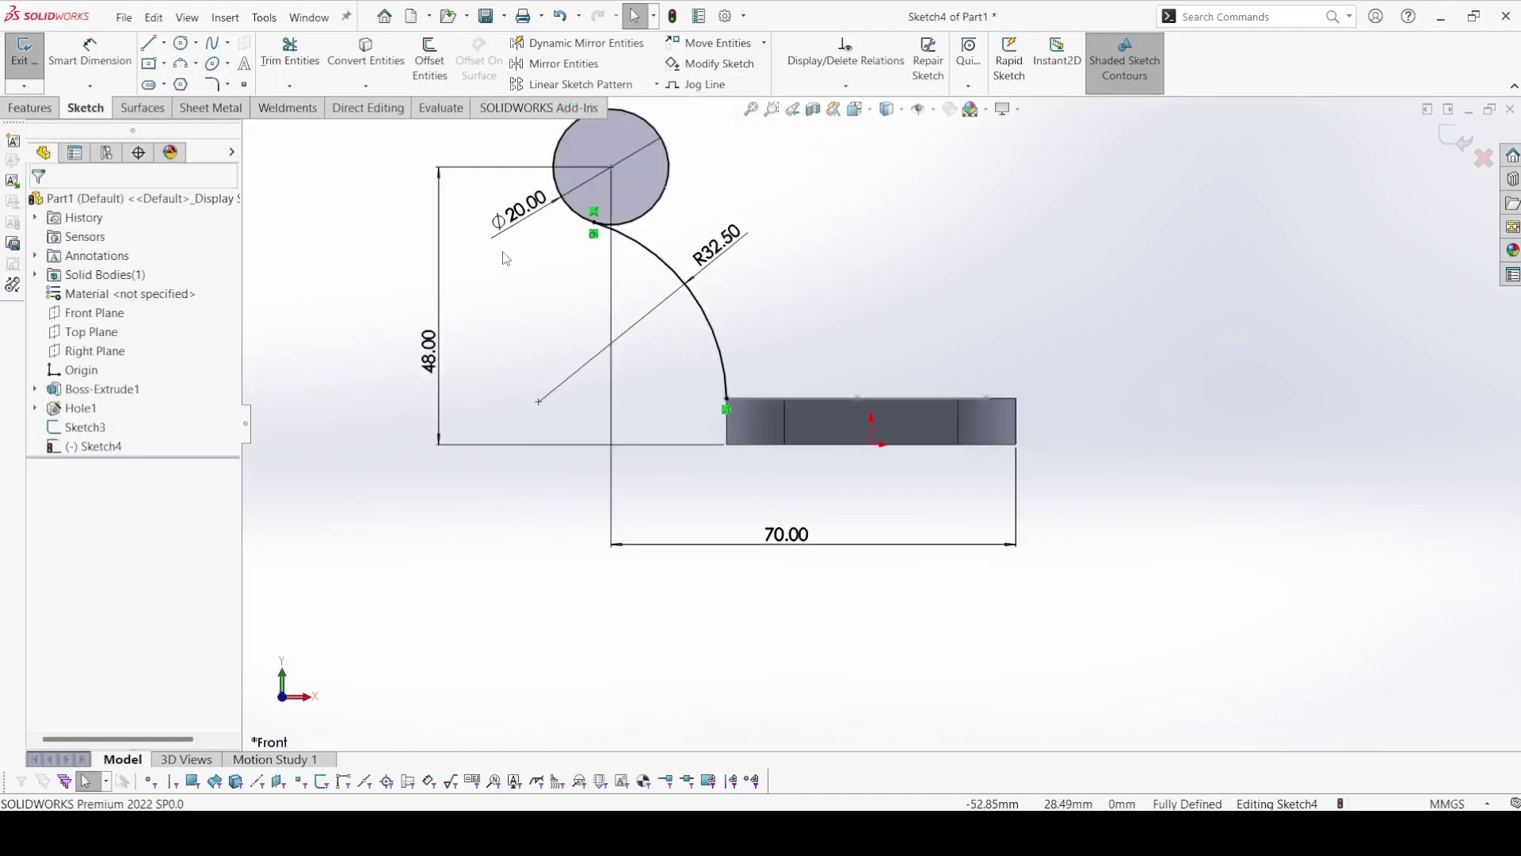
left_click(182, 65)
left_click(652, 125)
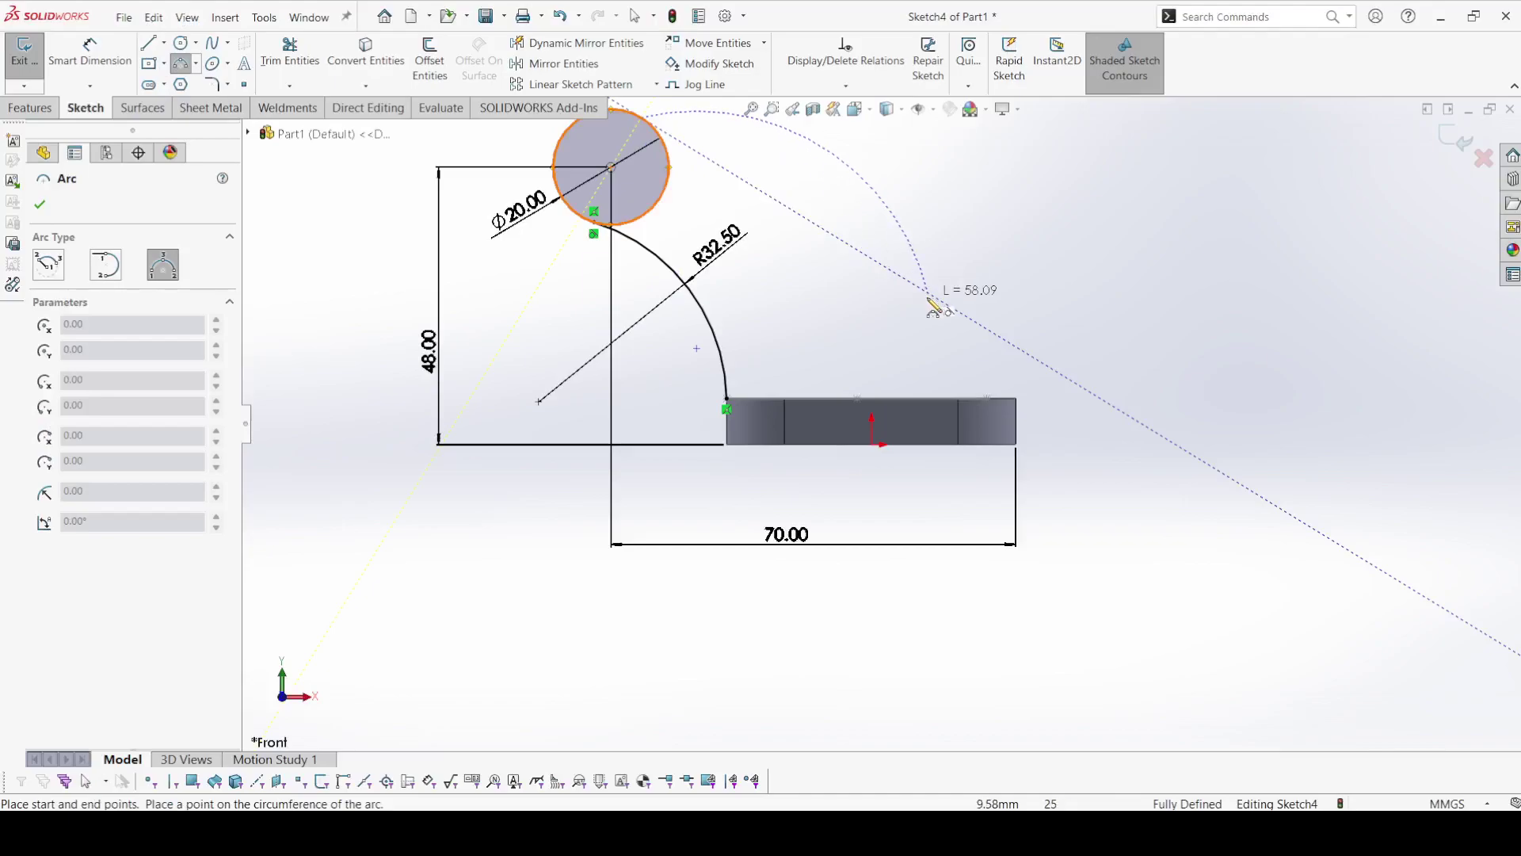
left_click(988, 398)
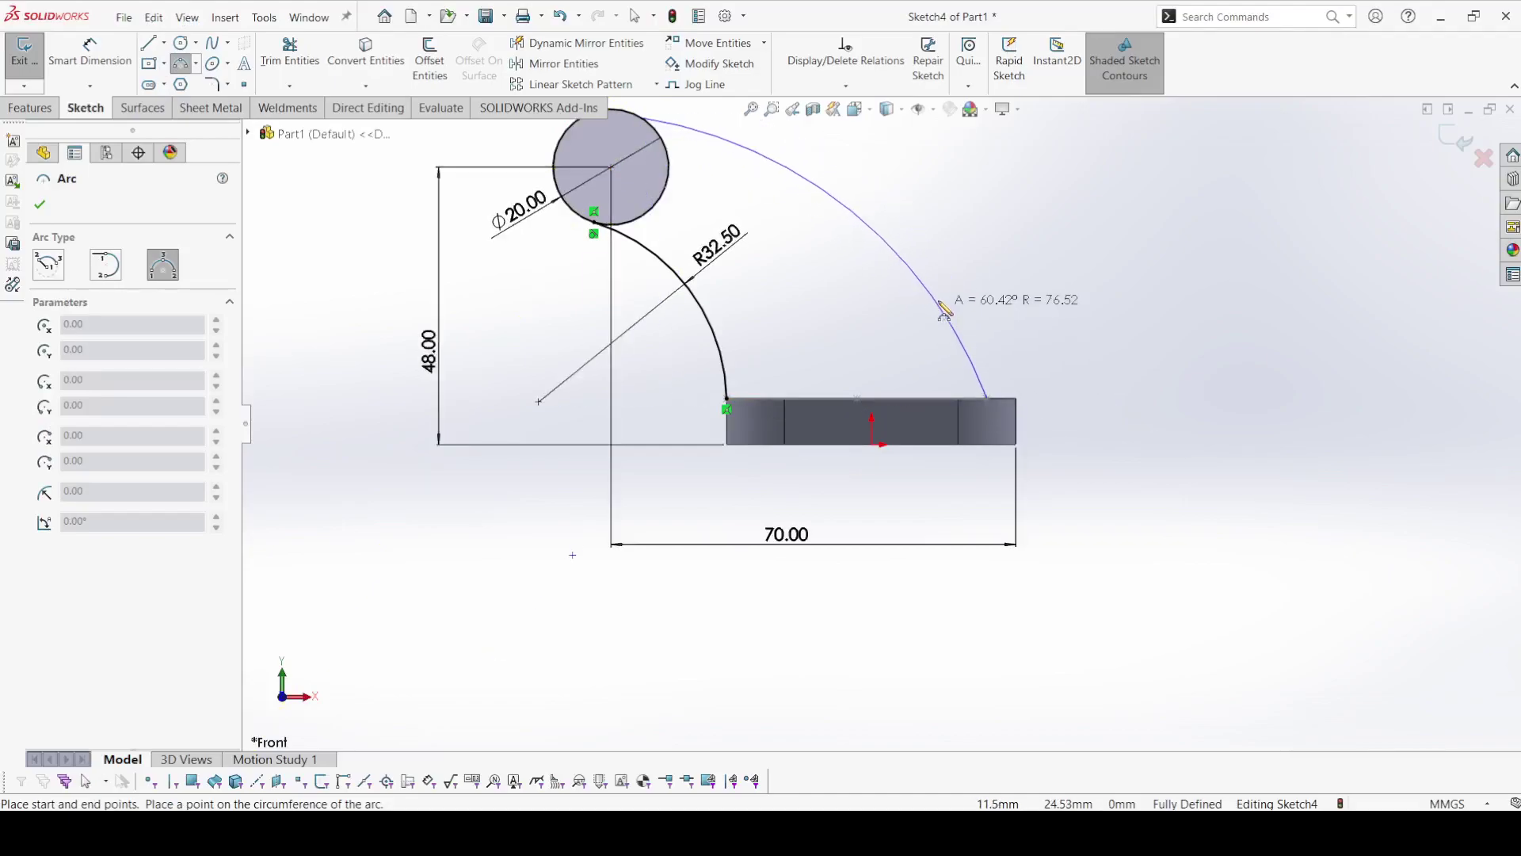
left_click(942, 314)
right_click(950, 213)
left_click(991, 292)
Step: Make the outer arc tangent to the 20 mm circle
key("f")
scroll(773, 227, "down", 3)
left_click(784, 270)
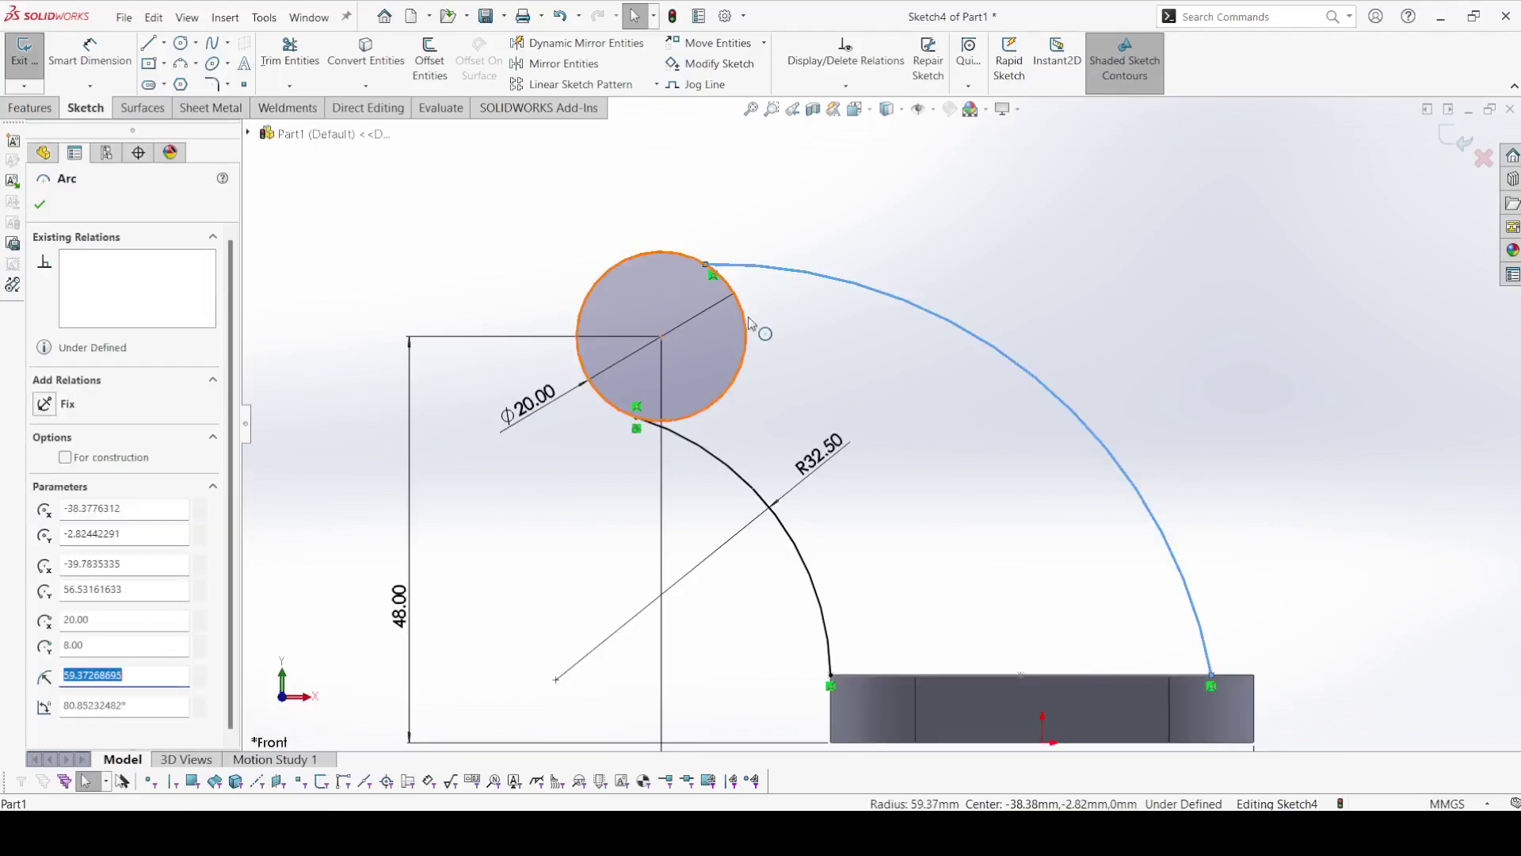
left_click(746, 331, "ctrl")
left_click(818, 248)
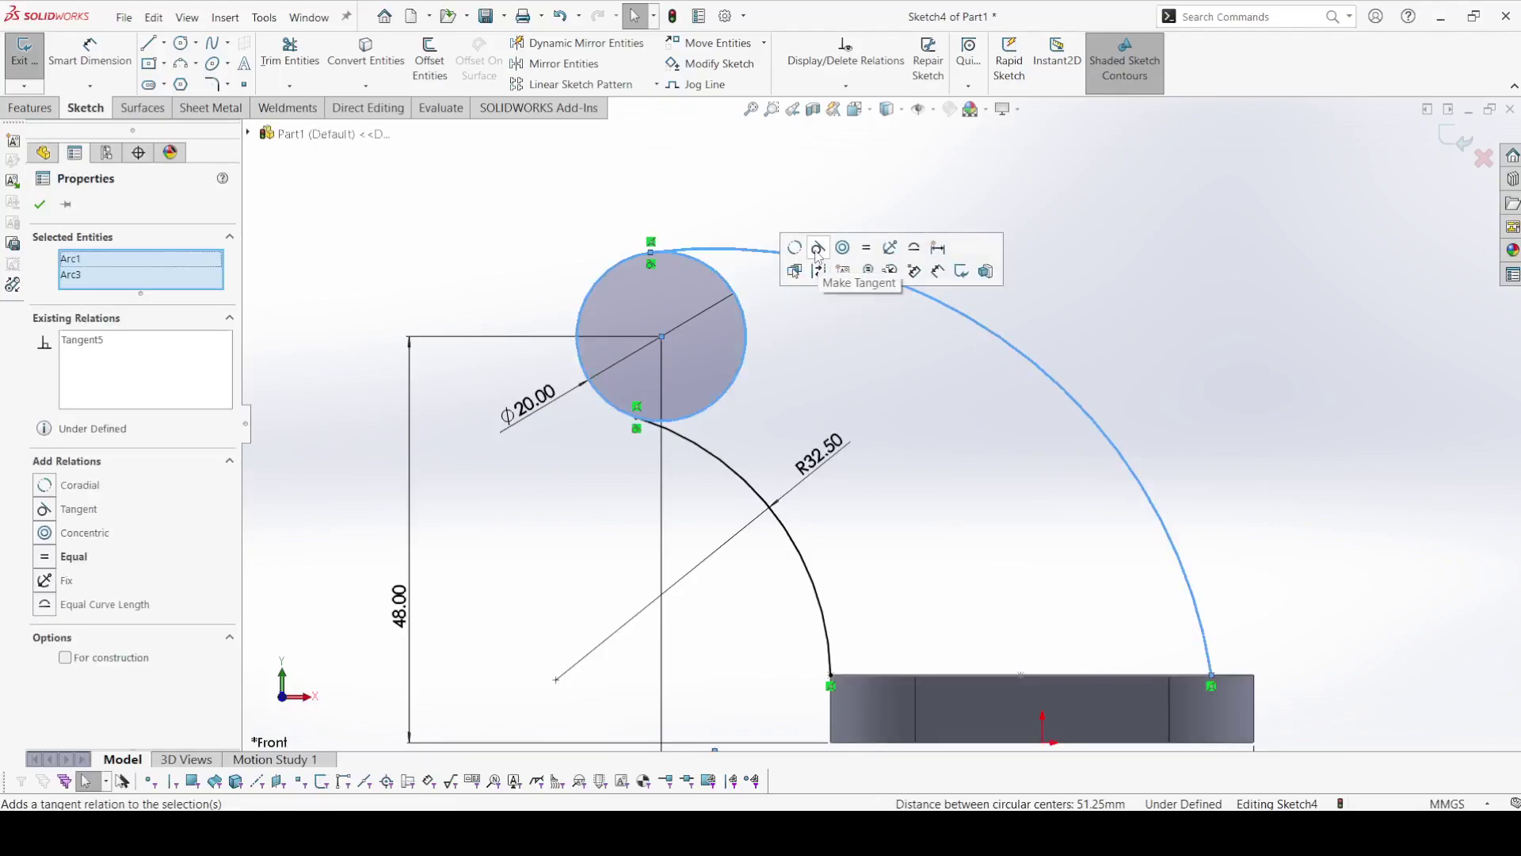
left_click(40, 204)
Step: Dimension the outer arc with a radius of 70 mm
left_click(89, 60)
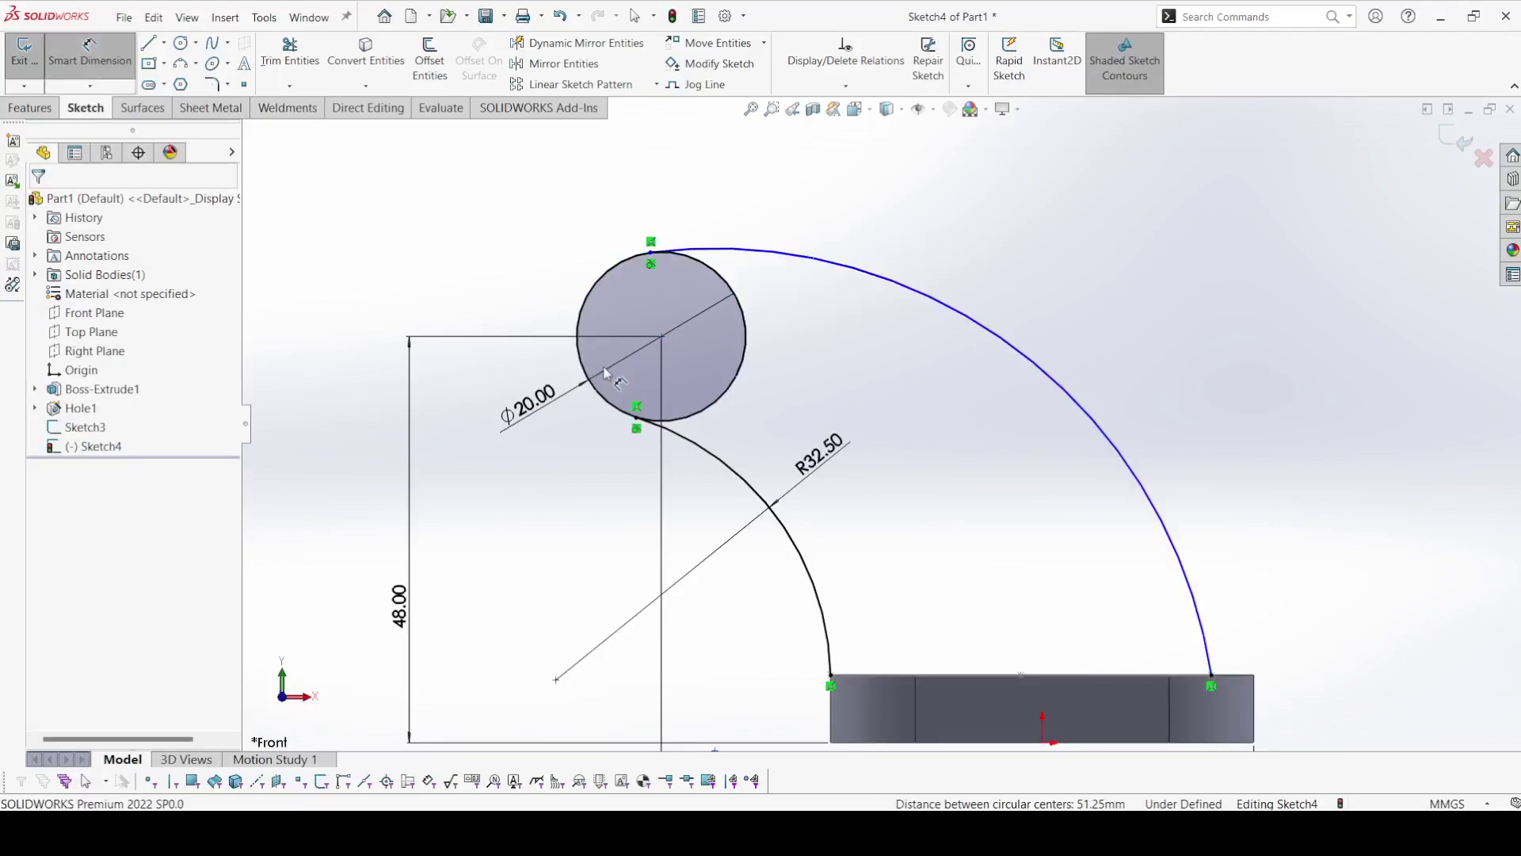
left_click(957, 311)
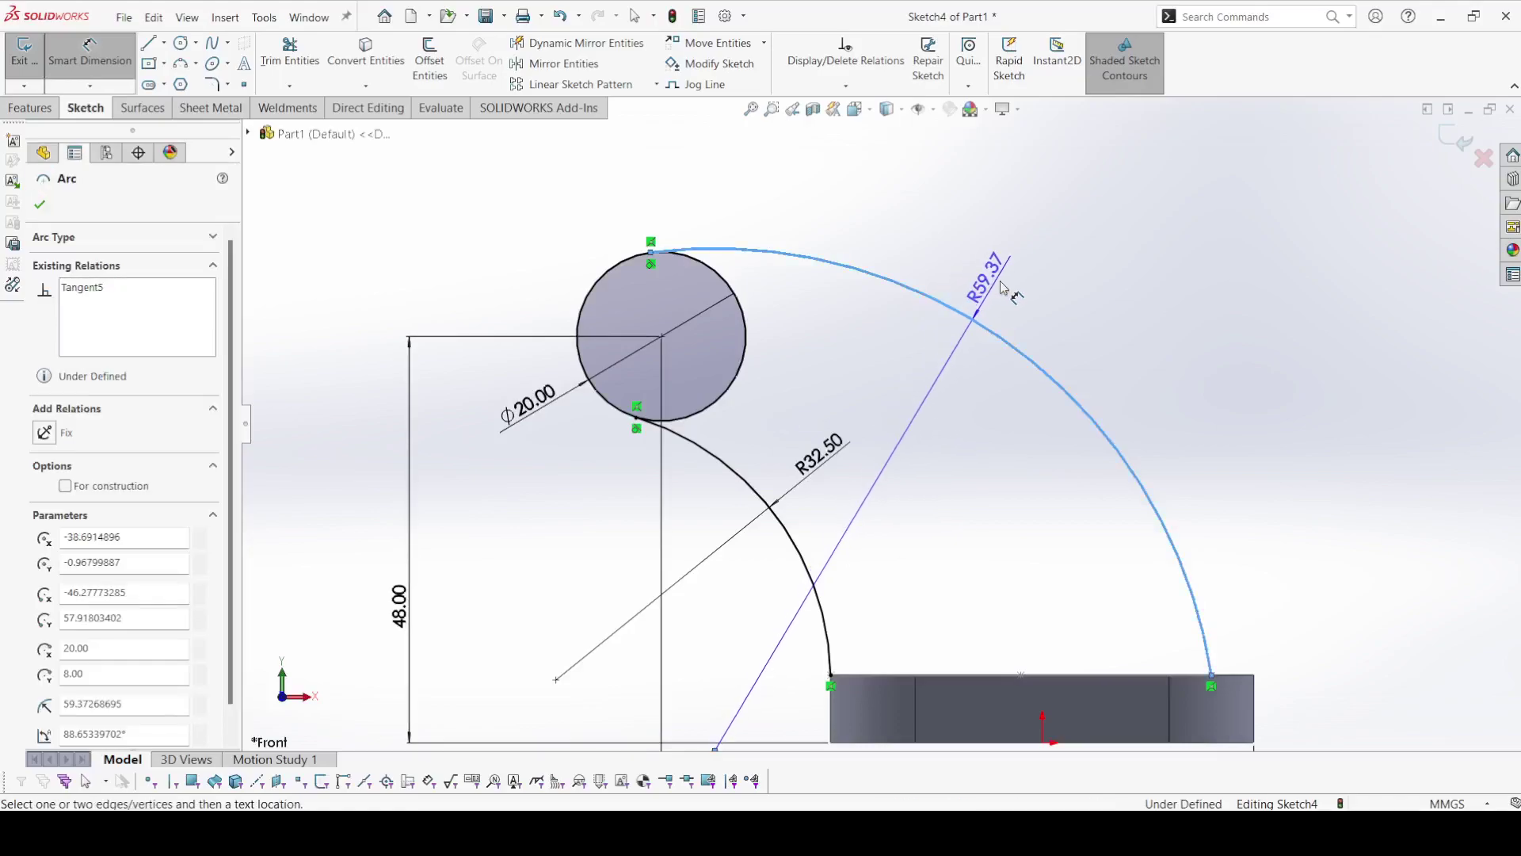
left_click(1056, 274)
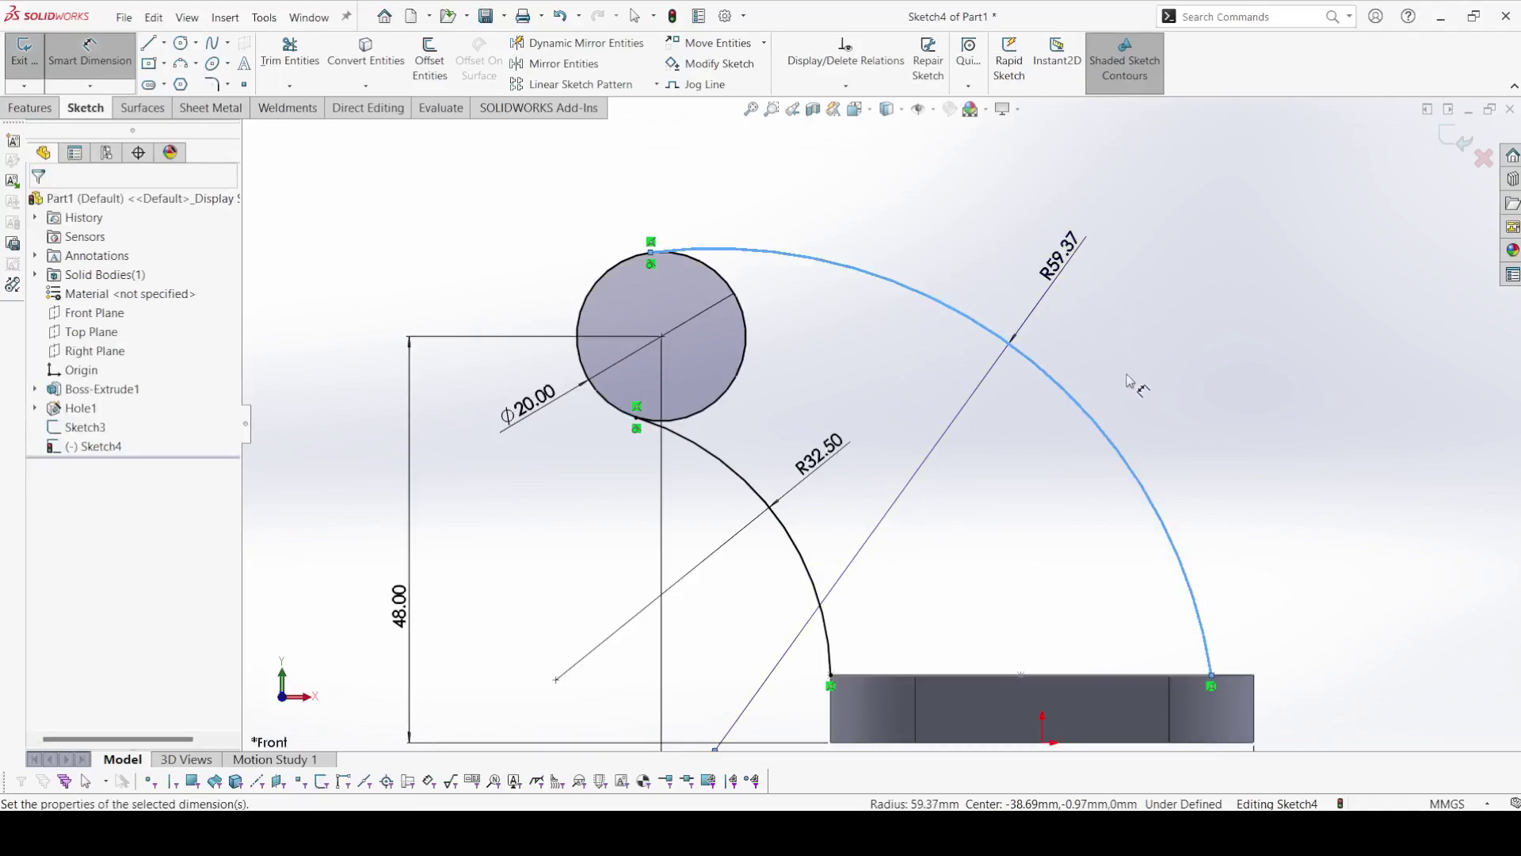
type("70")
key("Return")
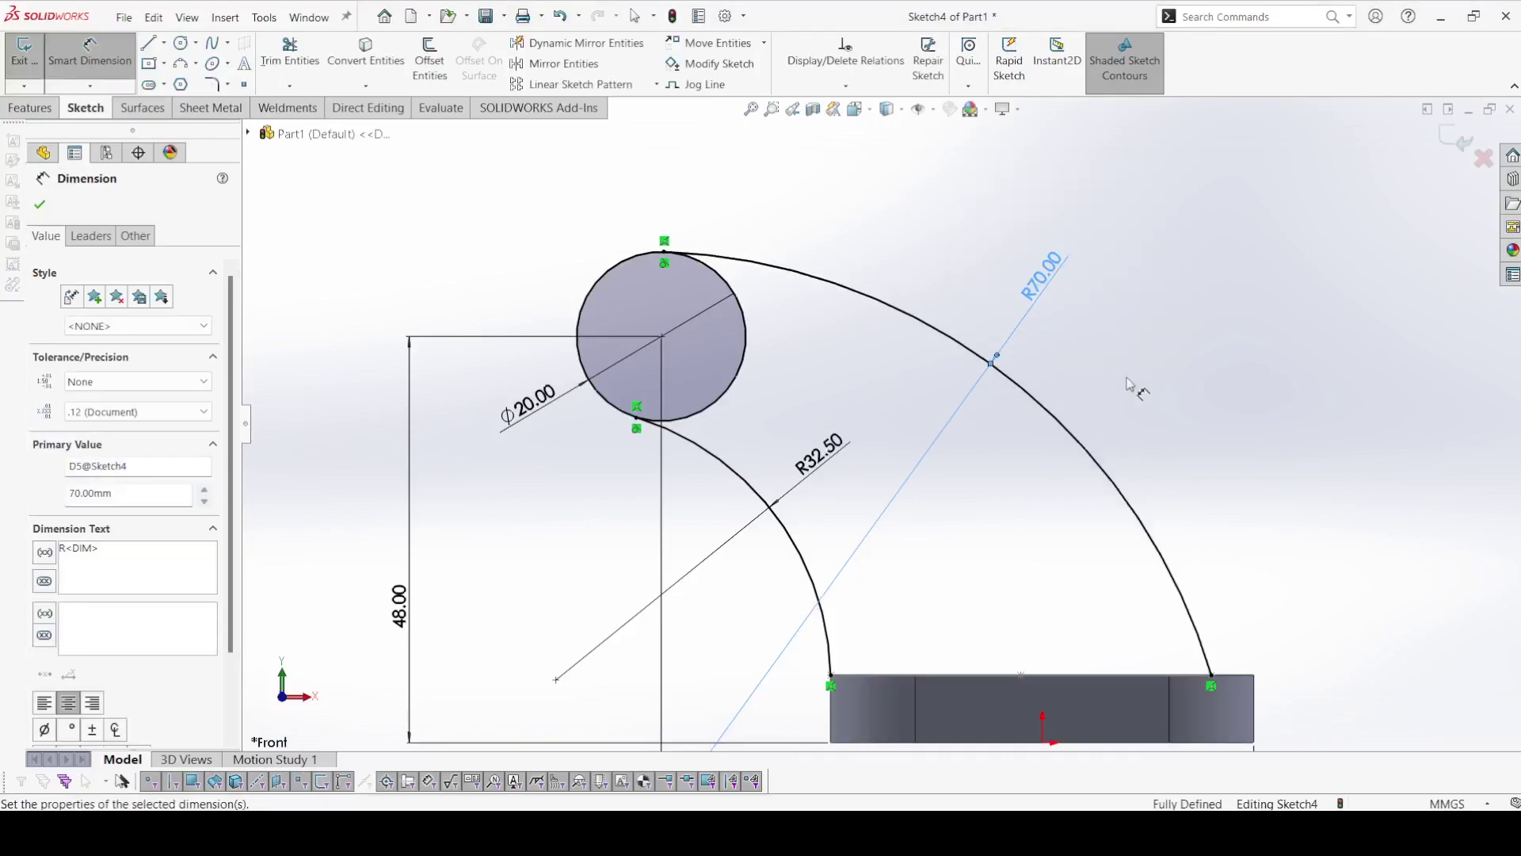
left_click(40, 206)
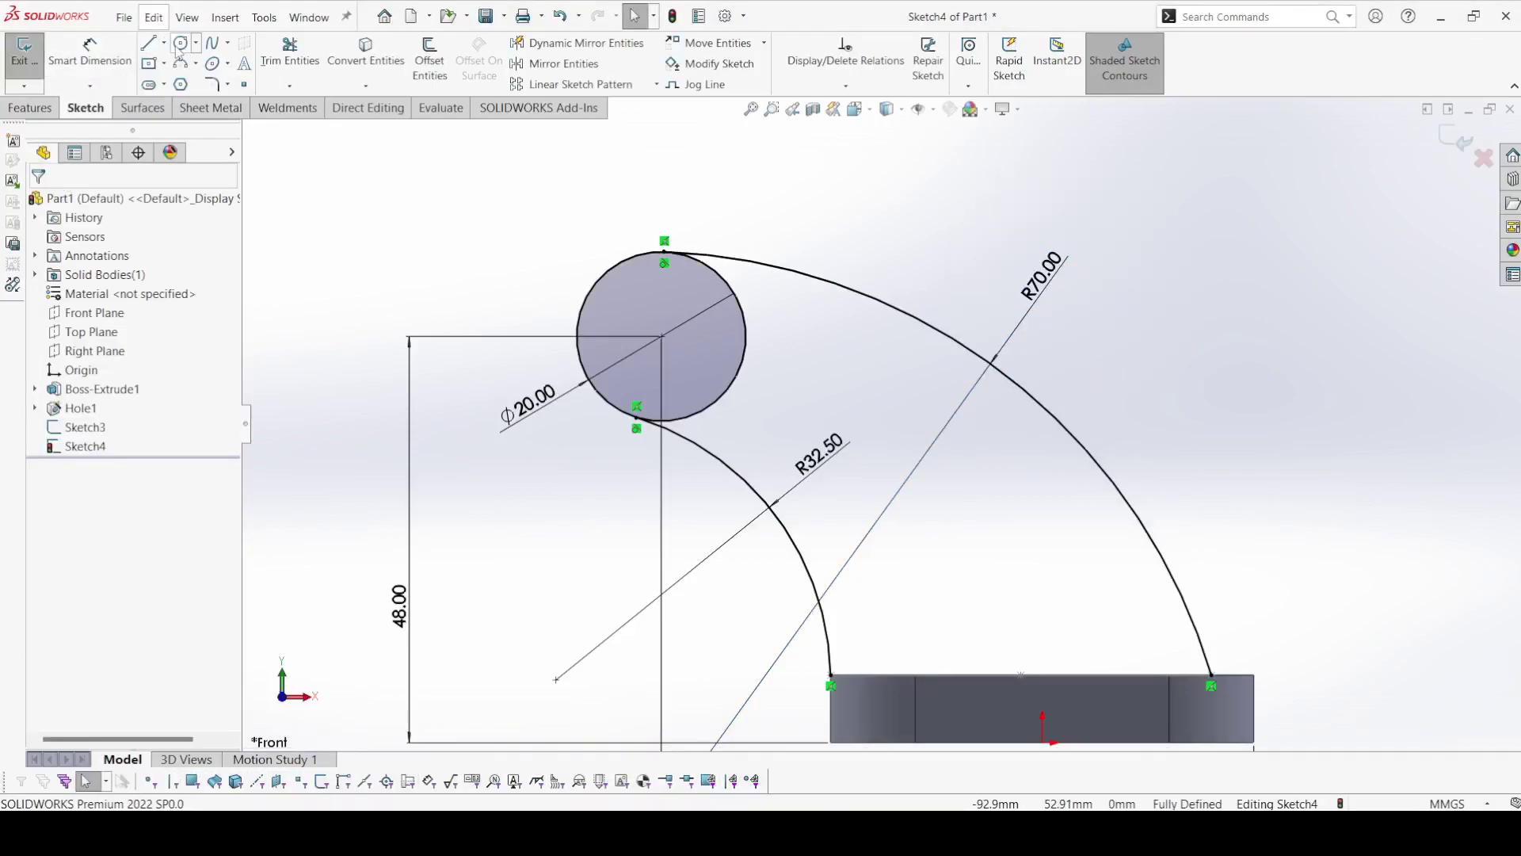
Step: Draw a centerline across the circle between the end points of the two arcs and exit the sketch
left_click(164, 42)
left_click(179, 85)
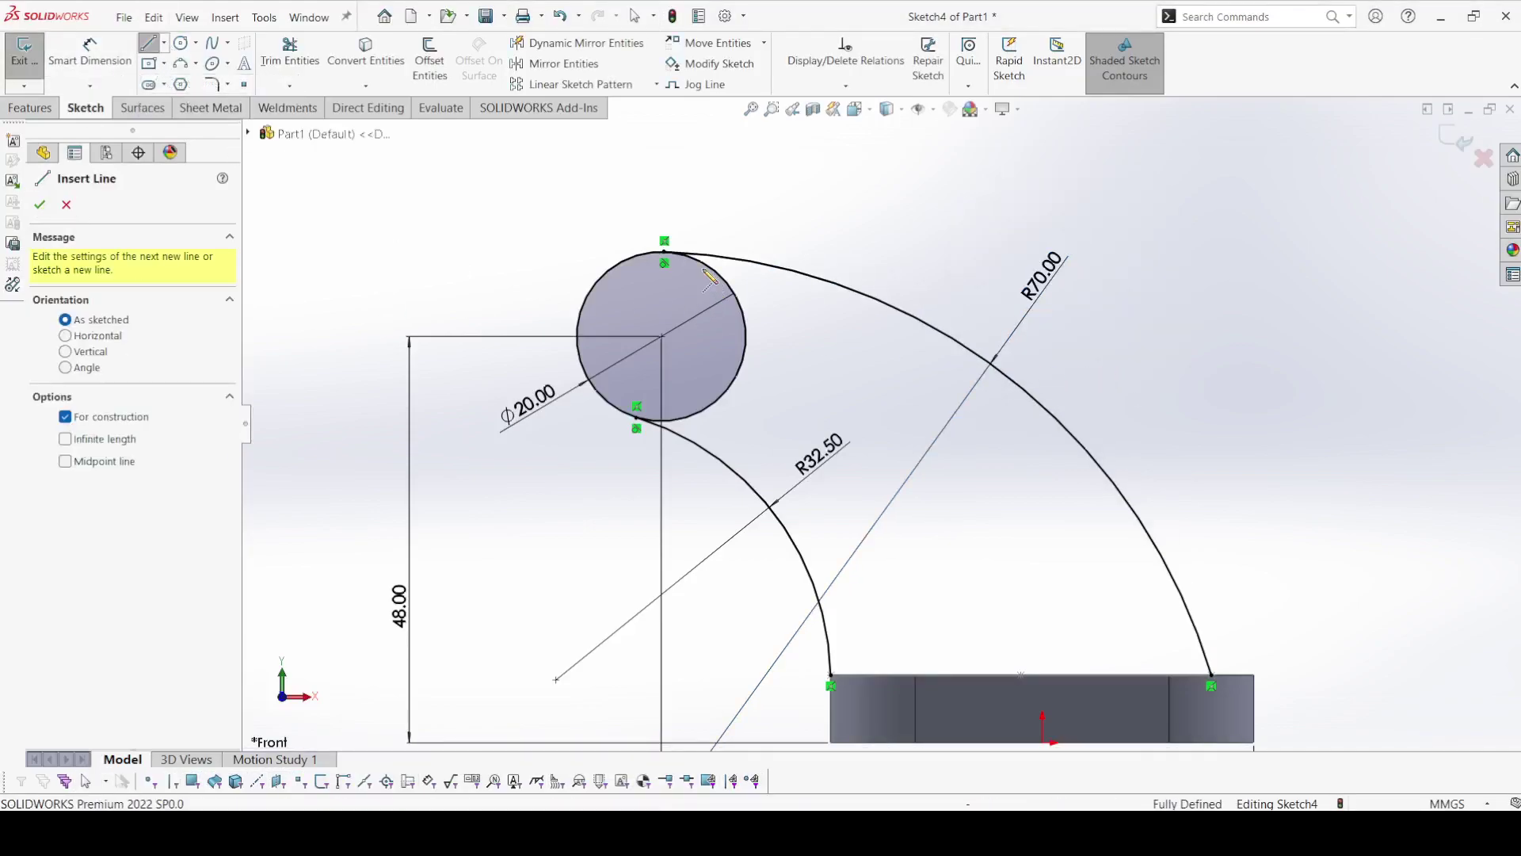
left_click(664, 252)
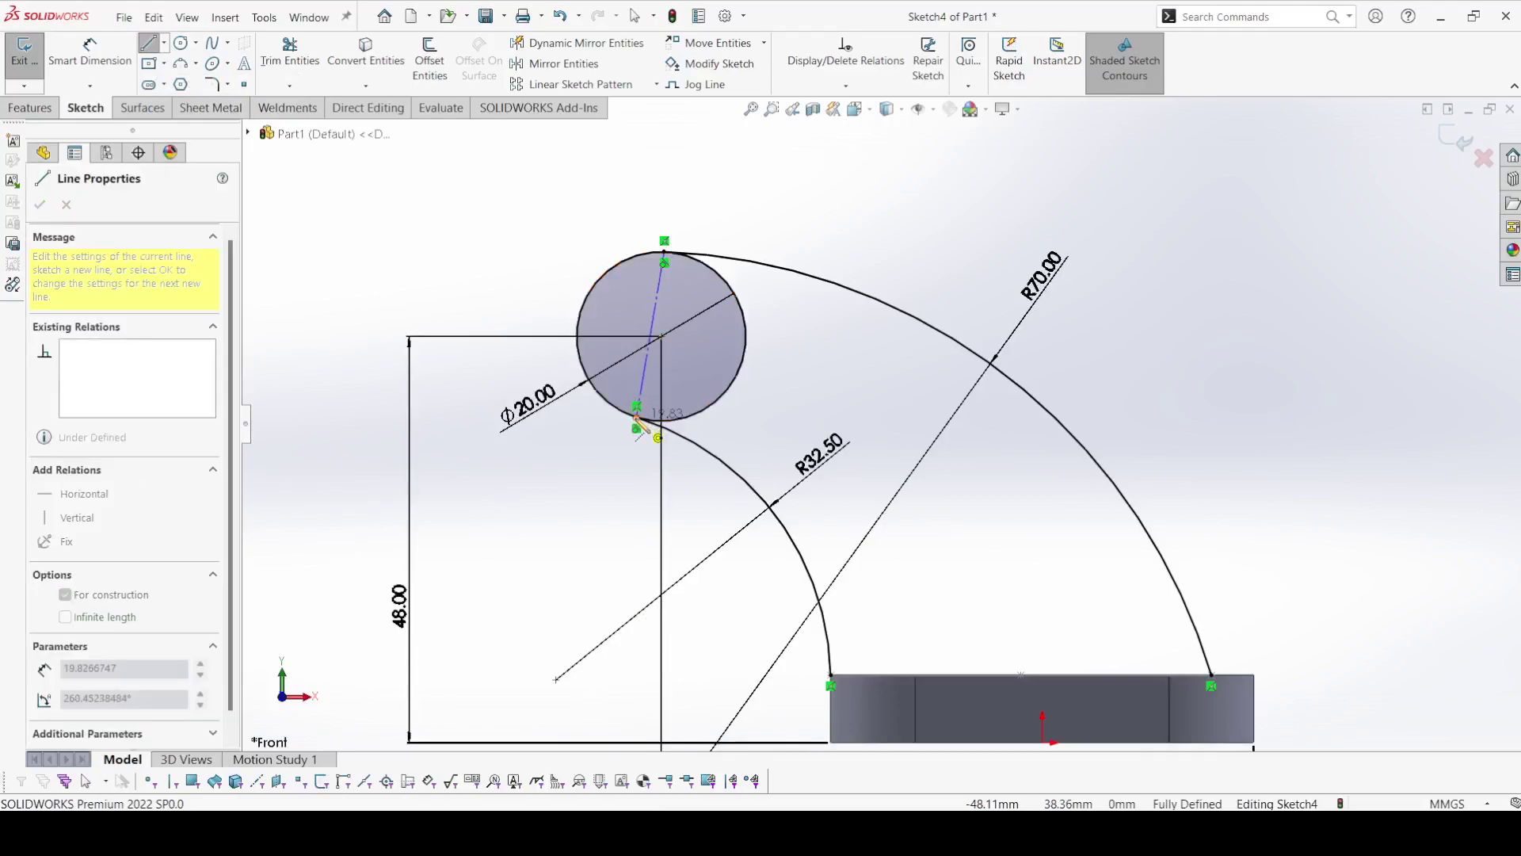
right_click(637, 415)
left_click(681, 431)
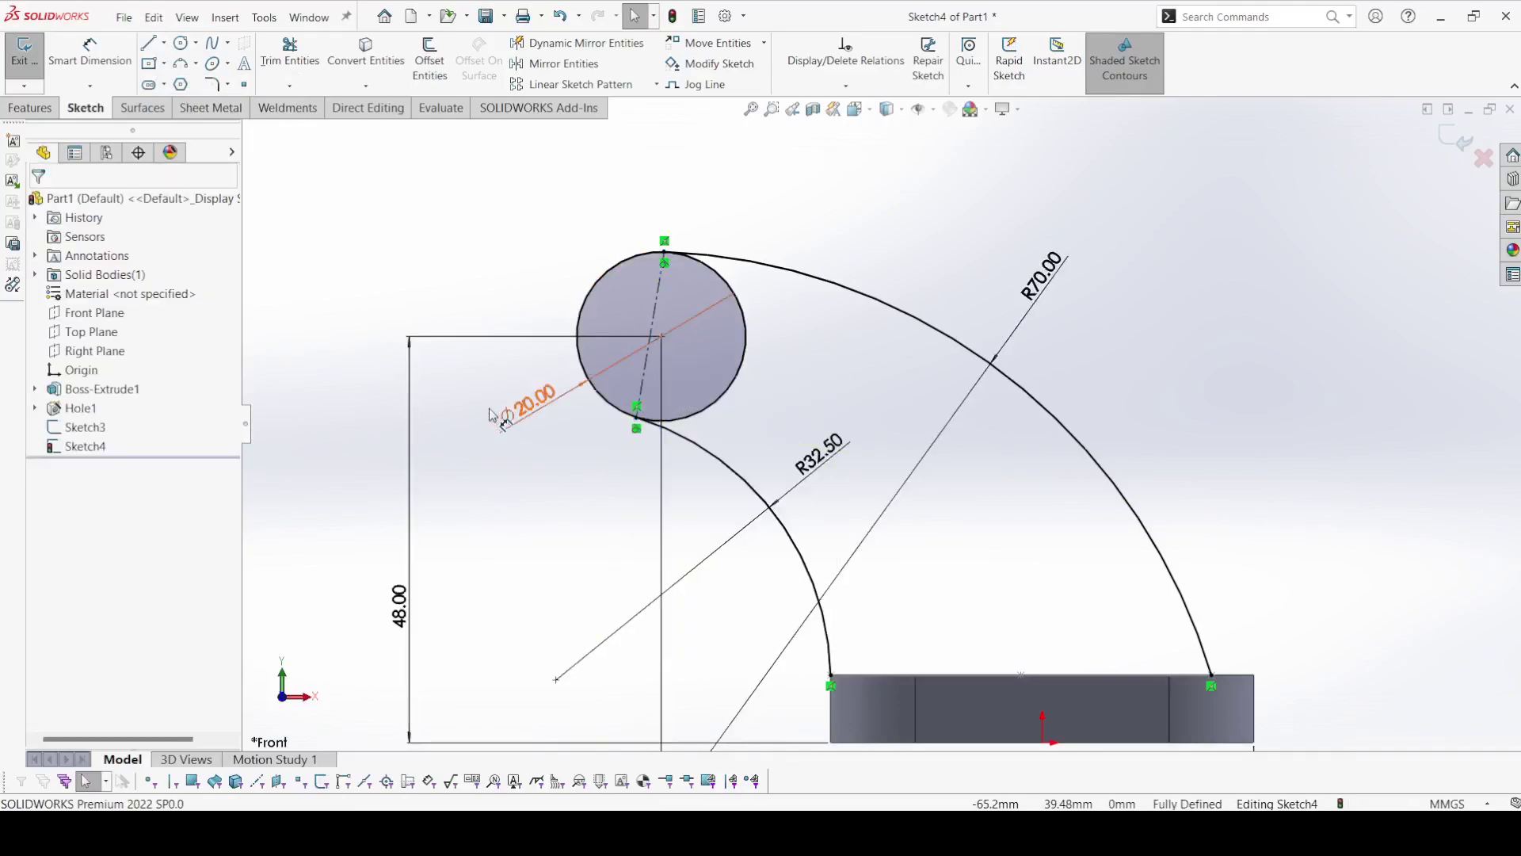
left_click(23, 49)
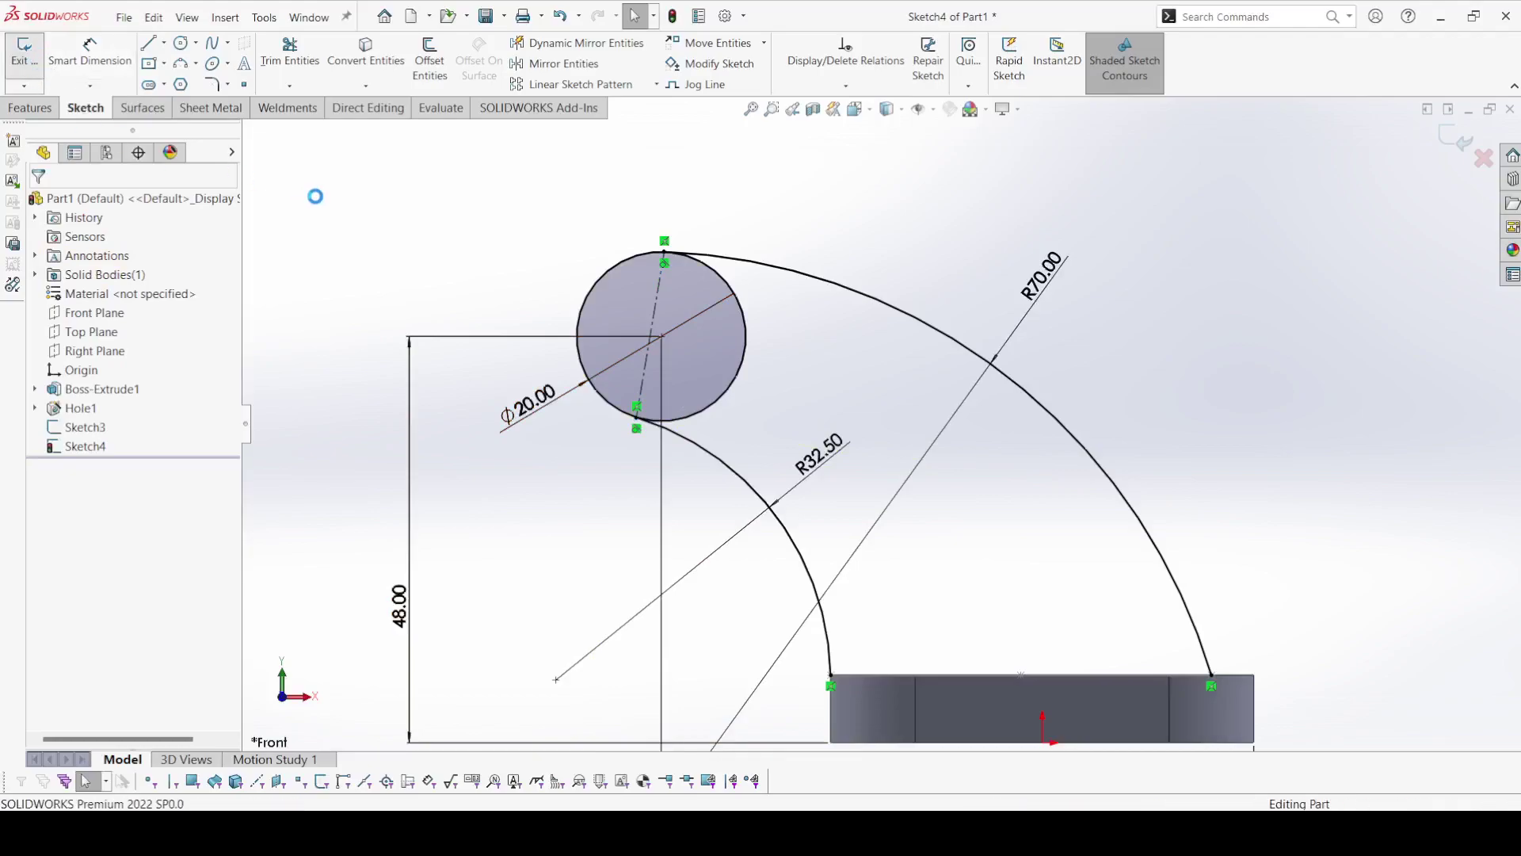
Step: Create a reference plane coincident with the circle's centerline and perpendicular to the Front Plane
middle_click_drag(431, 312, 428, 360)
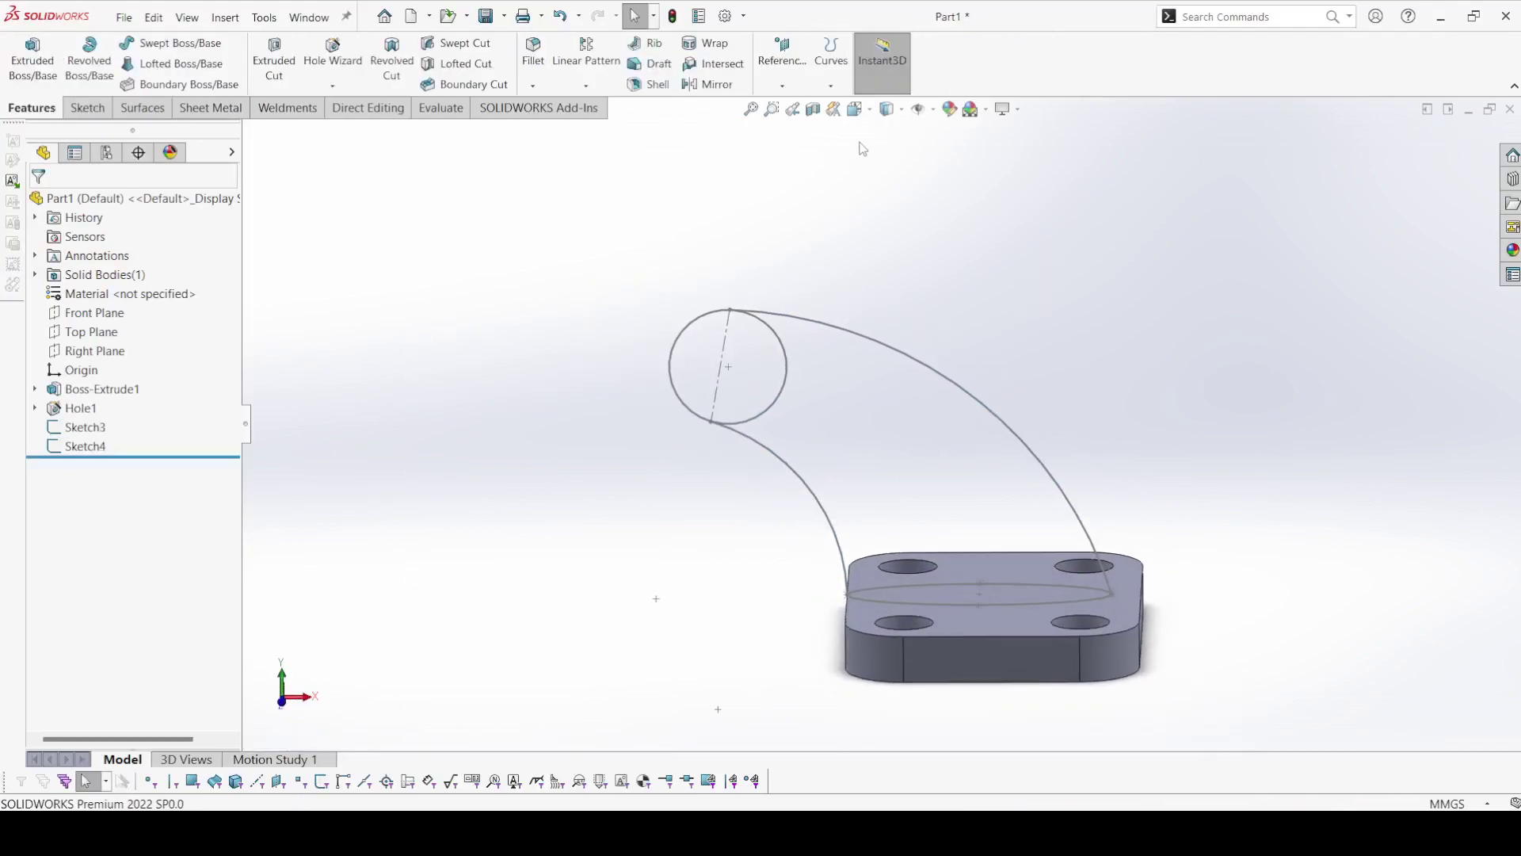
left_click(785, 85)
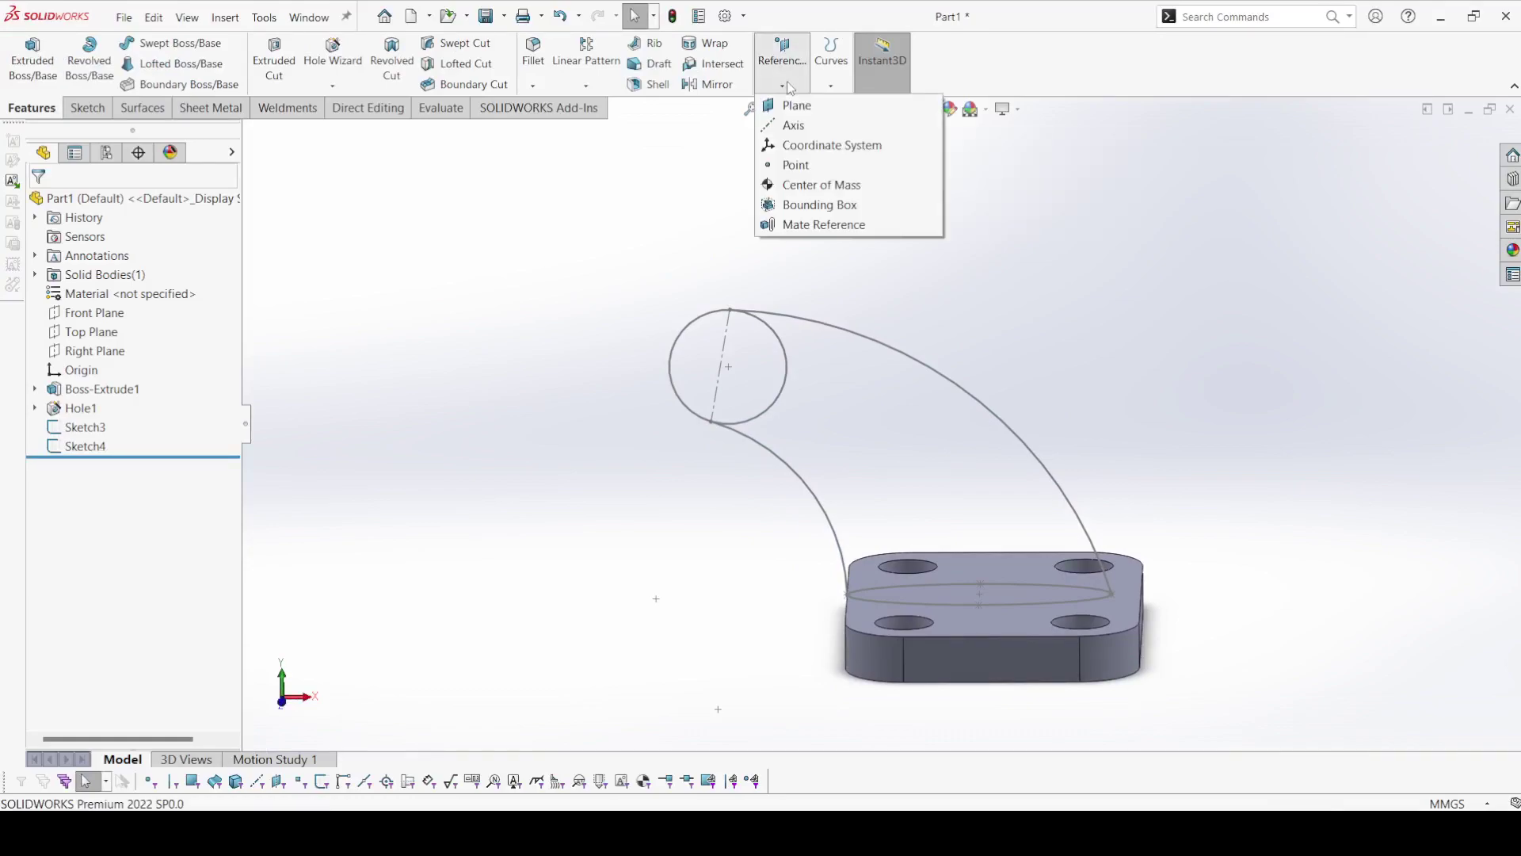
left_click(795, 105)
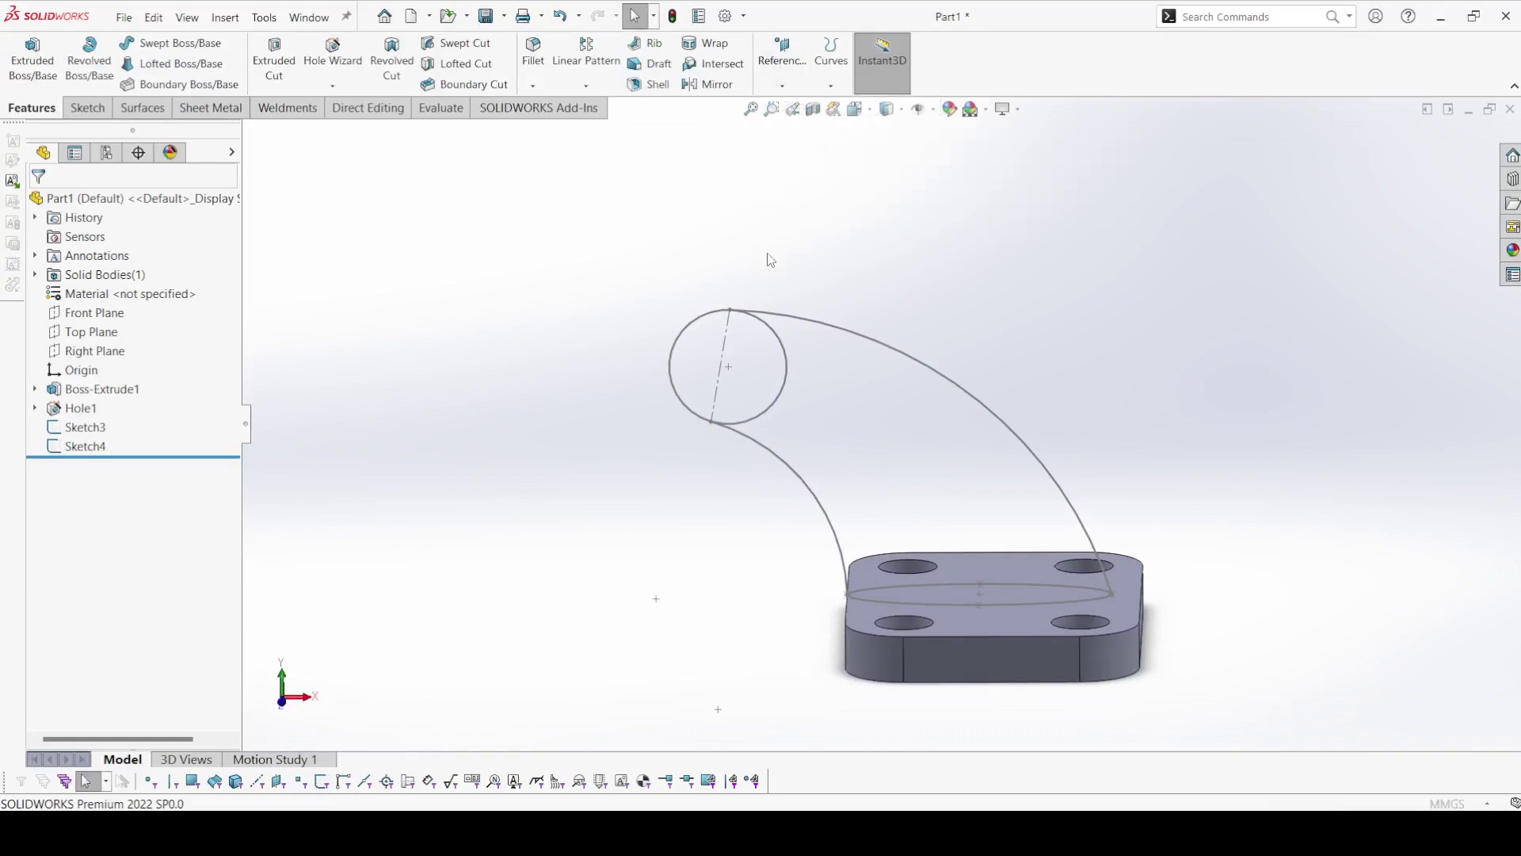
left_click(729, 343)
mouse_move(611, 342)
middle_mouse_down()
mouse_move(486, 417)
mouse_move(404, 407)
middle_mouse_up()
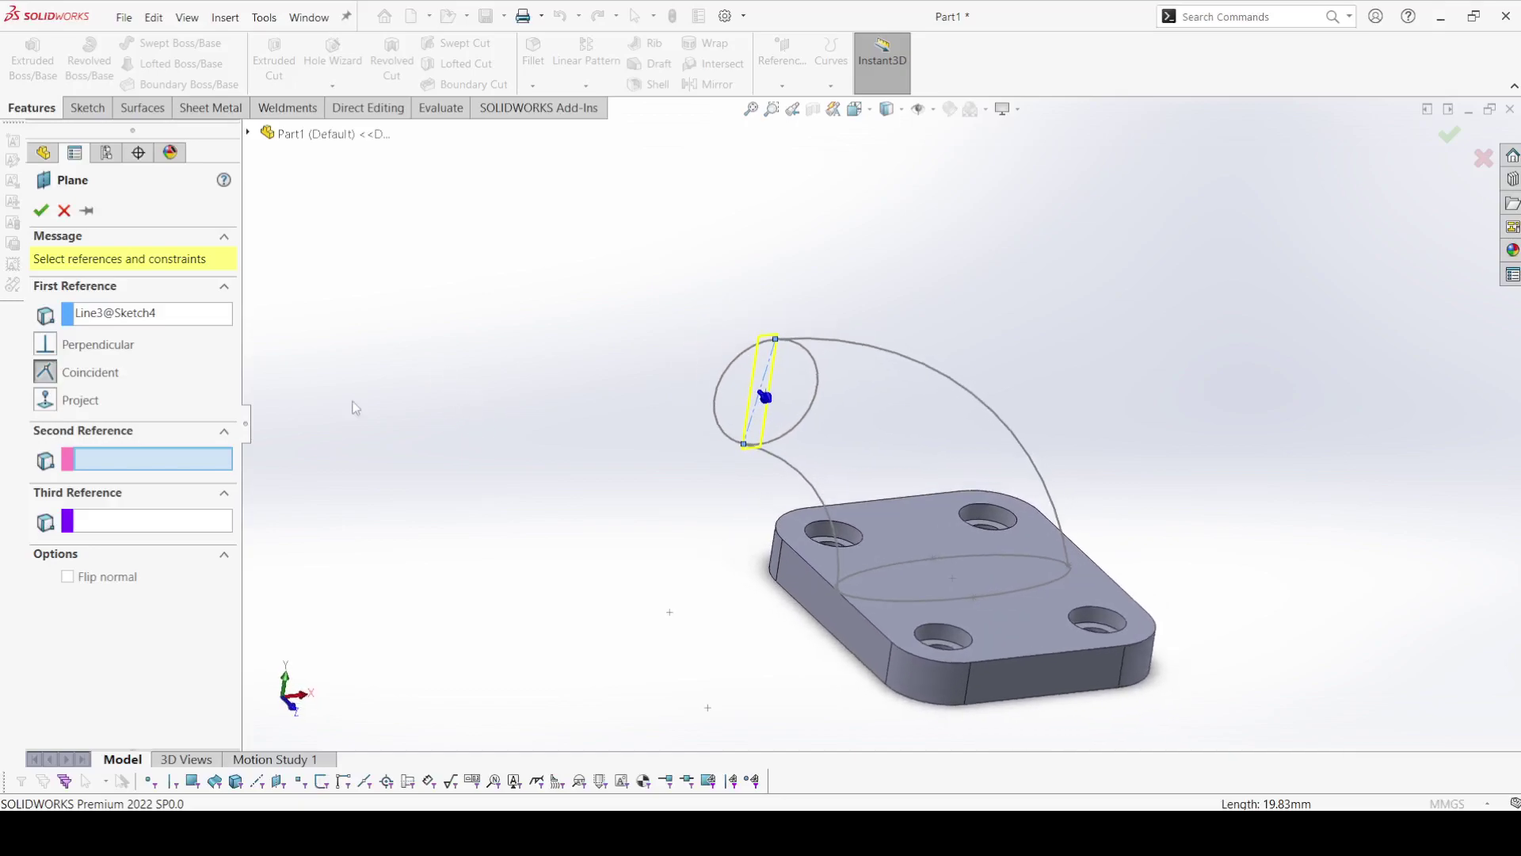
left_click(248, 134)
left_click(325, 248)
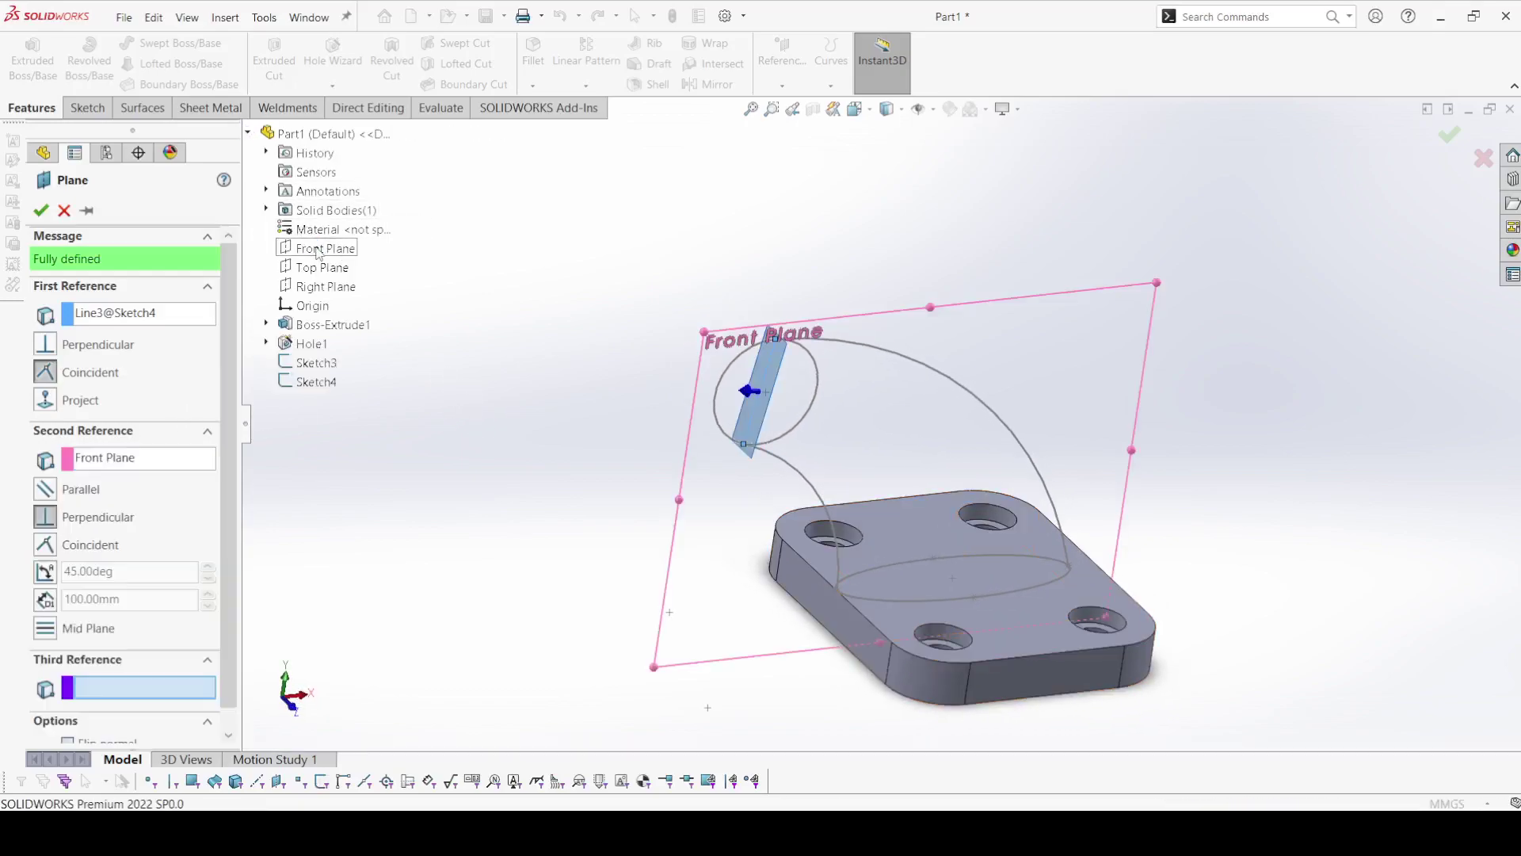
left_click(42, 209)
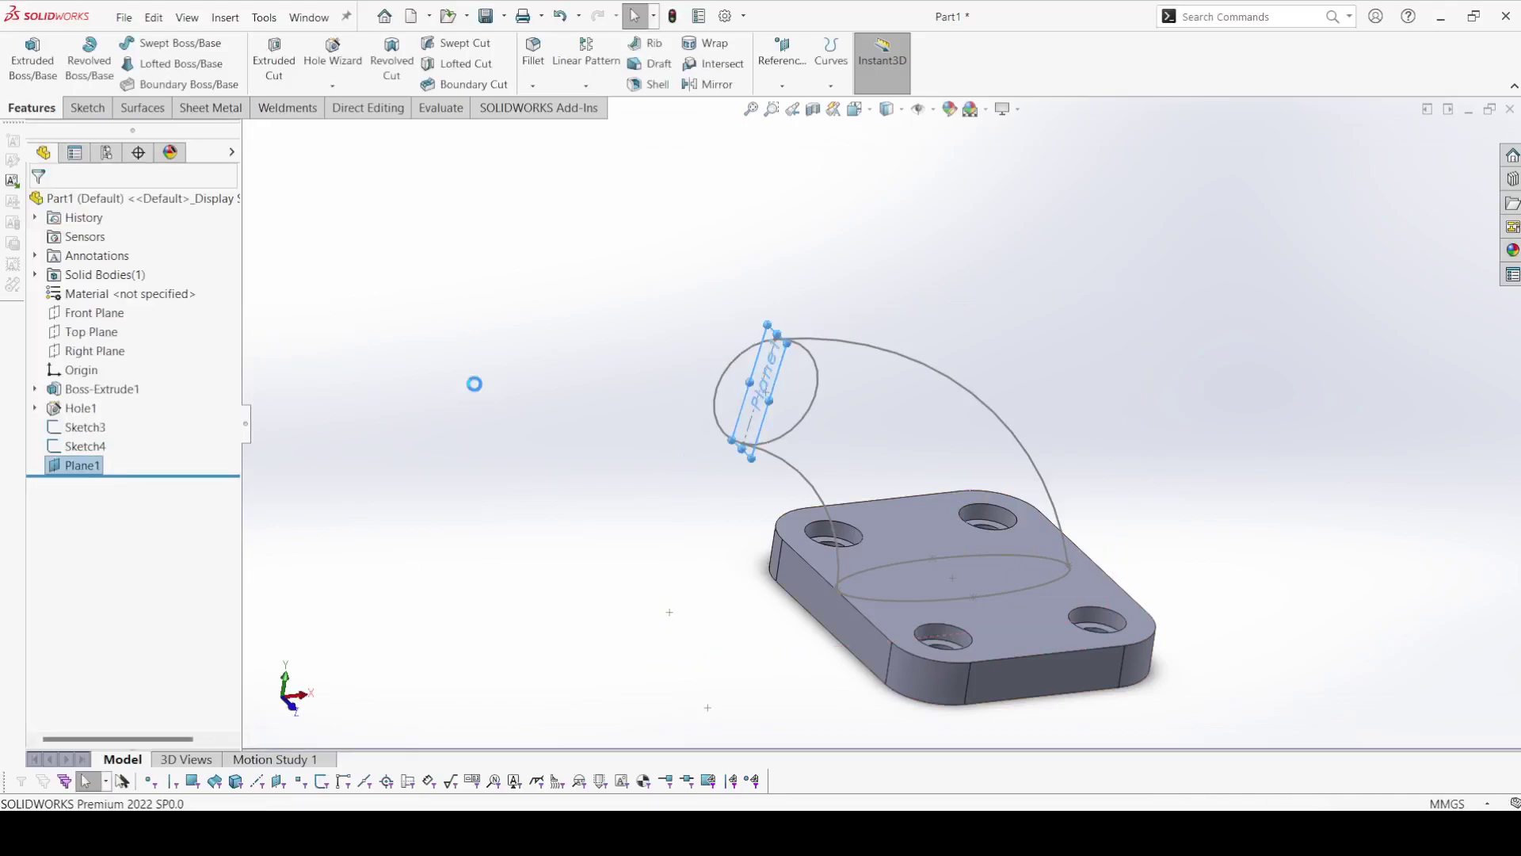
Step: Sketch an ellipse on Plane1, centred on the centerline and reaching its end, with radii of about 9.9 and 1.6 mm, and exit the sketch
mouse_move(483, 393)
middle_mouse_down()
mouse_move(516, 414)
mouse_move(491, 396)
middle_mouse_up()
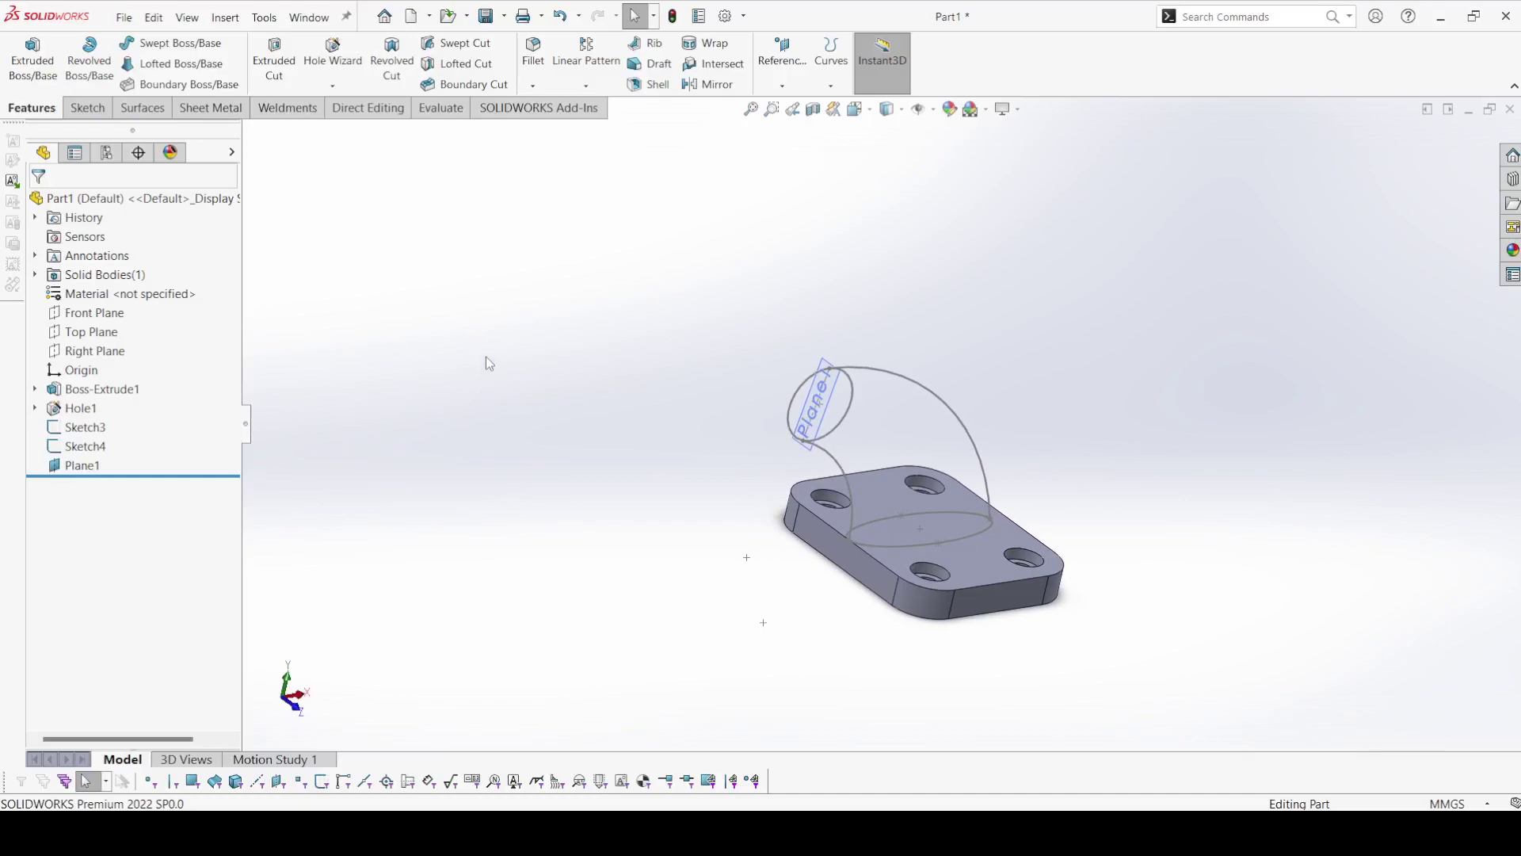
left_click(838, 401)
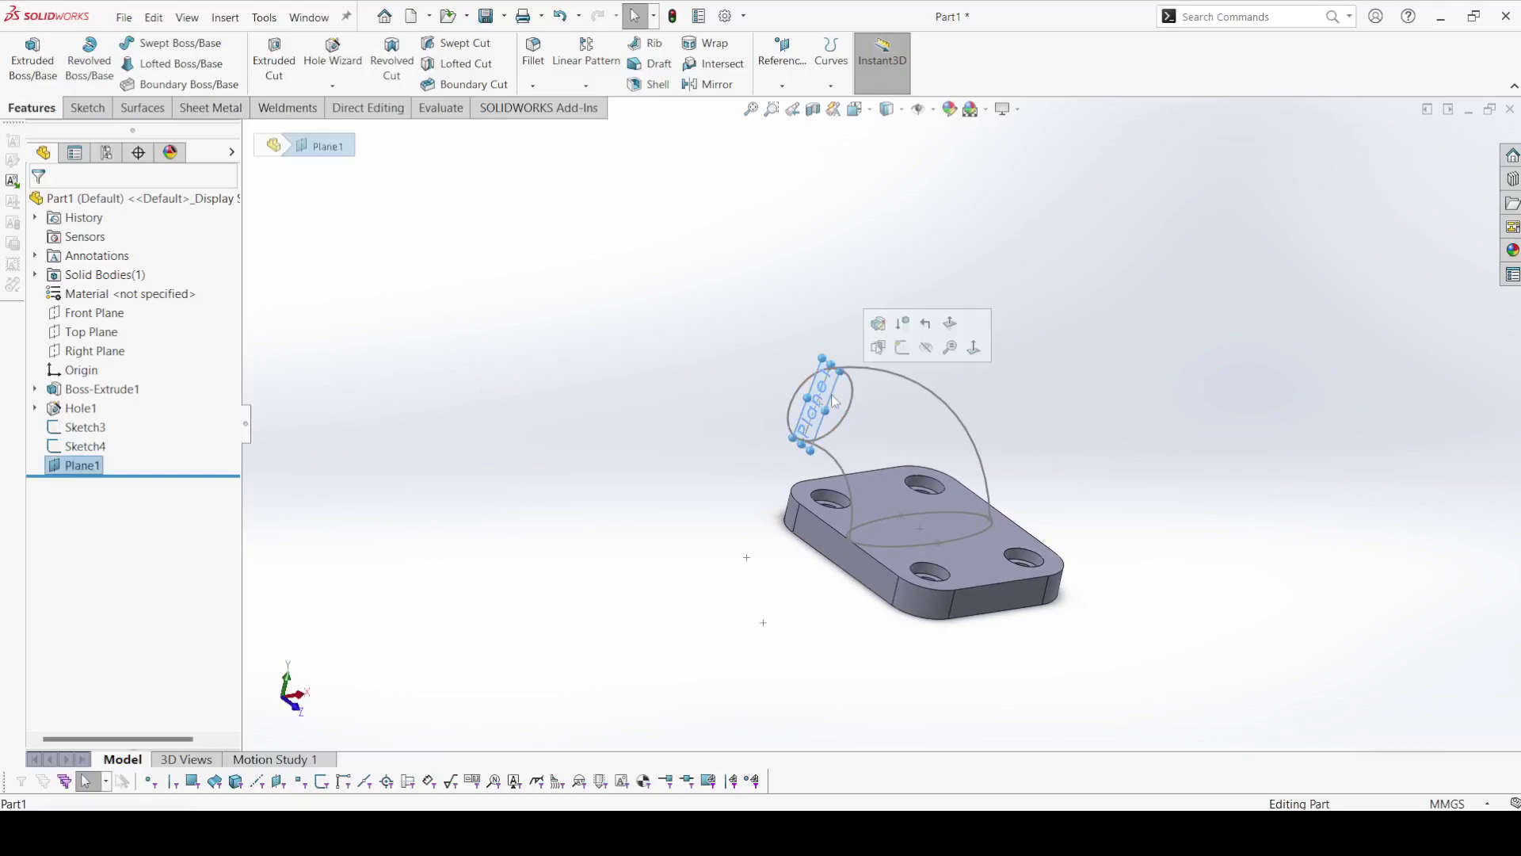
left_click(902, 347)
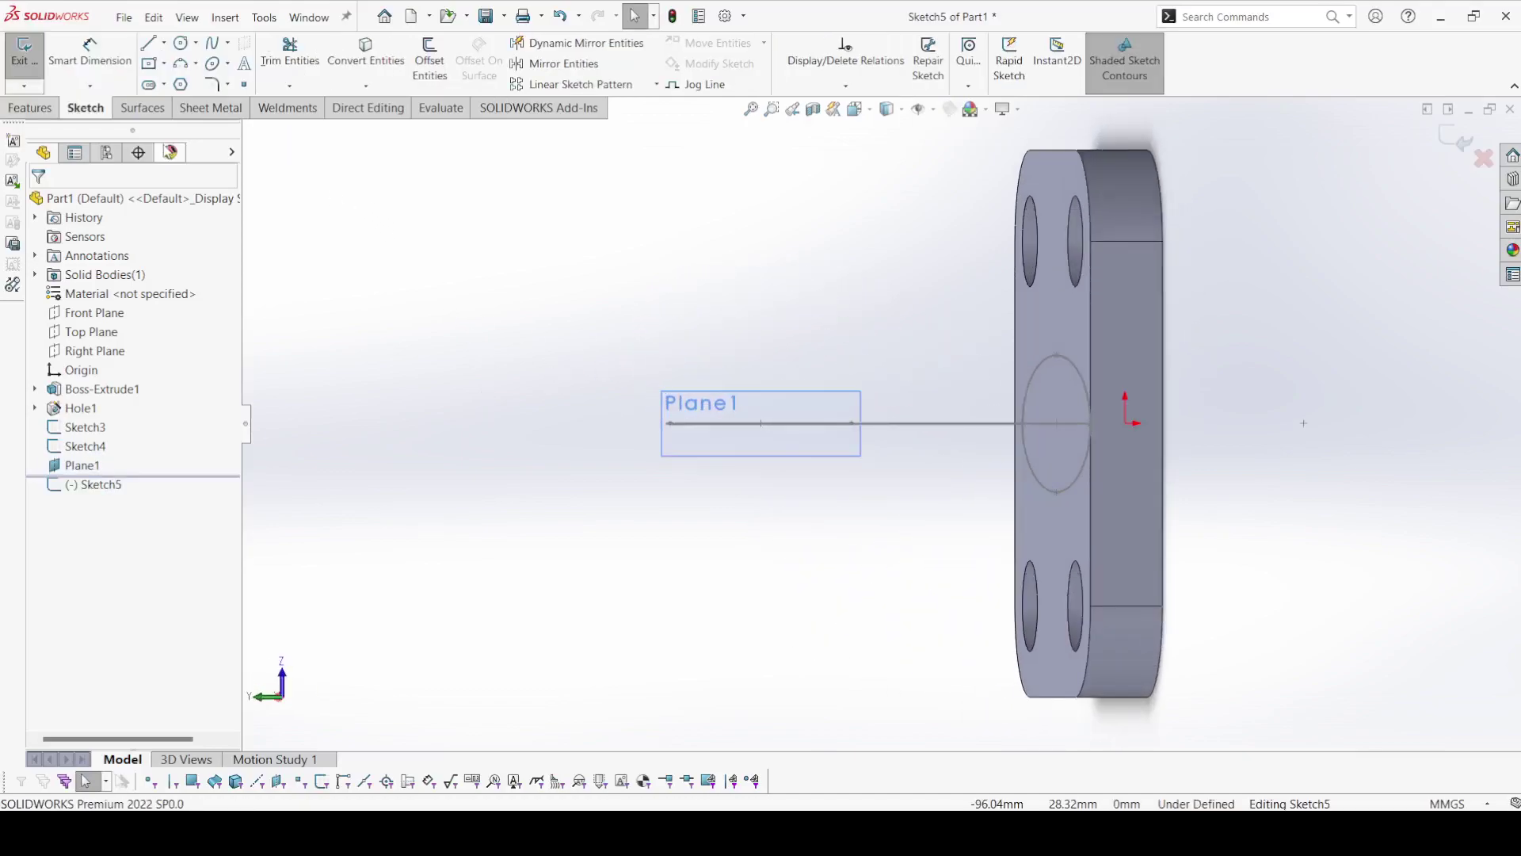
left_click(214, 65)
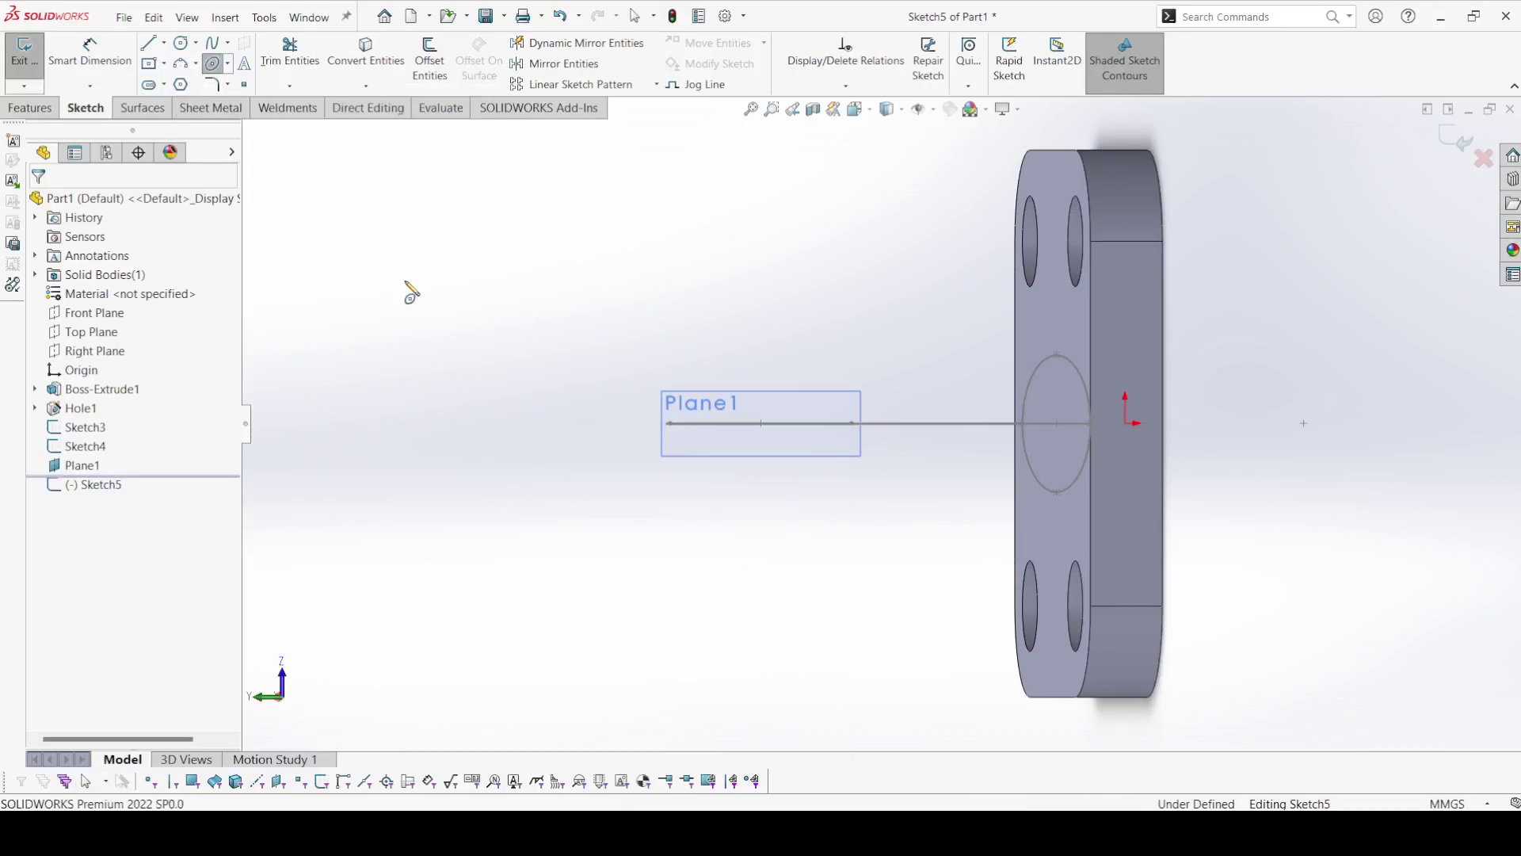
scroll(772, 432, "down", 3)
middle_click_drag(766, 424, 768, 473)
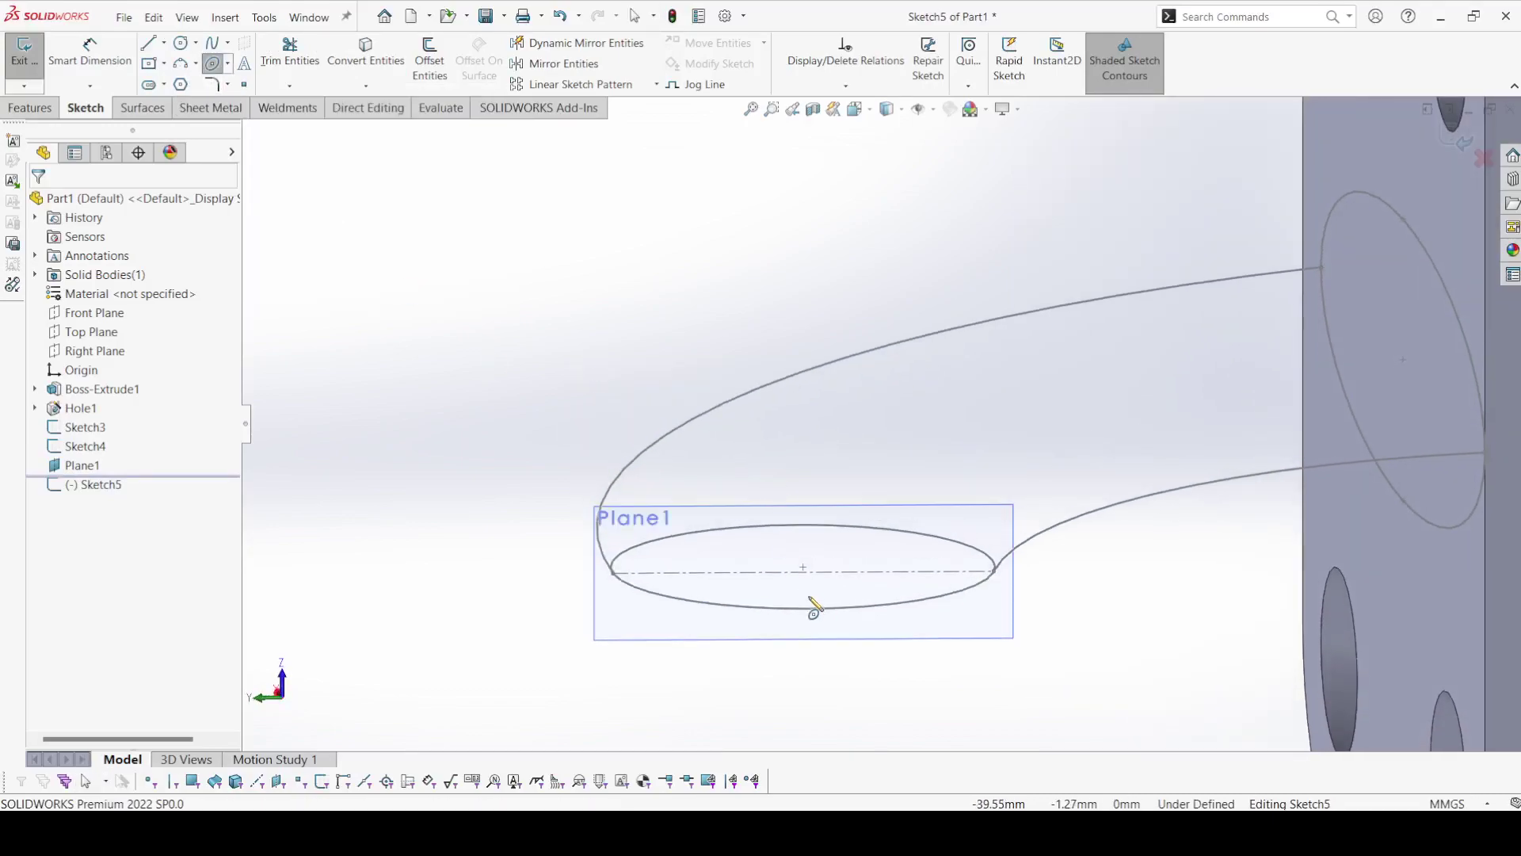
left_click(803, 570)
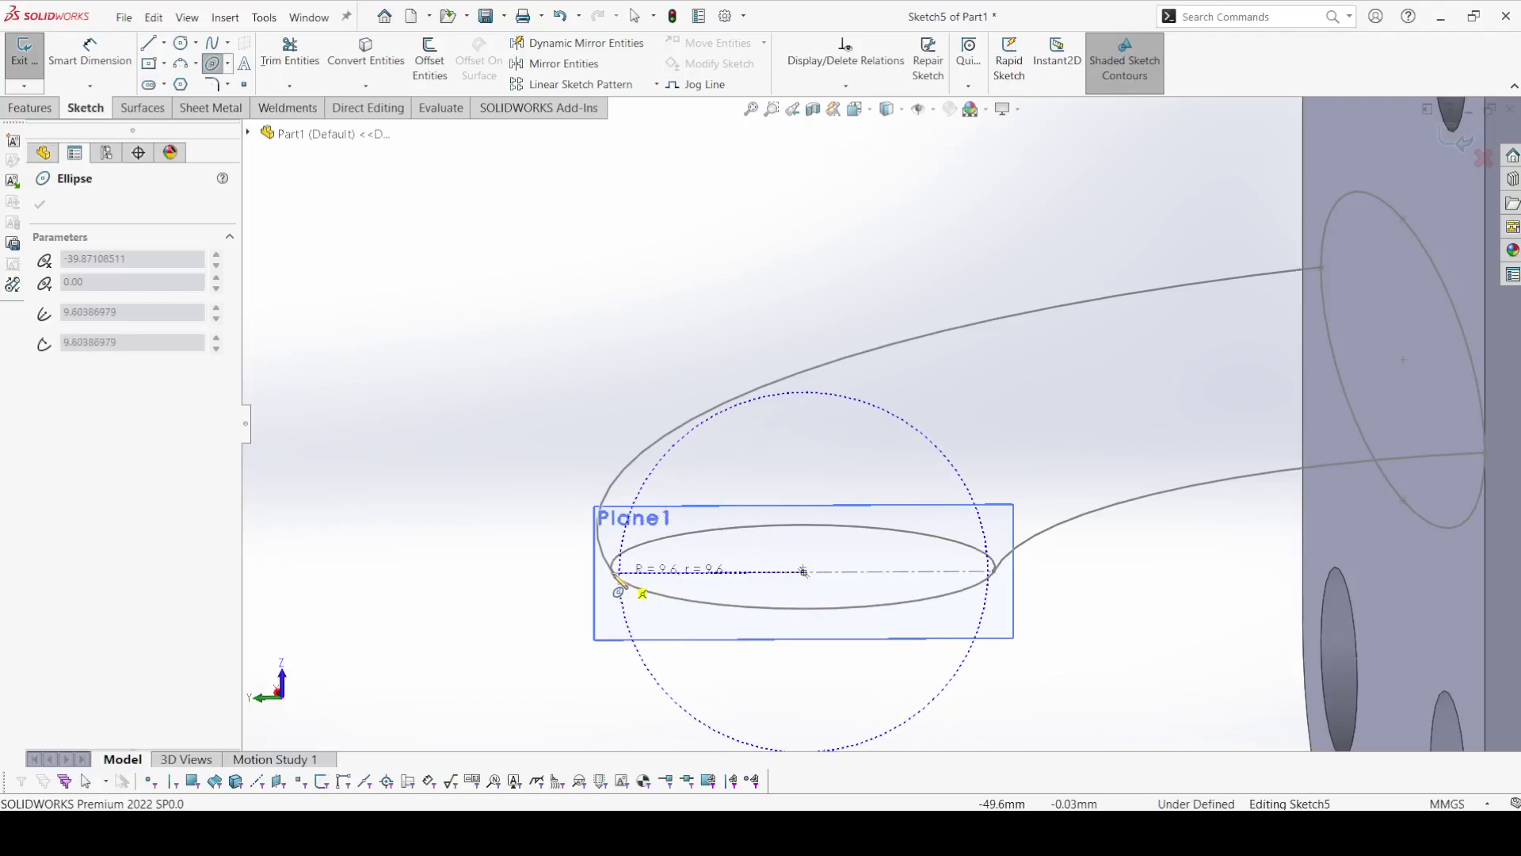
left_click(615, 572)
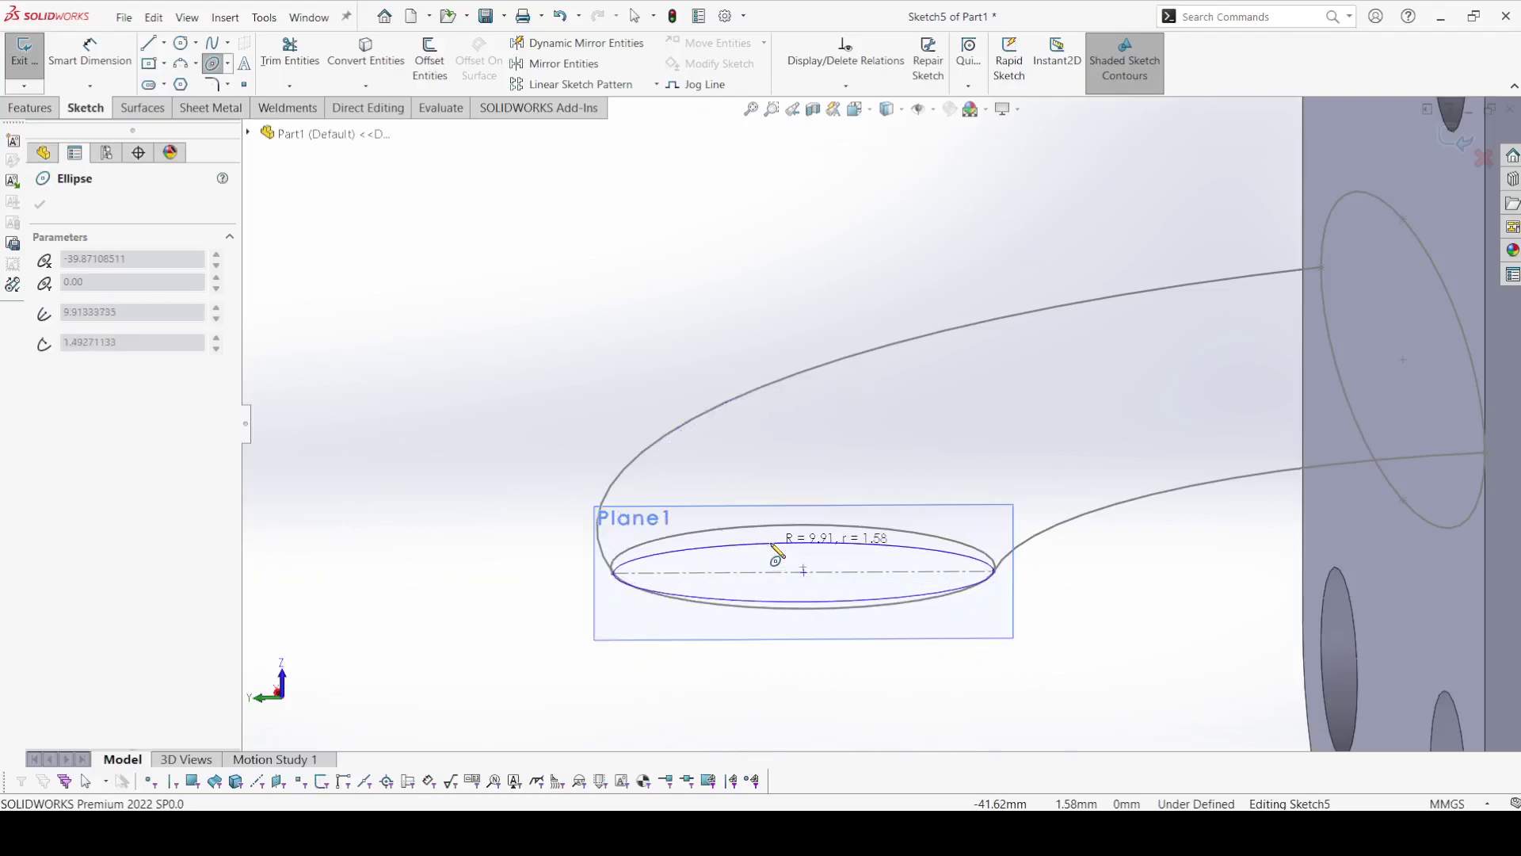
left_click(799, 542)
right_click(802, 553)
left_click(816, 554)
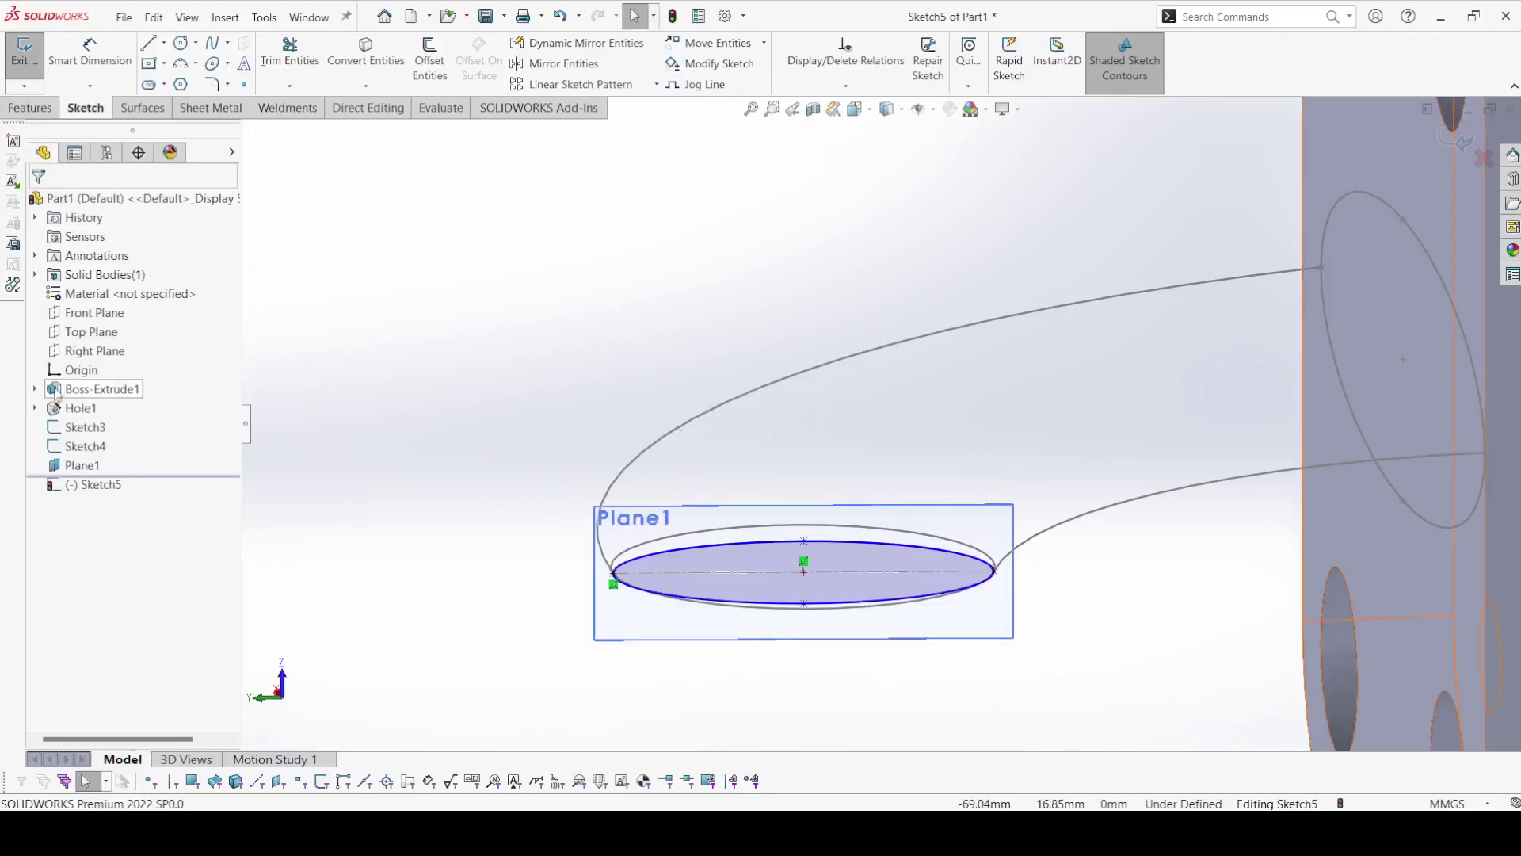
left_click(86, 468)
left_click(100, 423)
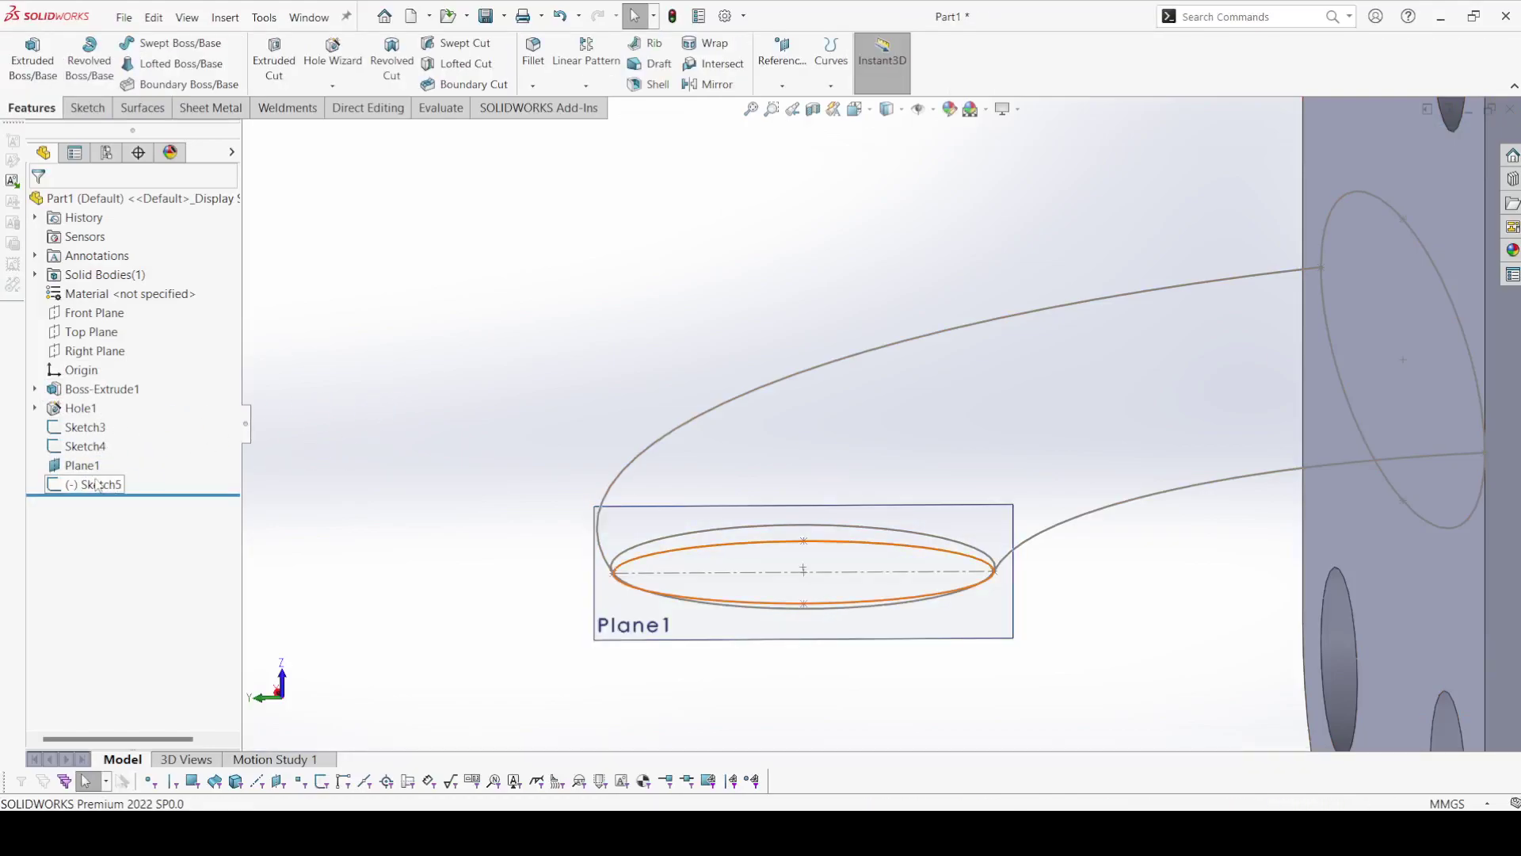
Step: Reopen the ellipse sketch on Plane1, dimension the ellipse's short axis as 15 mm, and exit the sketch
left_click(73, 469)
left_click(120, 442)
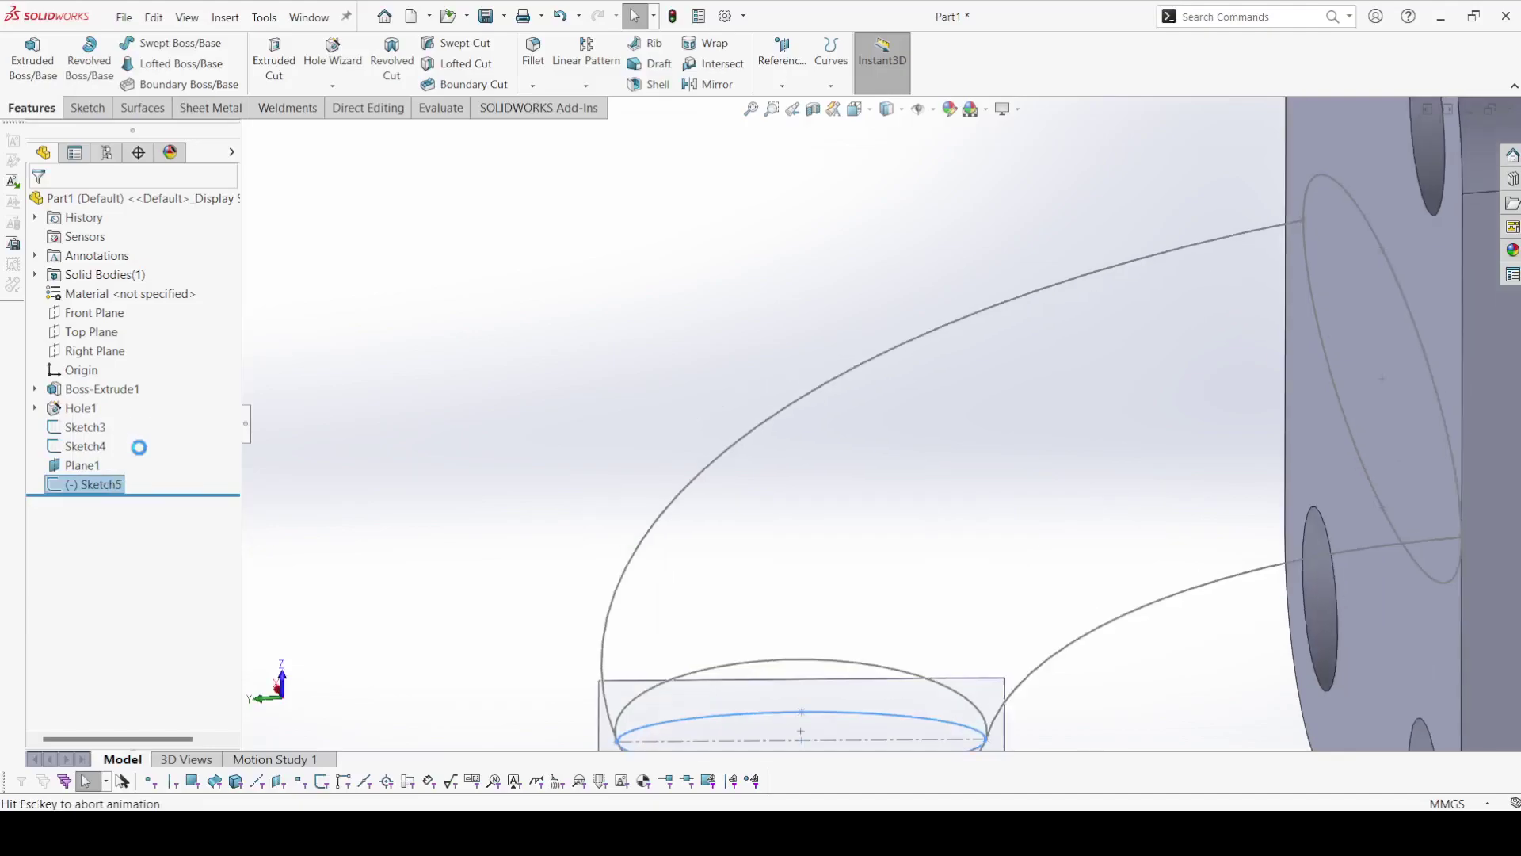
scroll(886, 428, "down", 4)
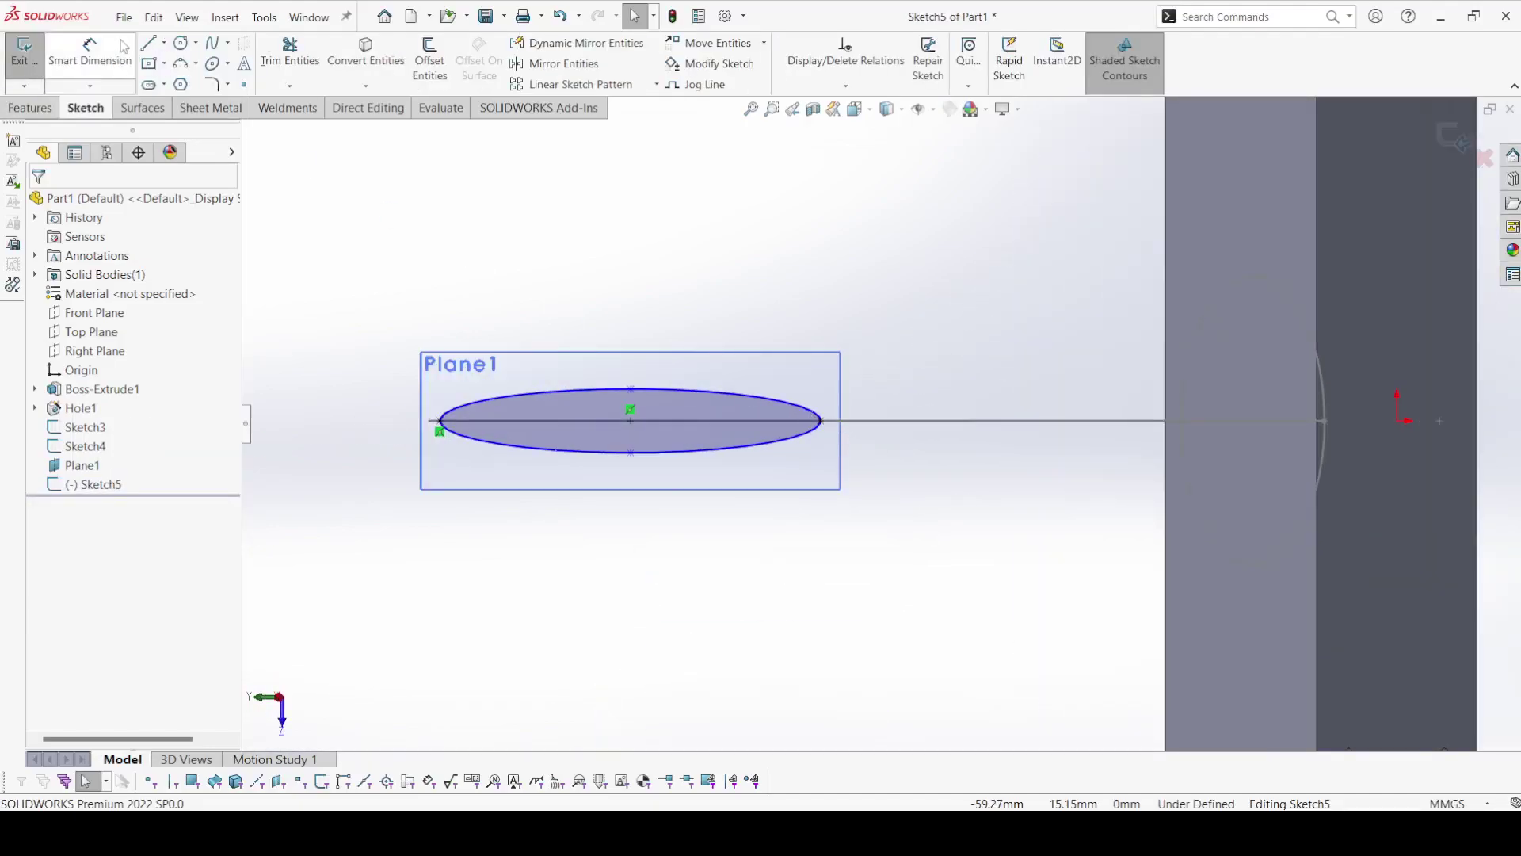
left_click(102, 52)
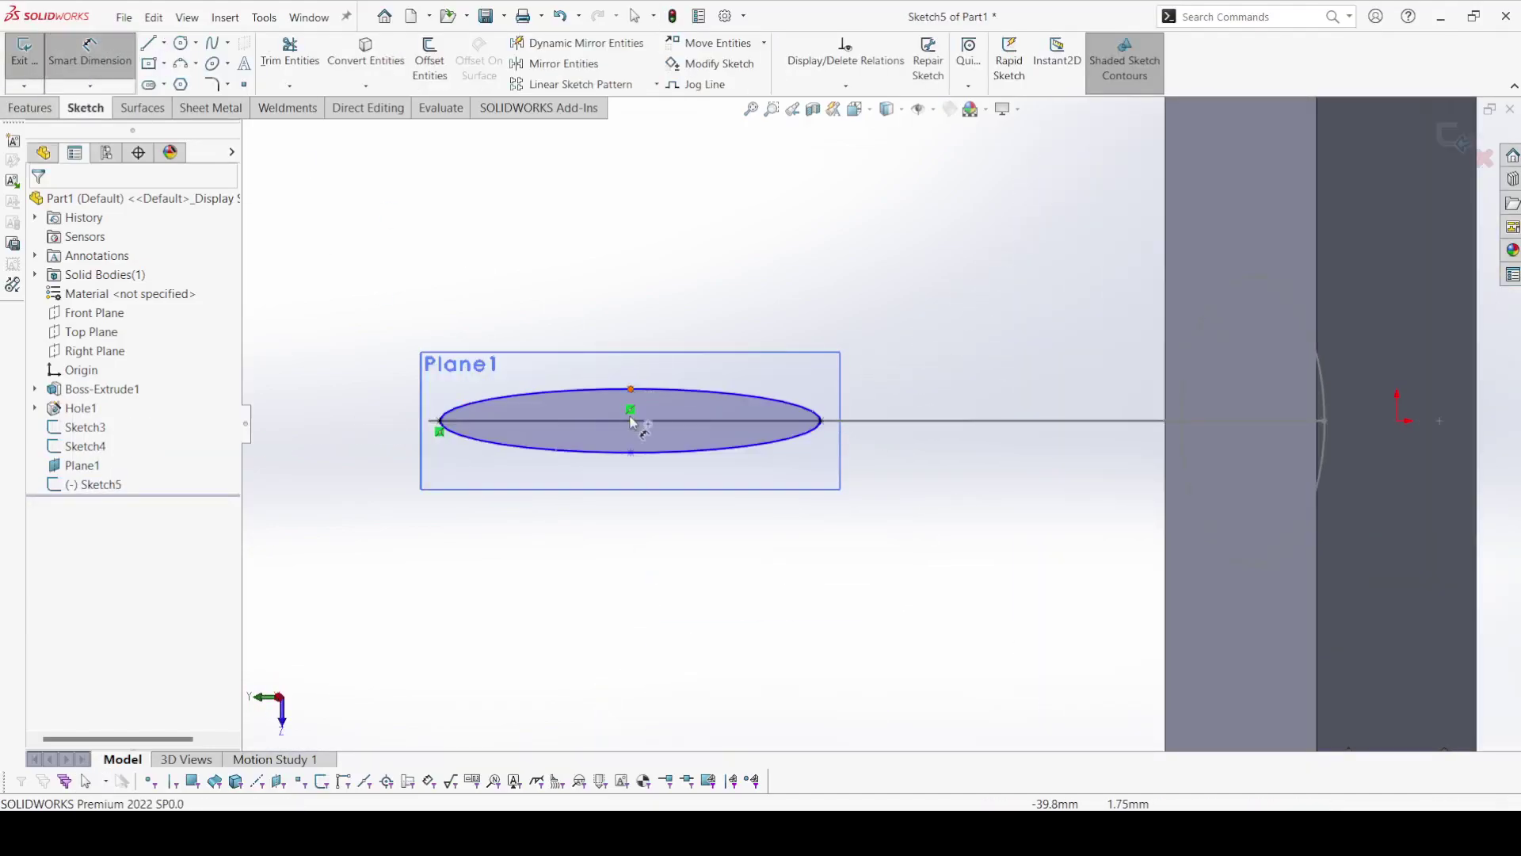
left_click(631, 390)
left_click(631, 453)
left_click(390, 425)
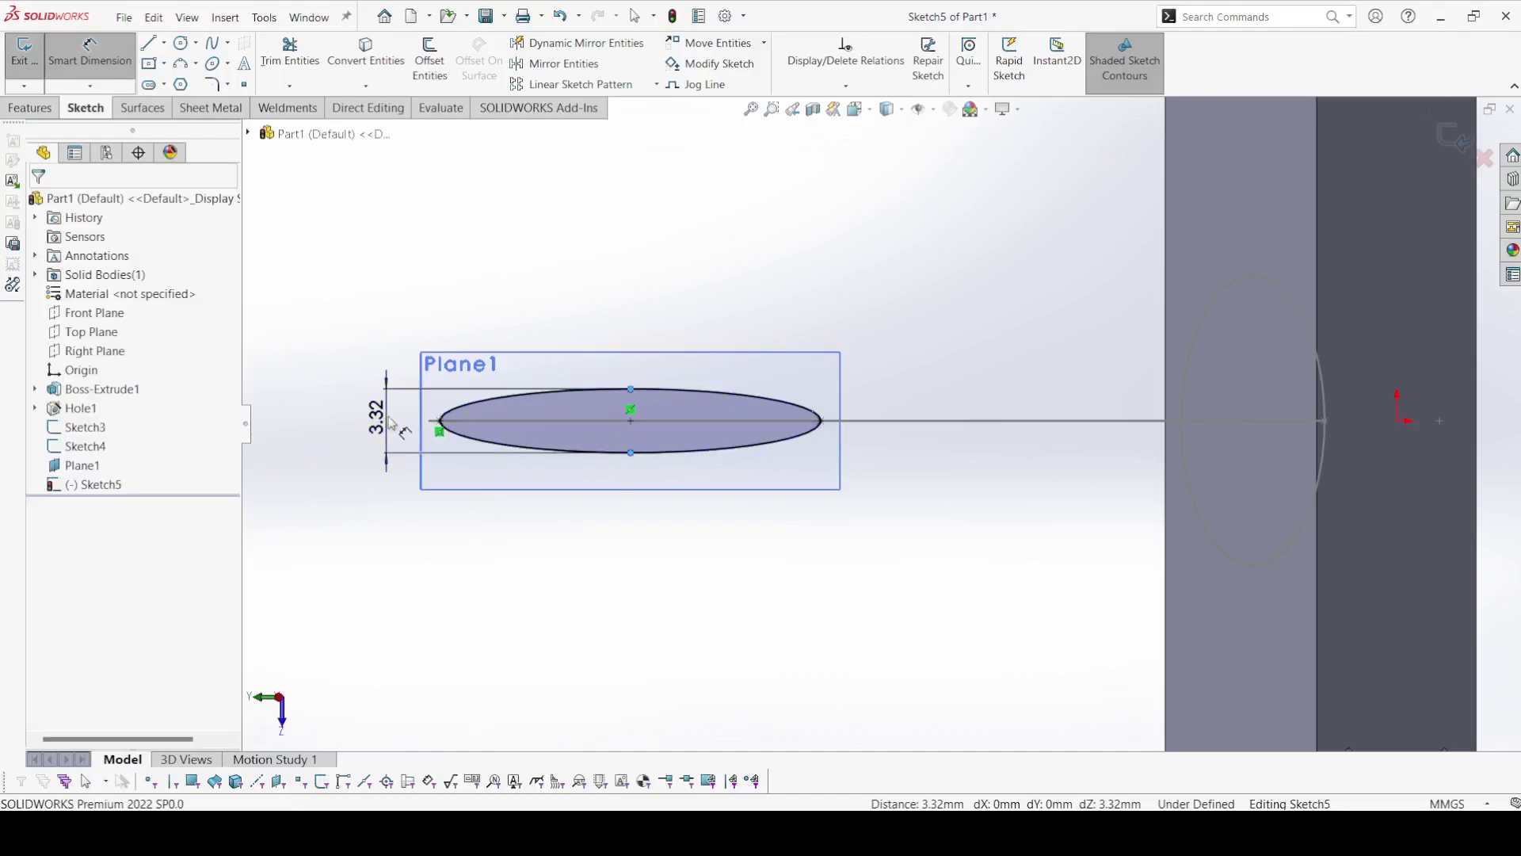
key("Return")
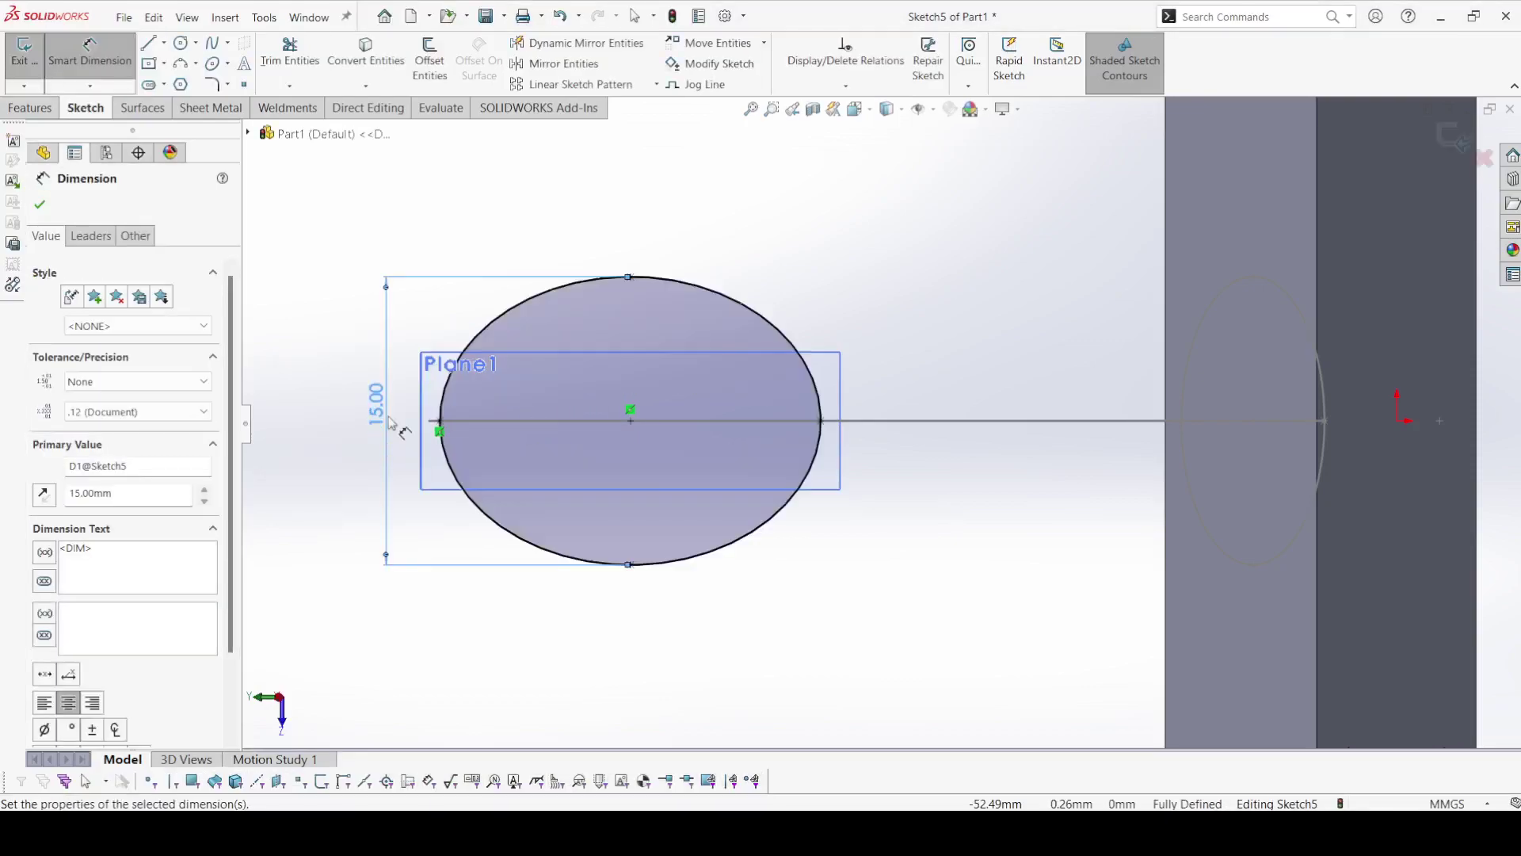
left_click(40, 206)
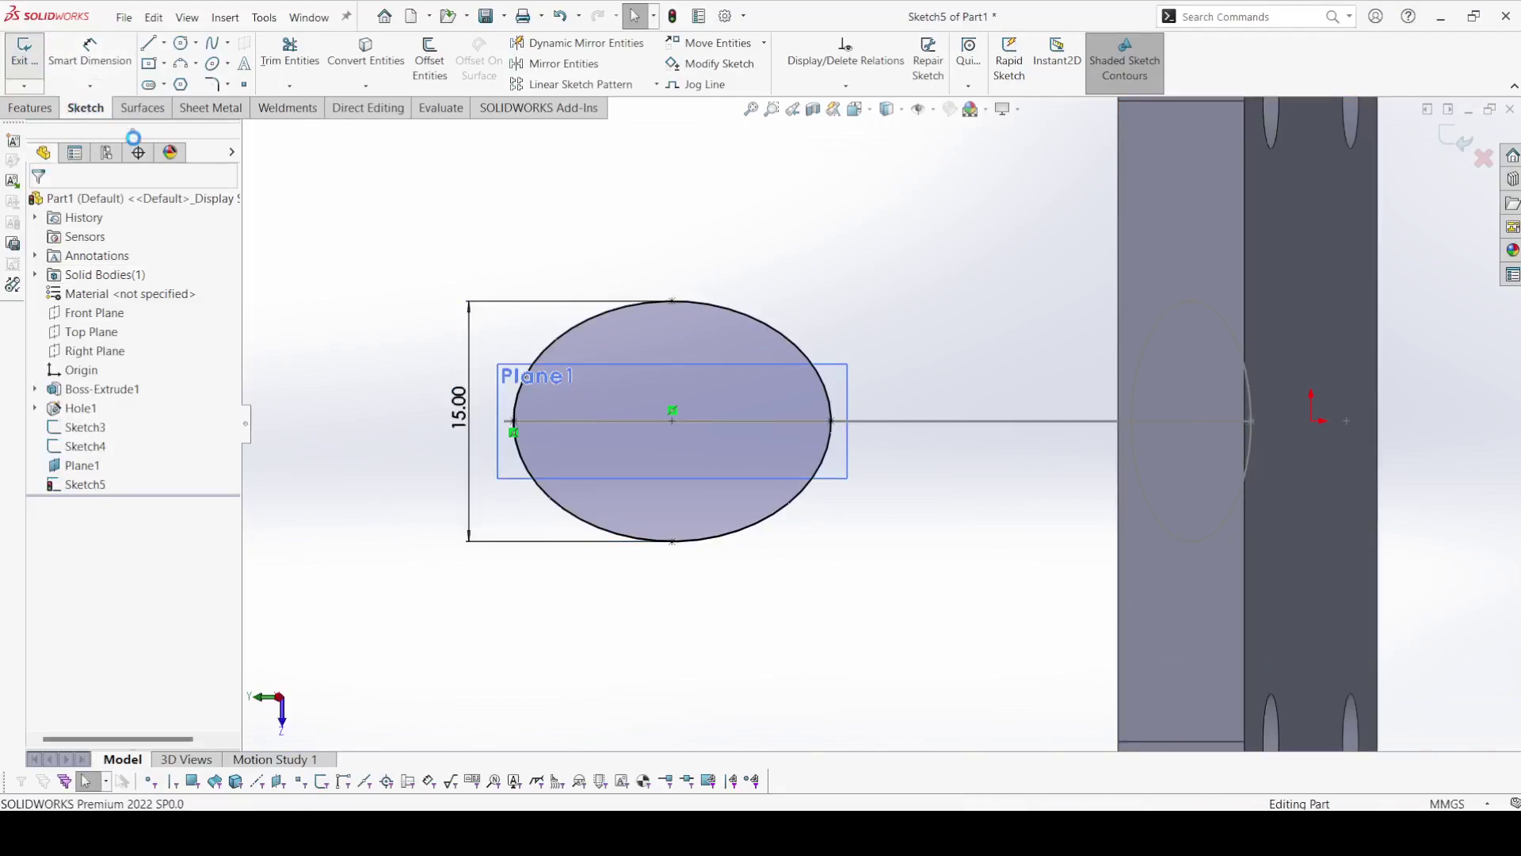
left_click(23, 49)
Step: Hide the reference plane Plane1
middle_click_drag(600, 332, 610, 618)
left_click(83, 465)
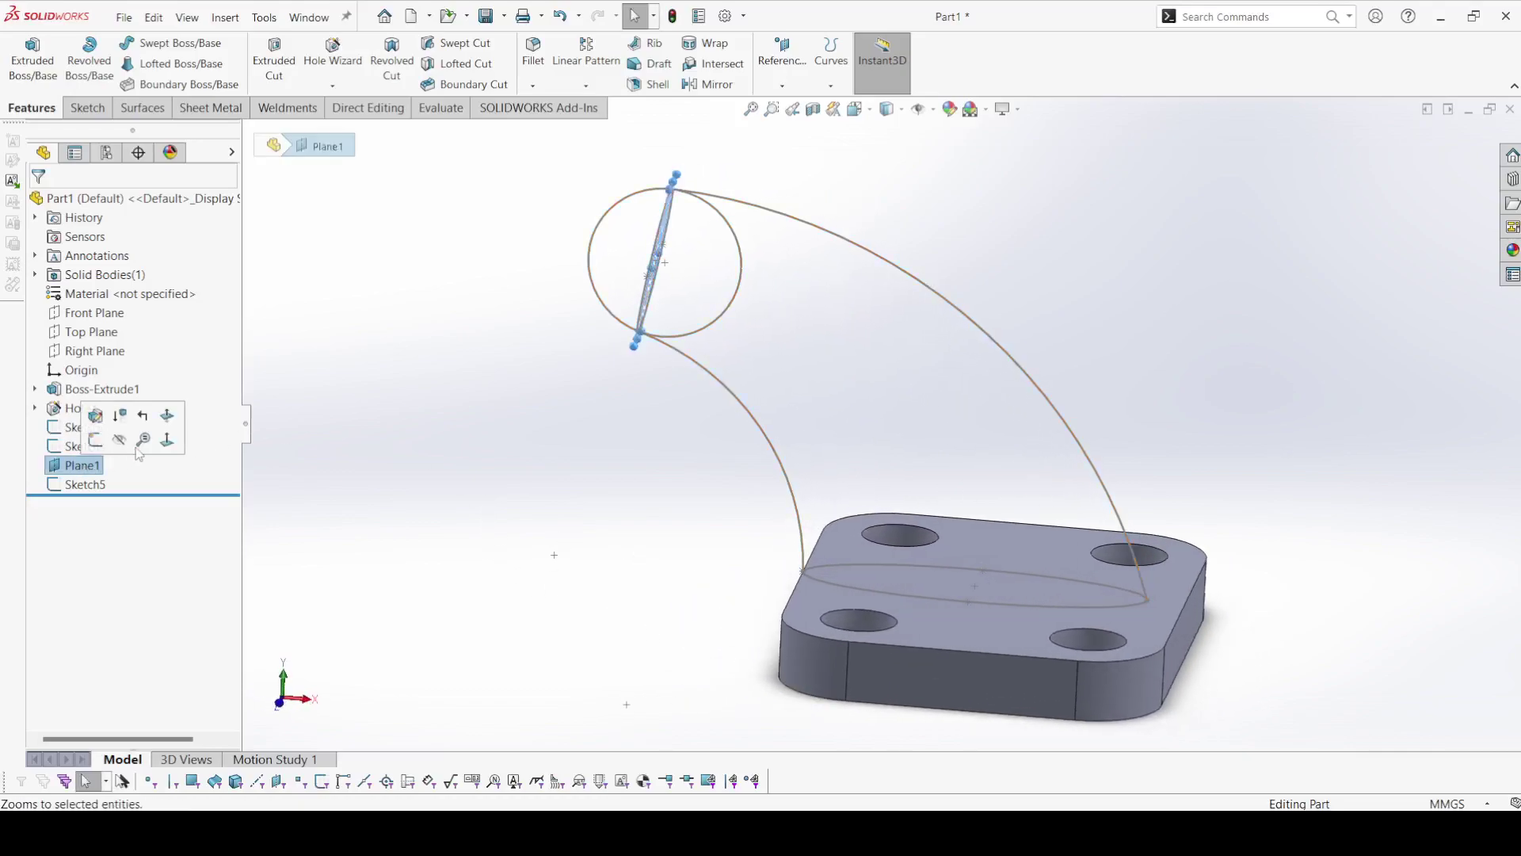
left_click(127, 440)
mouse_move(457, 426)
middle_mouse_down()
mouse_move(455, 489)
mouse_move(441, 445)
middle_mouse_up()
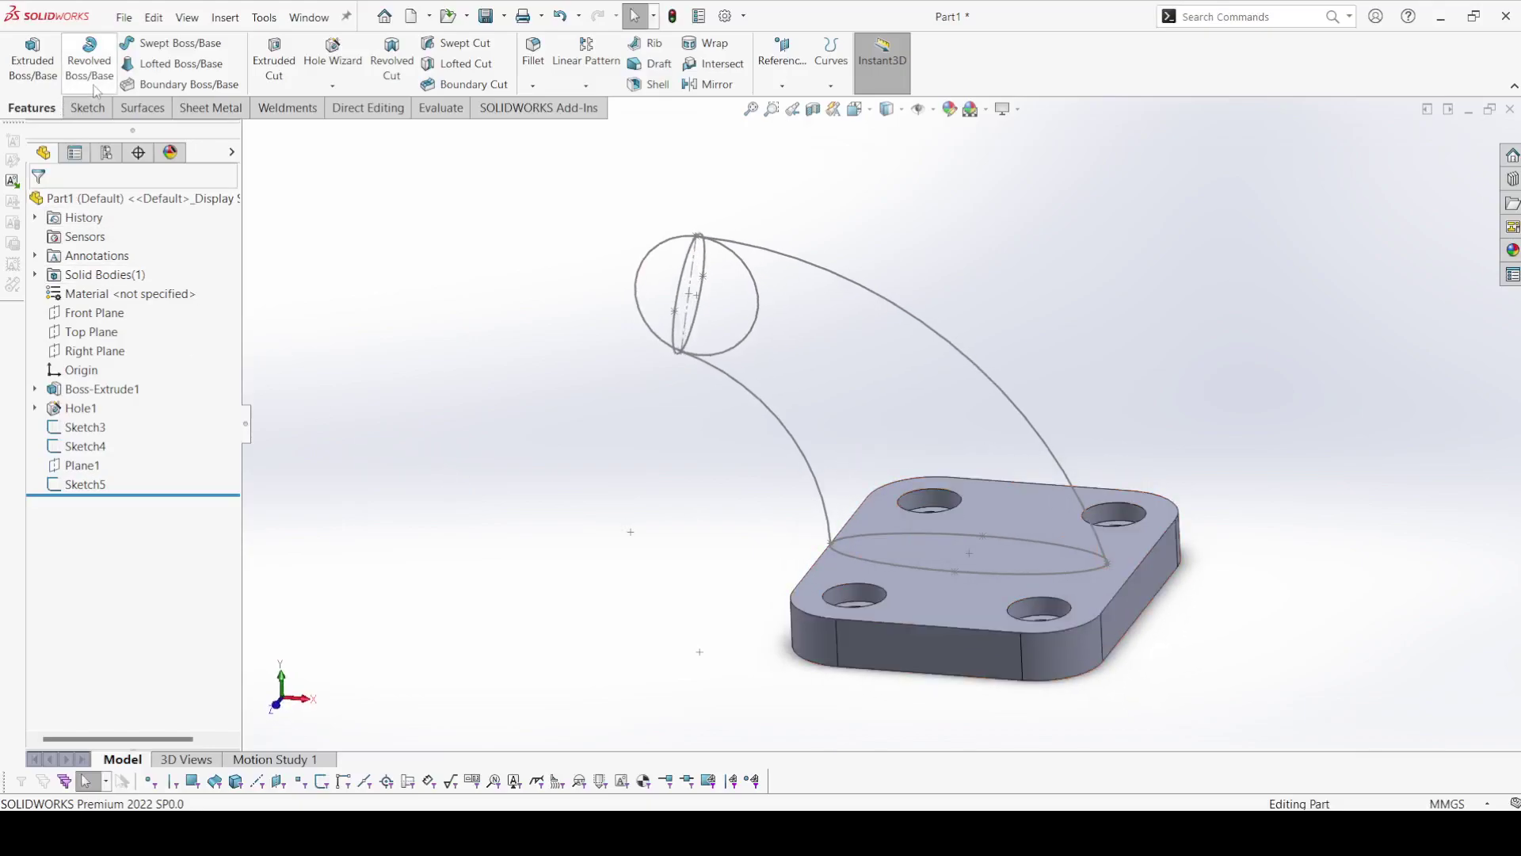
Step: Start a Lofted Boss/Base using the ellipse on the base plate and the ellipse on Plane1 as profiles
left_click(188, 65)
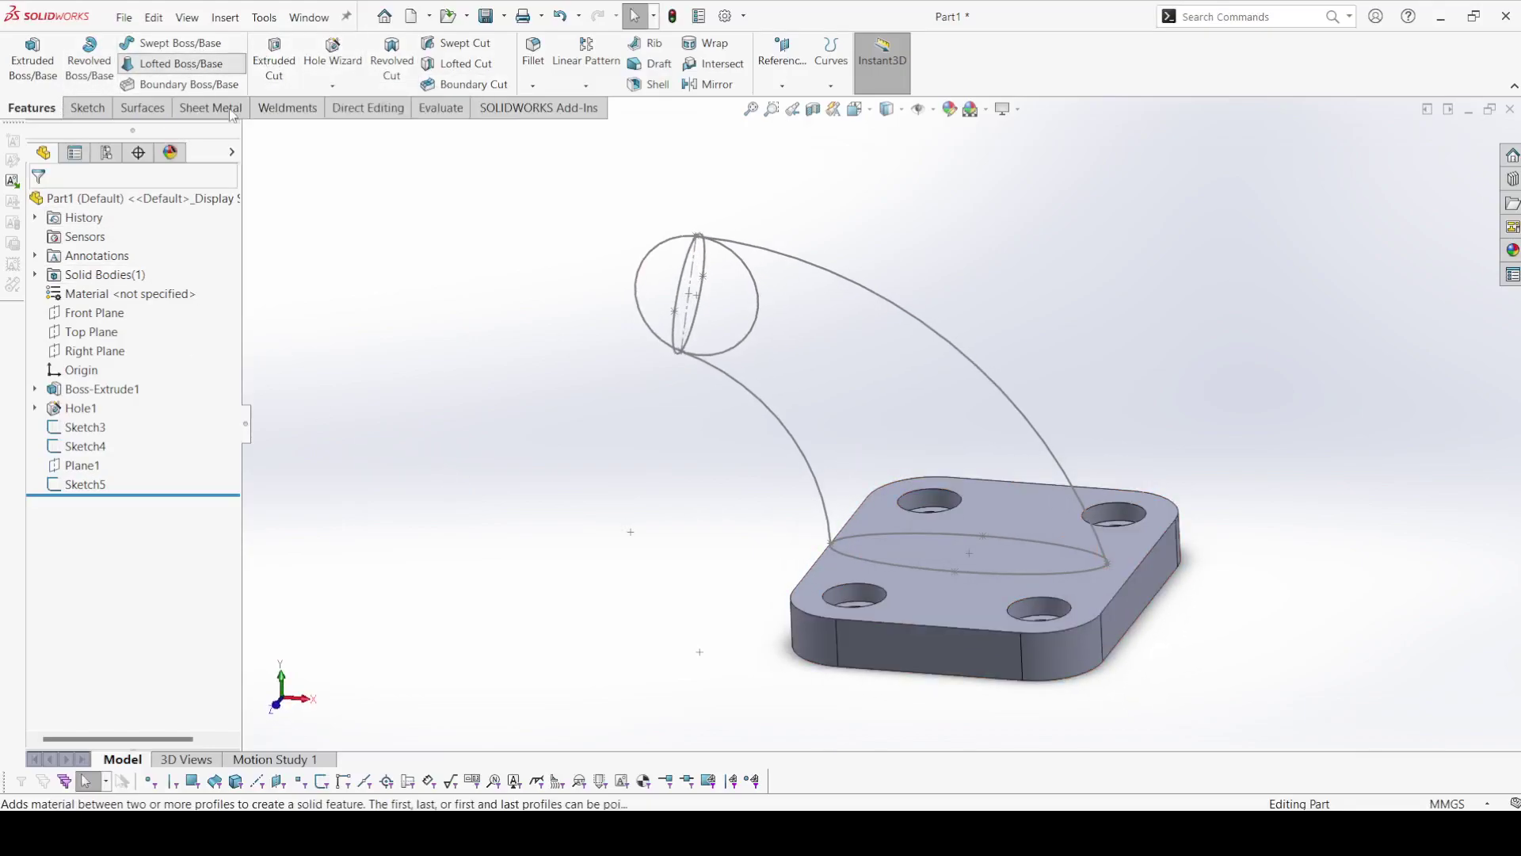
left_click(916, 568)
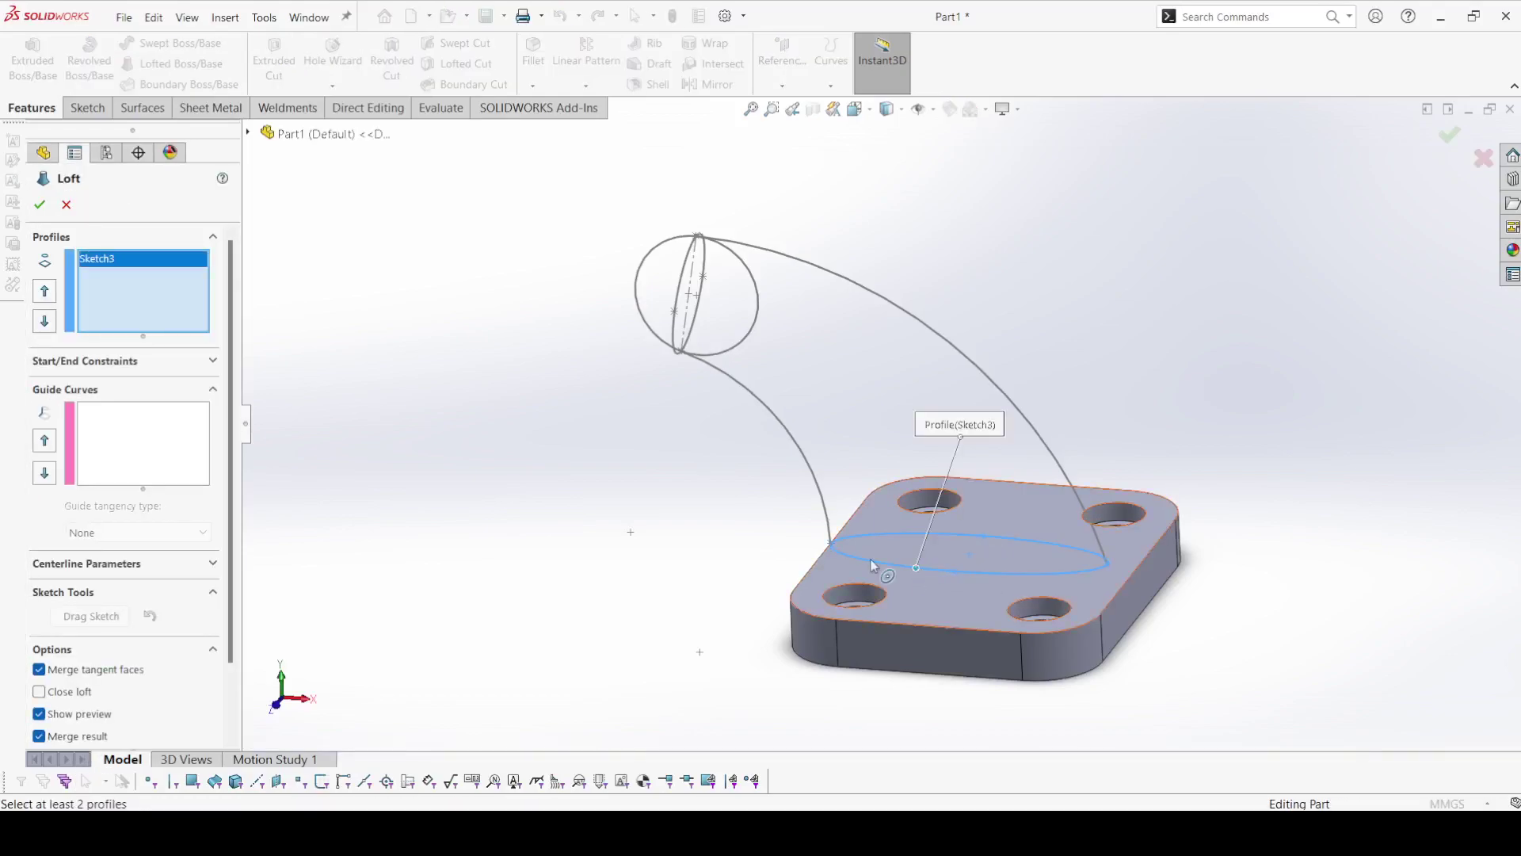
left_click(687, 274)
Step: Add the outer and inner arcs as open-loop guide curves and finish the loft of the curved arm
left_click(111, 440)
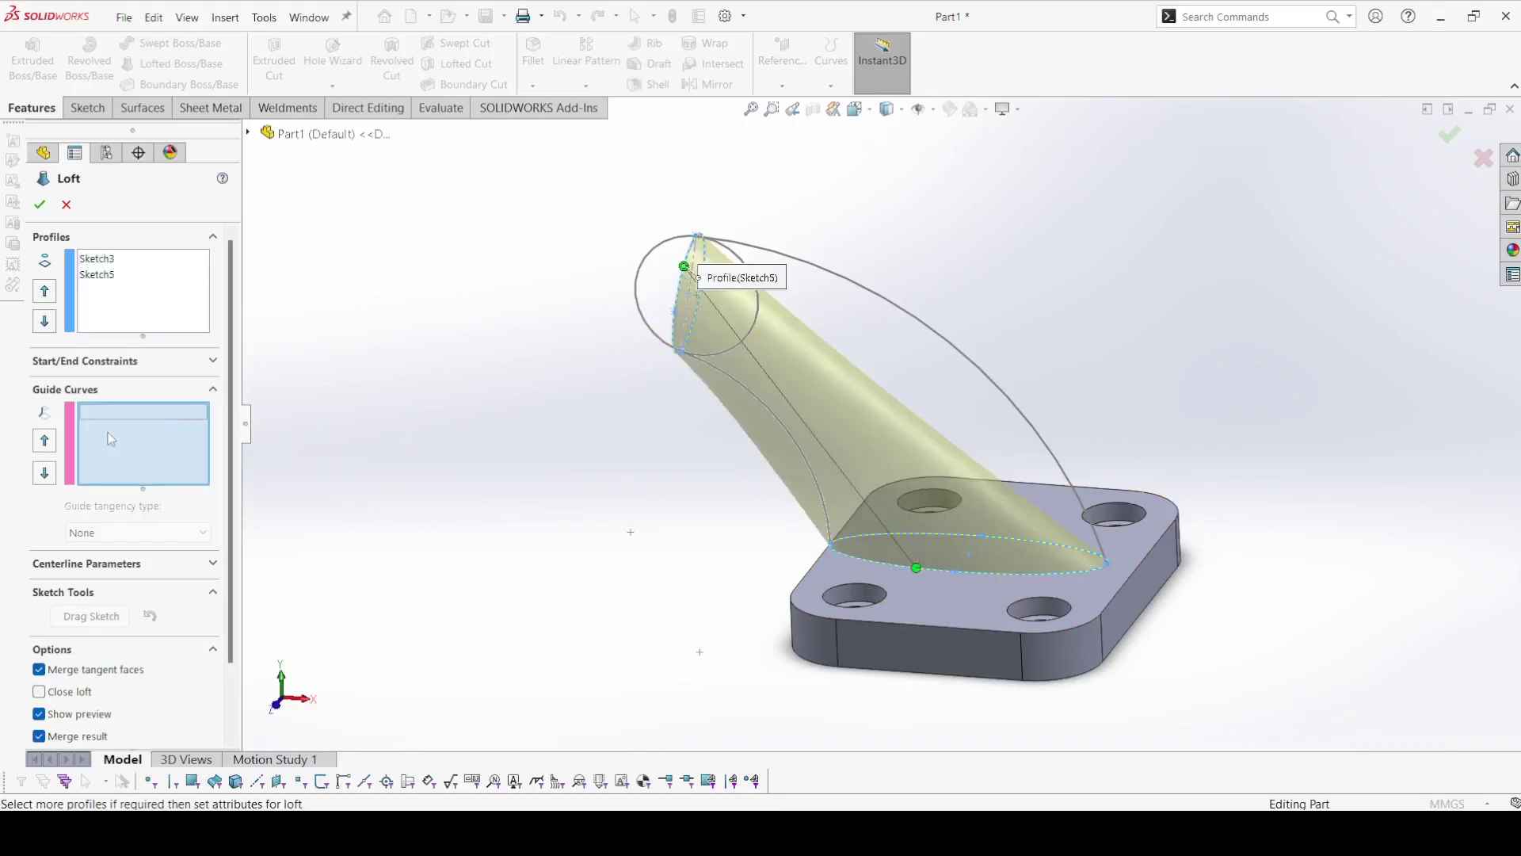
left_click(916, 325)
left_click(987, 273)
left_click(960, 245)
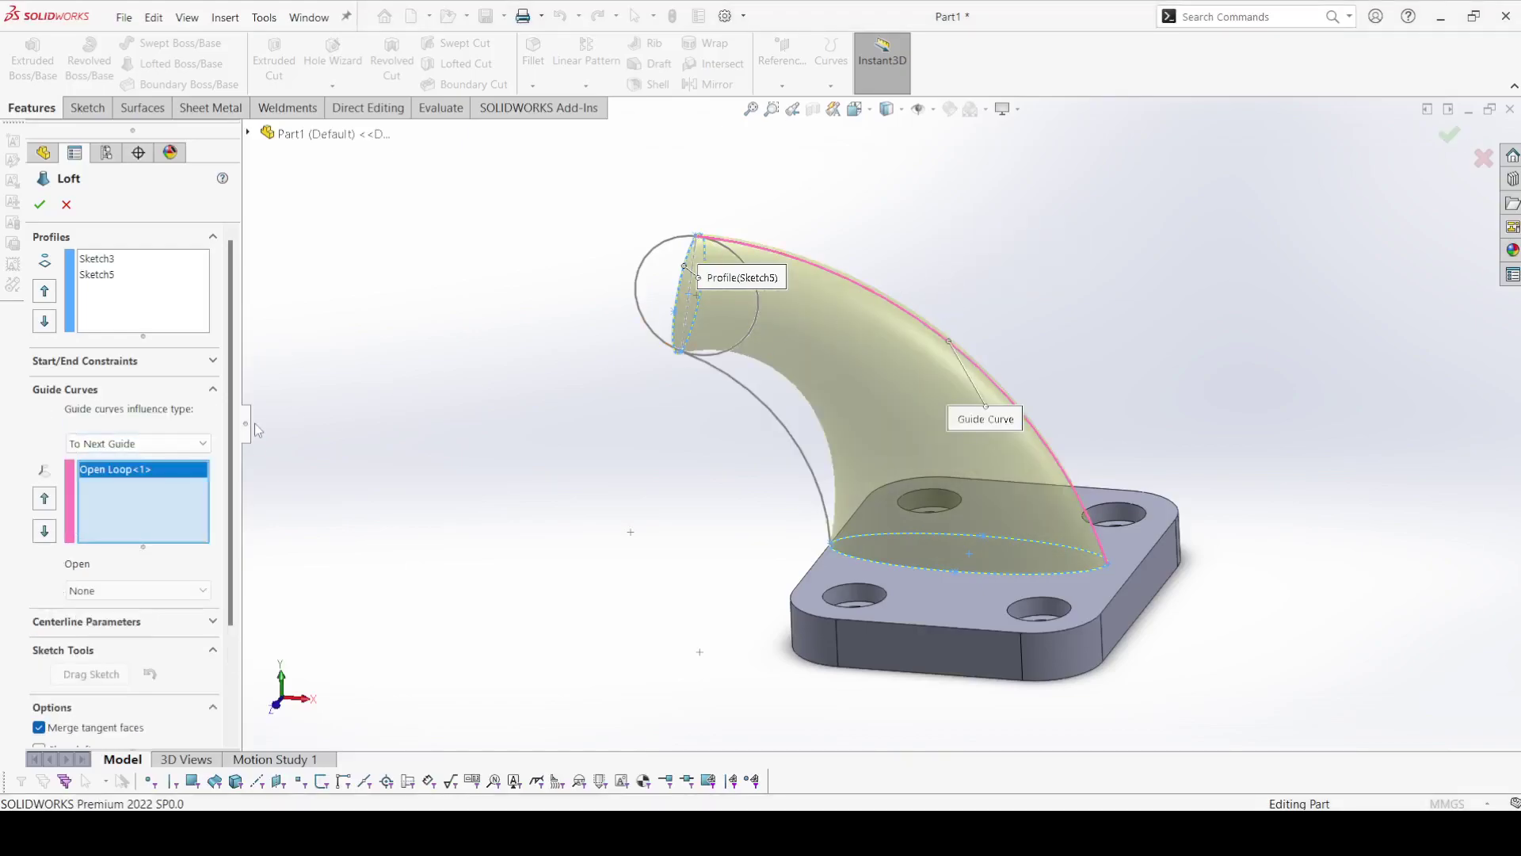
left_click(759, 403)
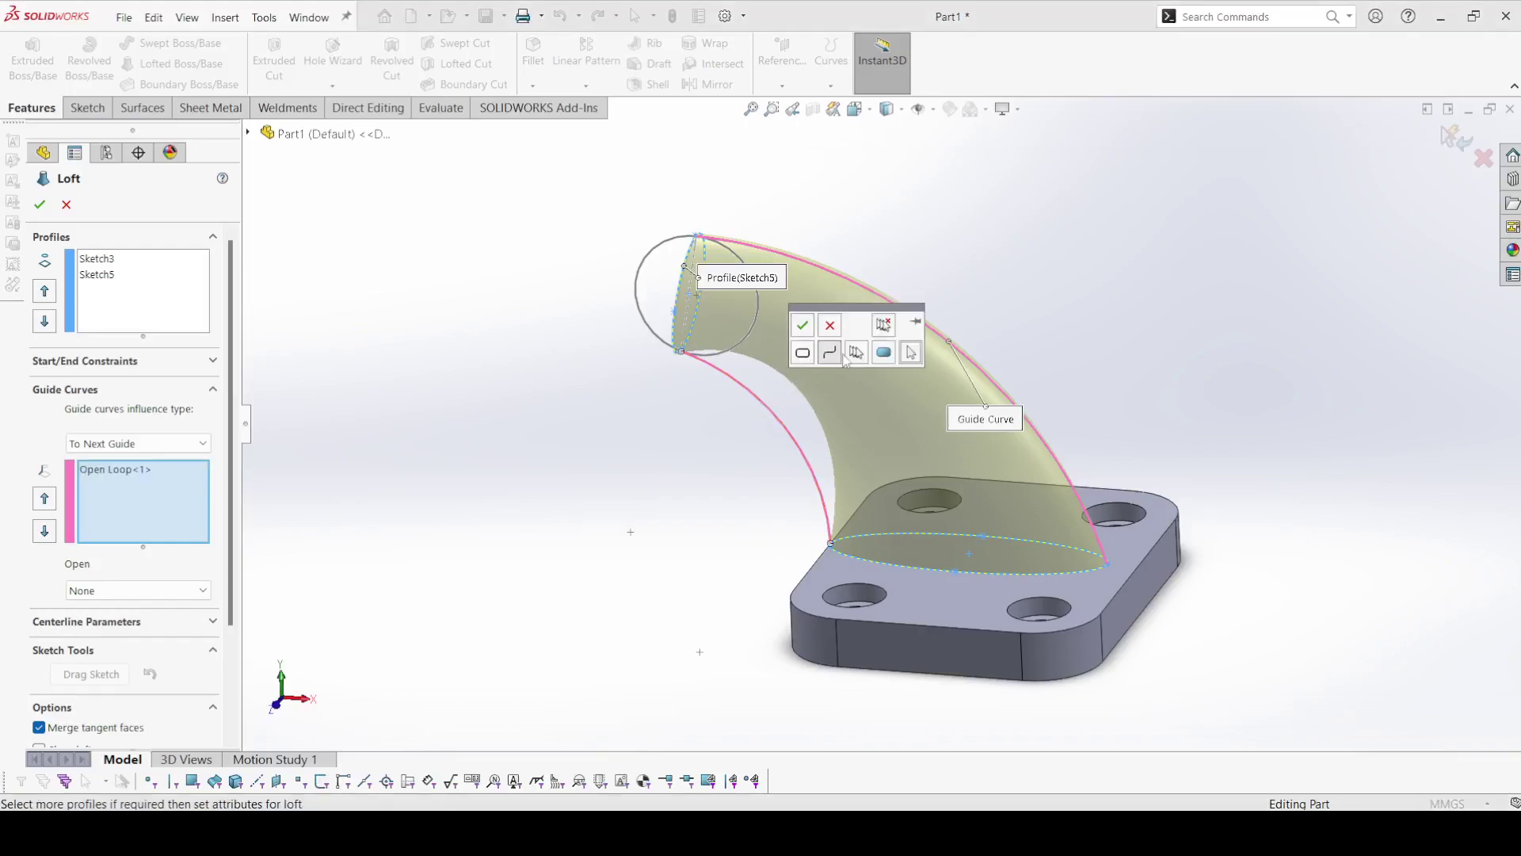
left_click(802, 325)
scroll(565, 430, "up", 1)
mouse_move(564, 431)
middle_mouse_down()
mouse_move(605, 404)
mouse_move(587, 411)
middle_mouse_up()
left_click(38, 207)
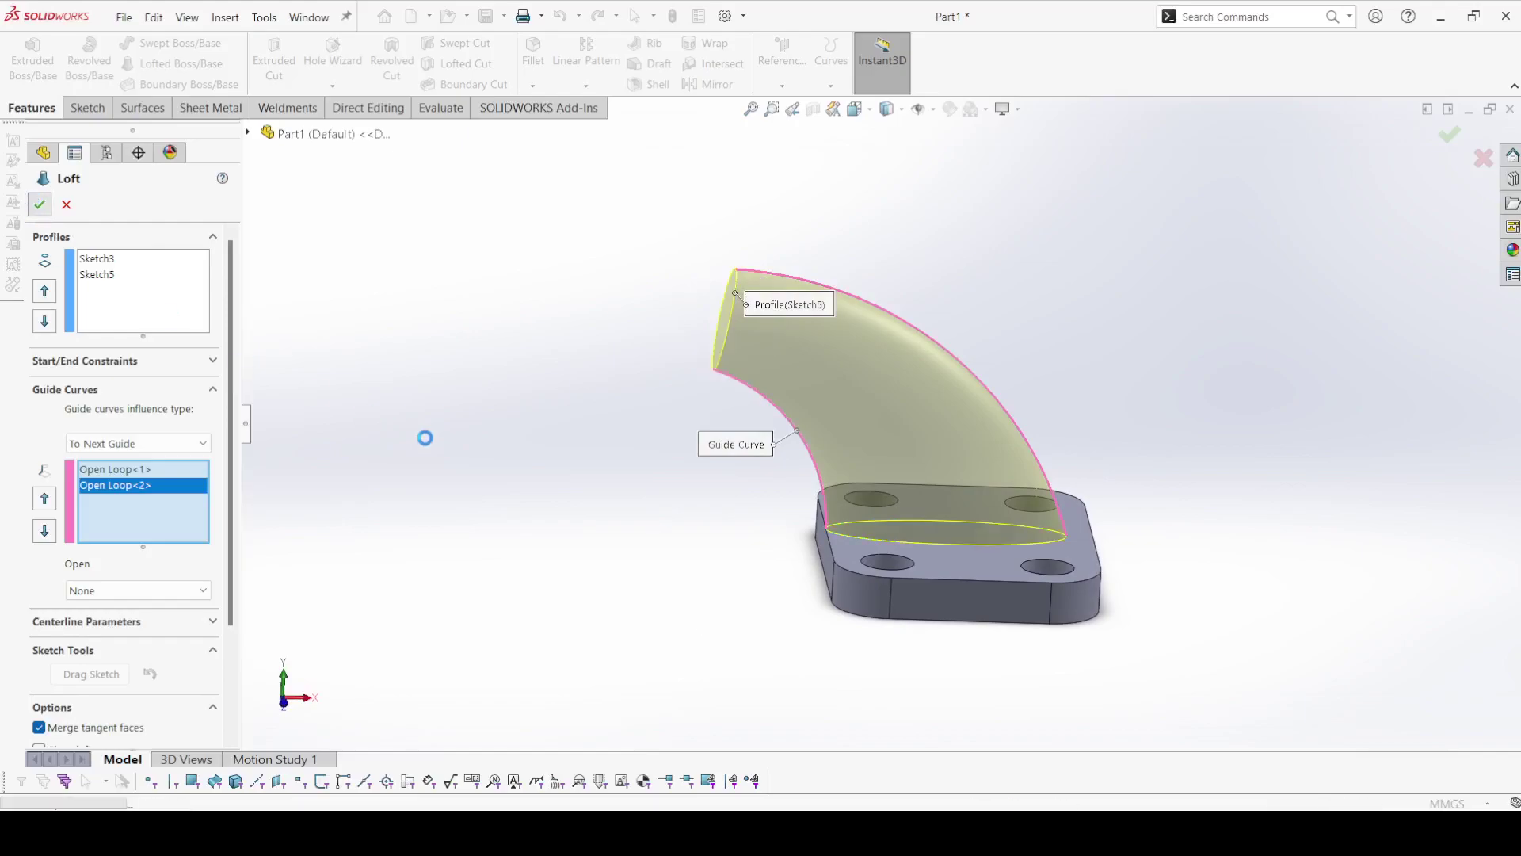
mouse_move(611, 516)
middle_mouse_down()
mouse_move(730, 441)
mouse_move(631, 656)
mouse_move(676, 537)
mouse_move(604, 523)
mouse_move(608, 495)
mouse_move(625, 514)
middle_mouse_up()
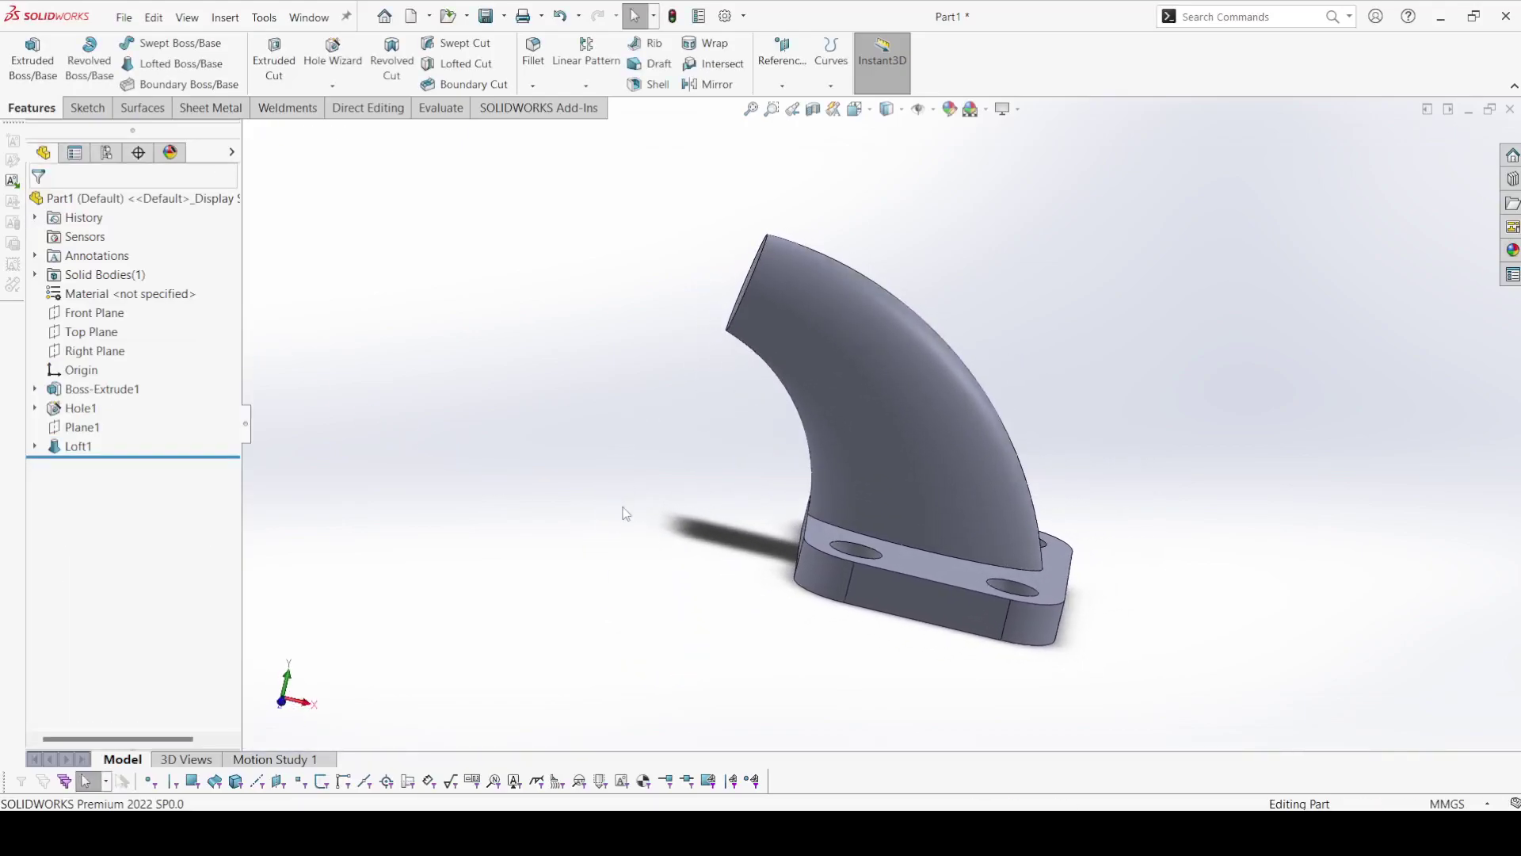
Step: Switch to the ex-80.pdf drawing and check the boss cylinder's outer diameter, bore diameter, chamfer and width
key("alt+Tab")
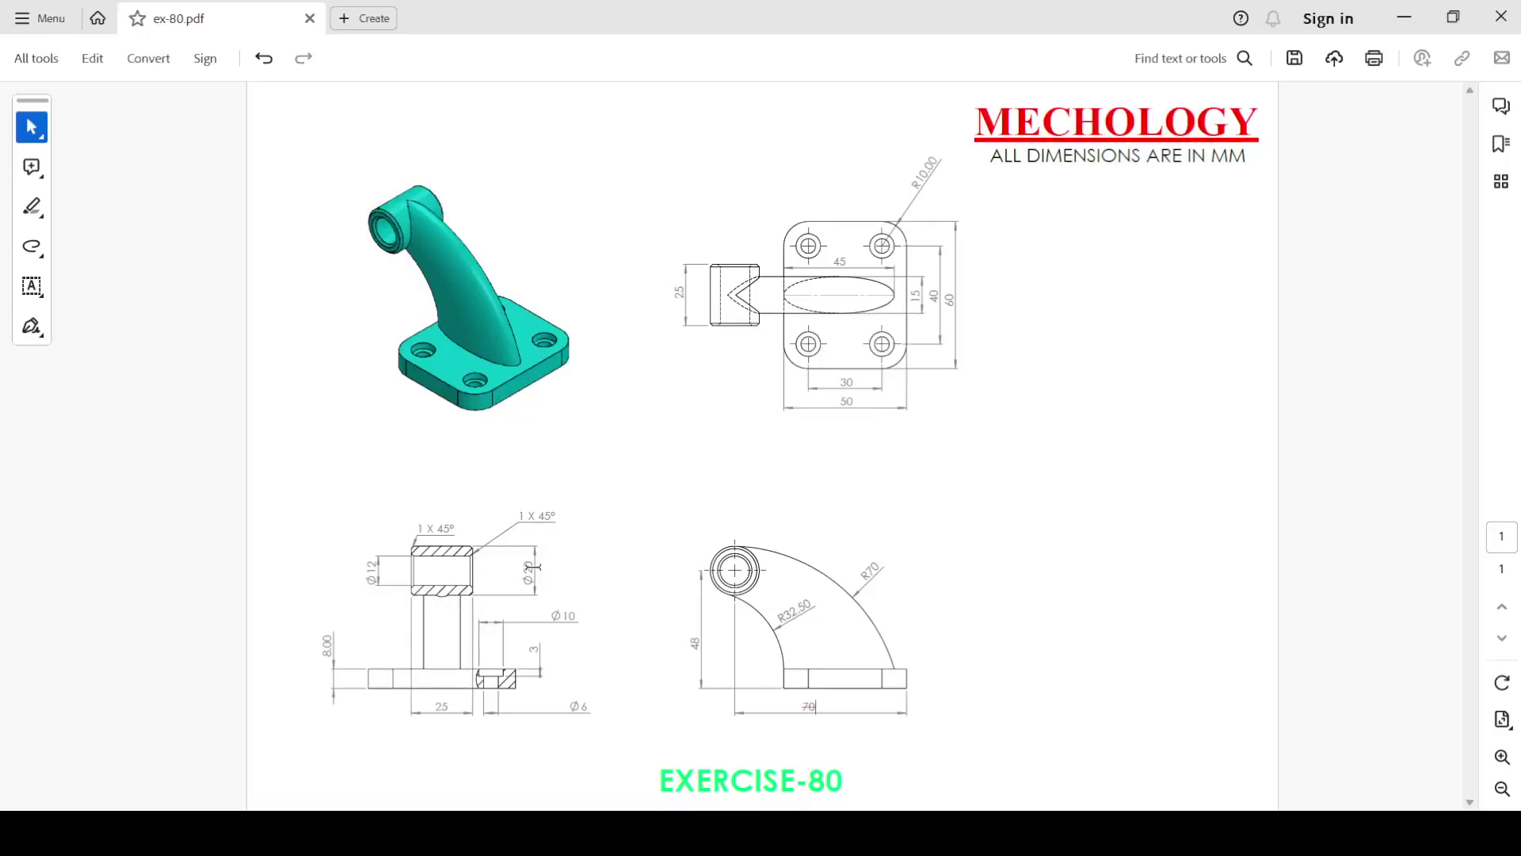
double_click(526, 568)
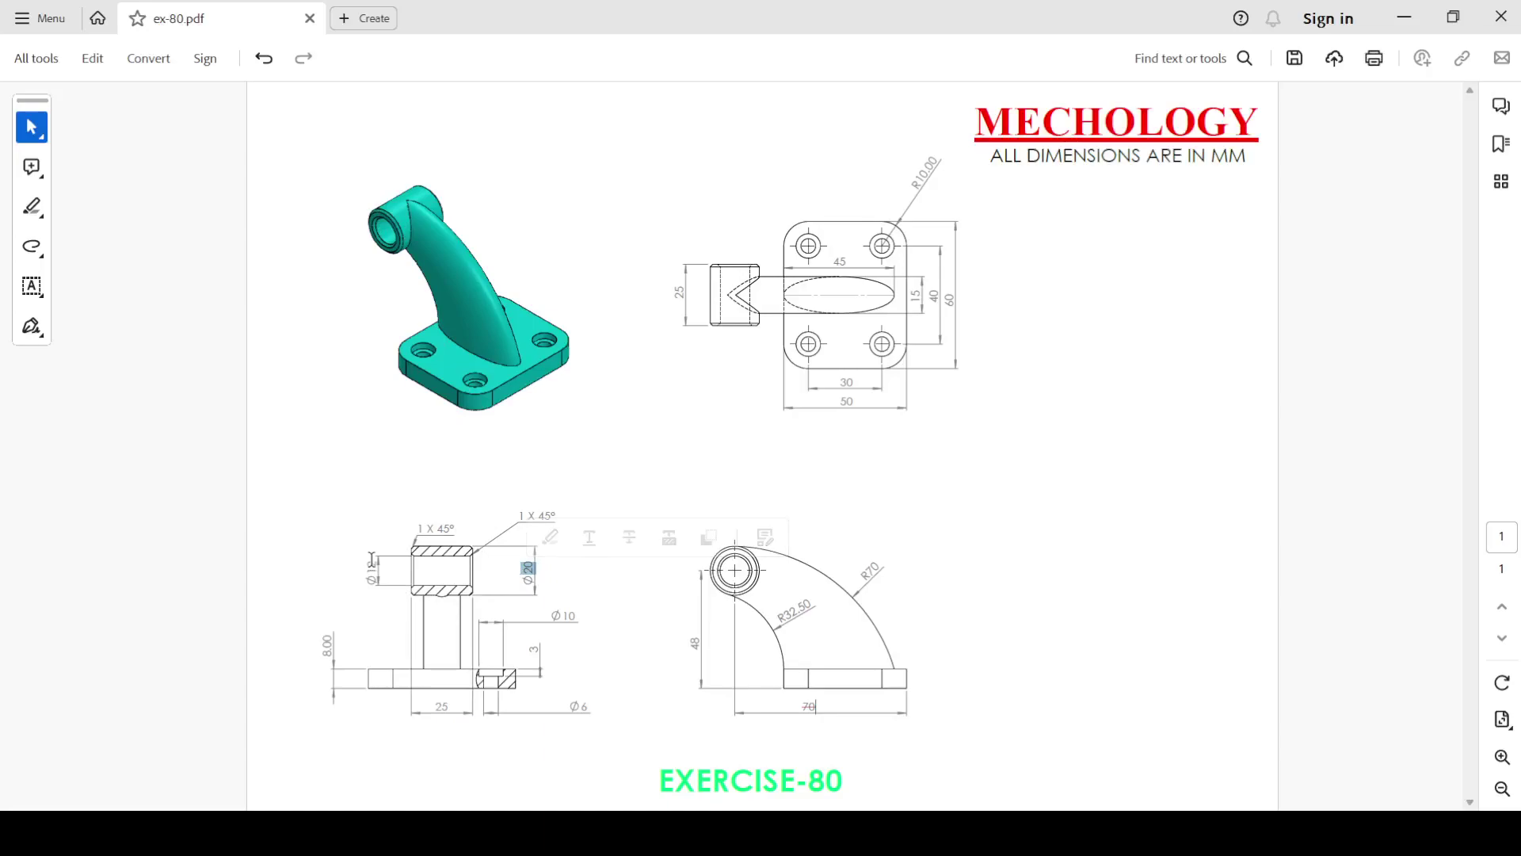
double_click(370, 566)
left_click(575, 572)
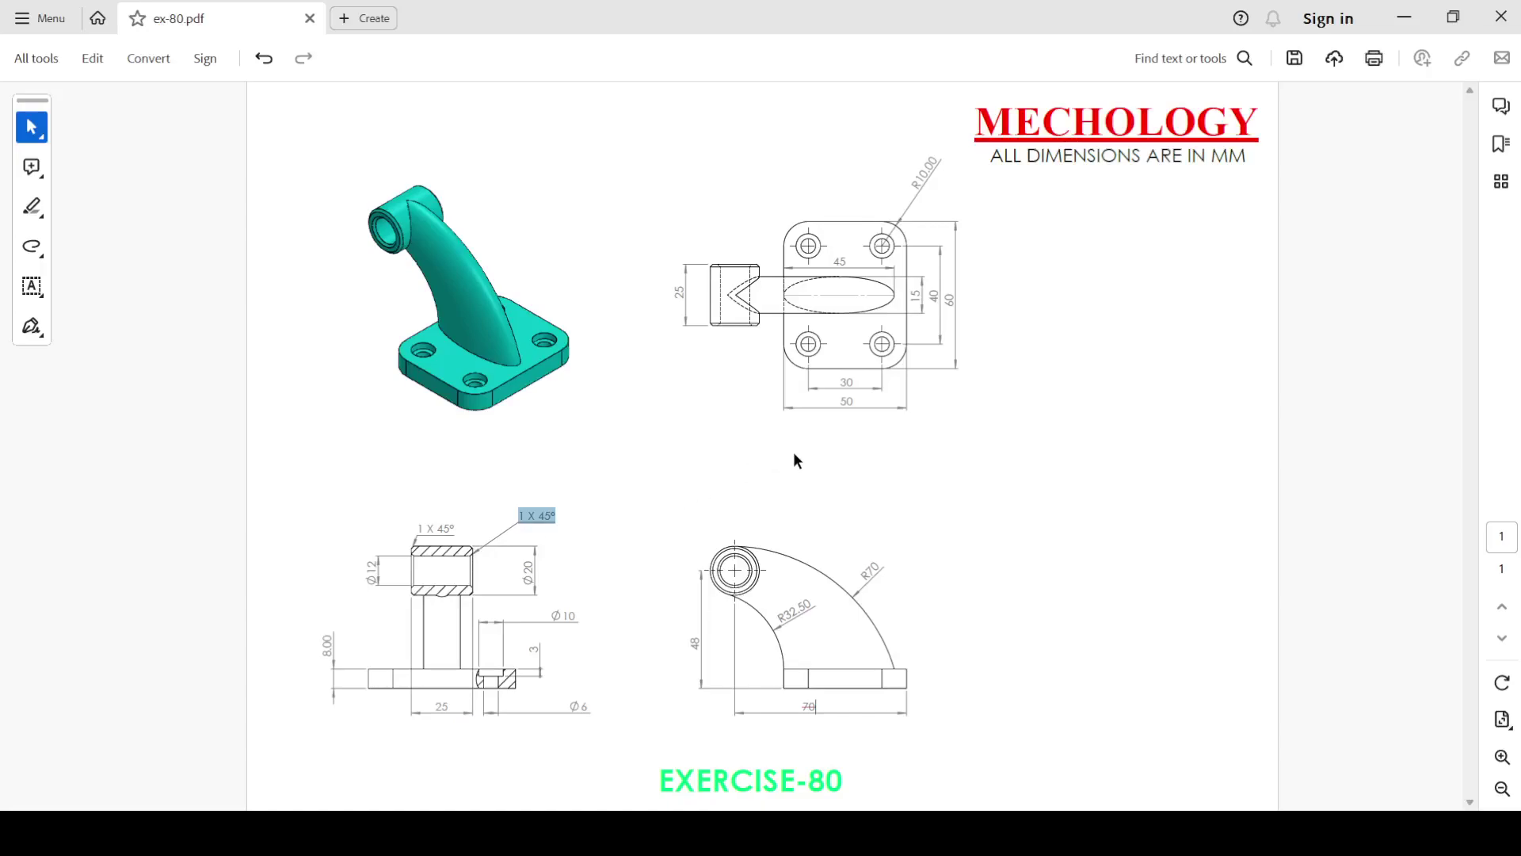
double_click(682, 290)
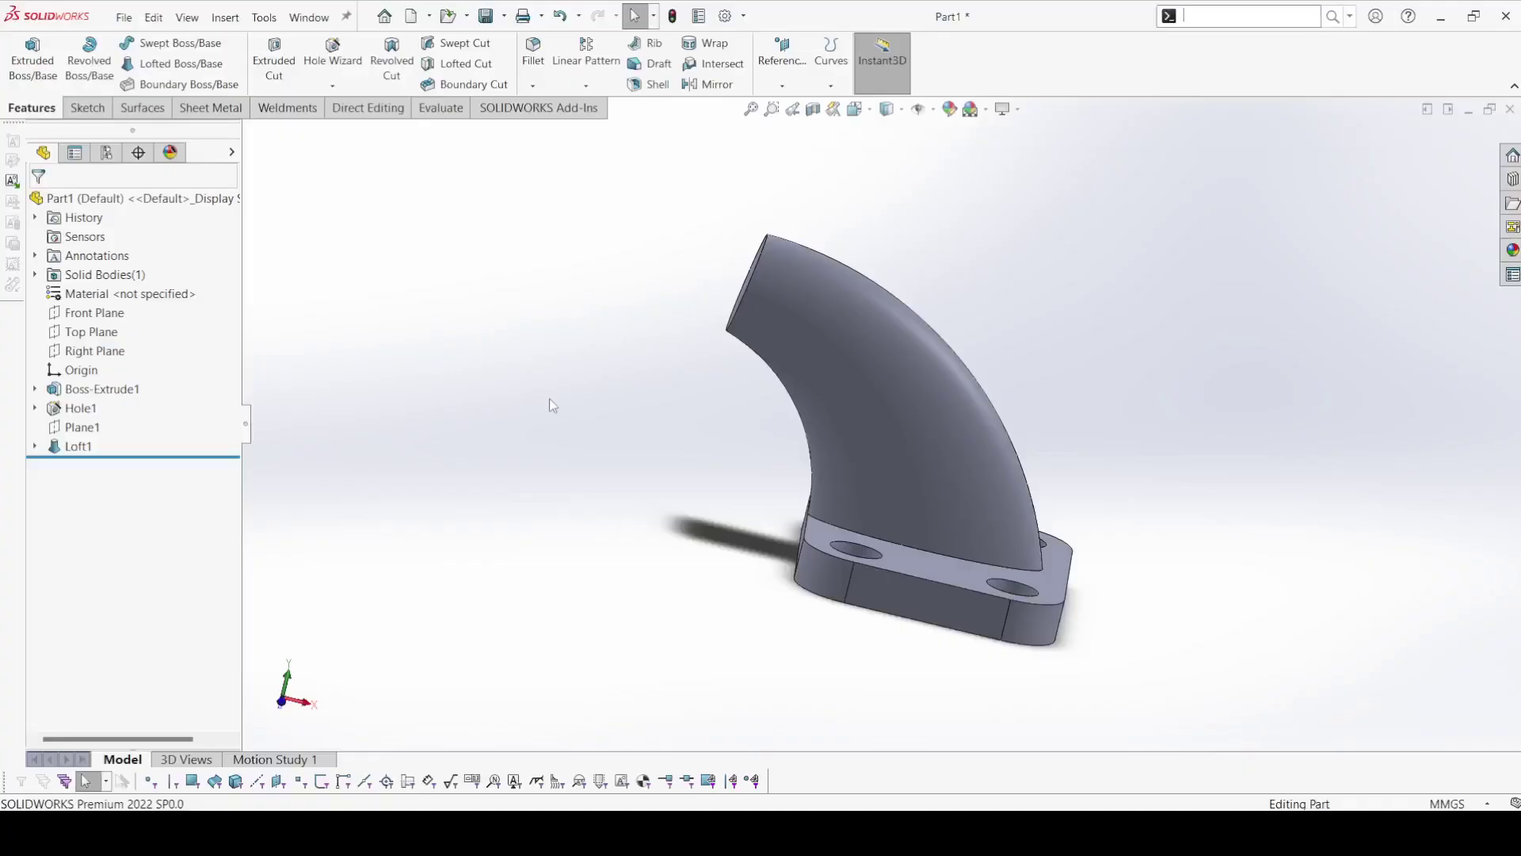
Step: Back in SOLIDWORKS, extrude both halves of the Sketch4 circle as a boss, Mid Plane, 25 mm deep, with Merge result on
left_click(32, 56)
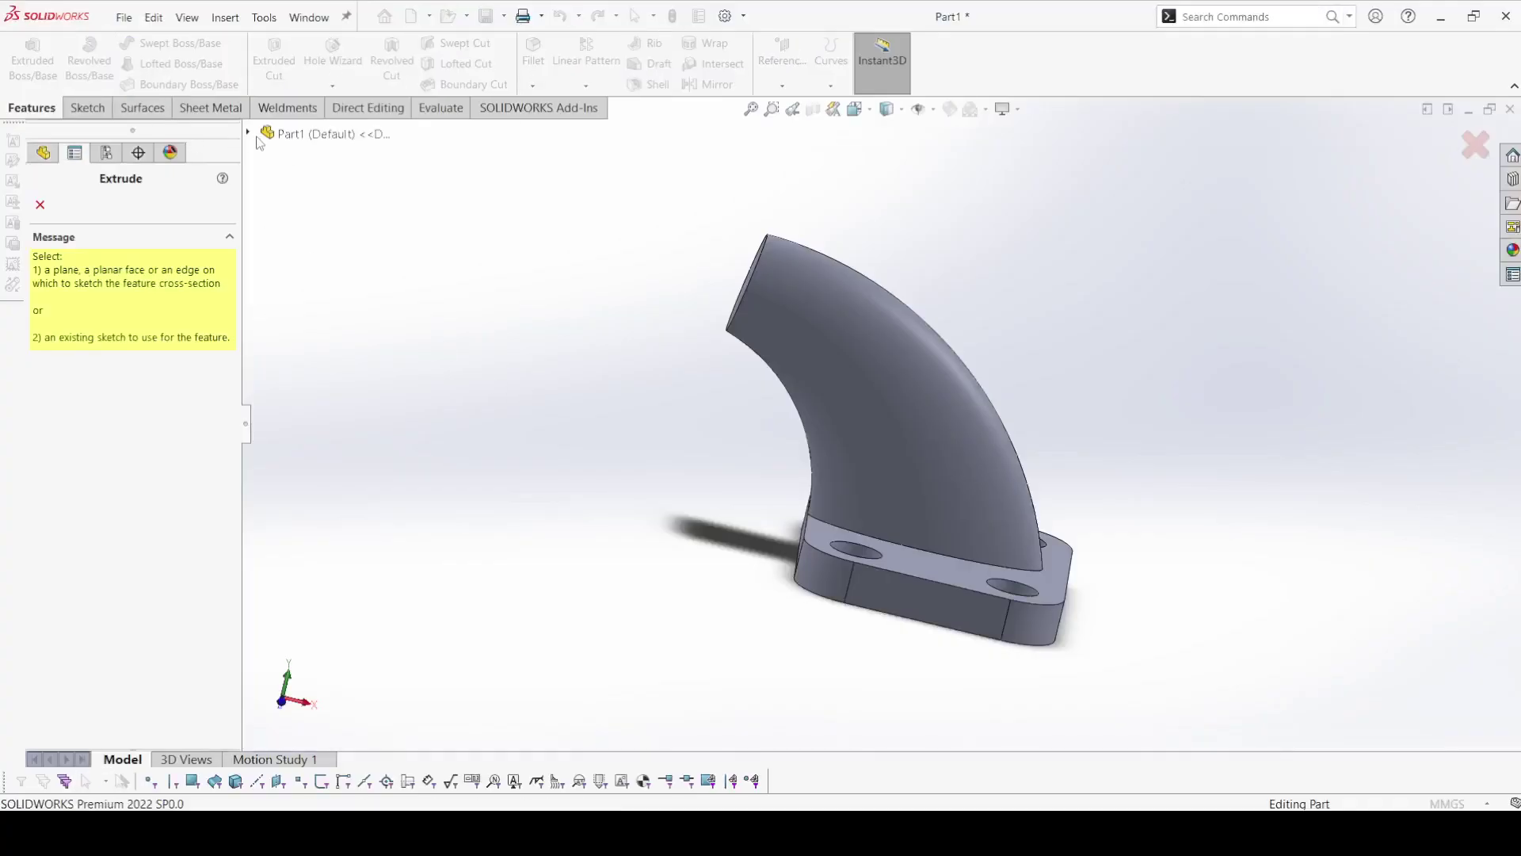
left_click(266, 381)
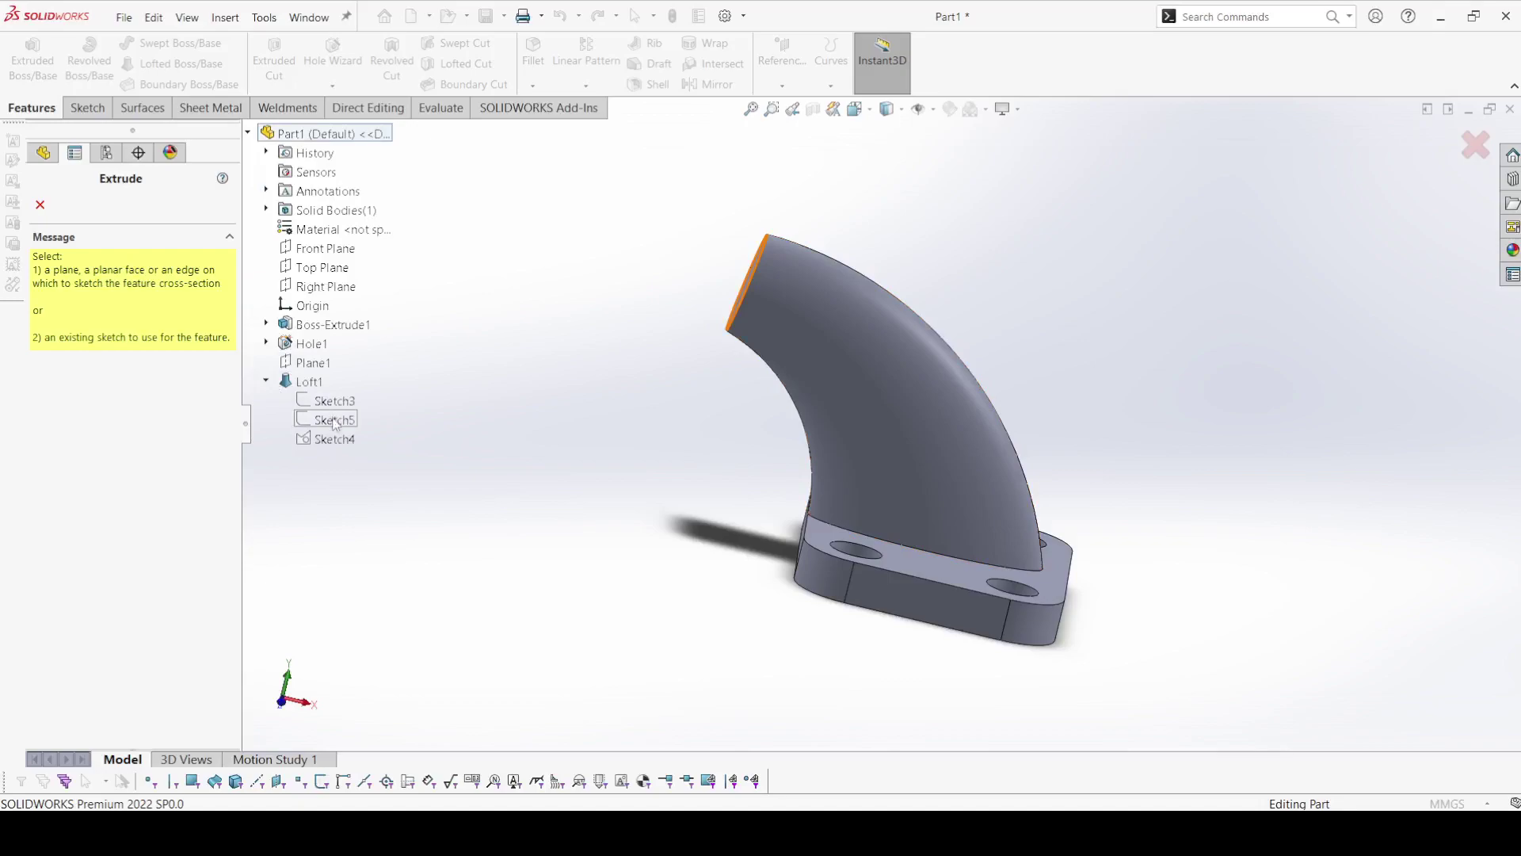
left_click(333, 439)
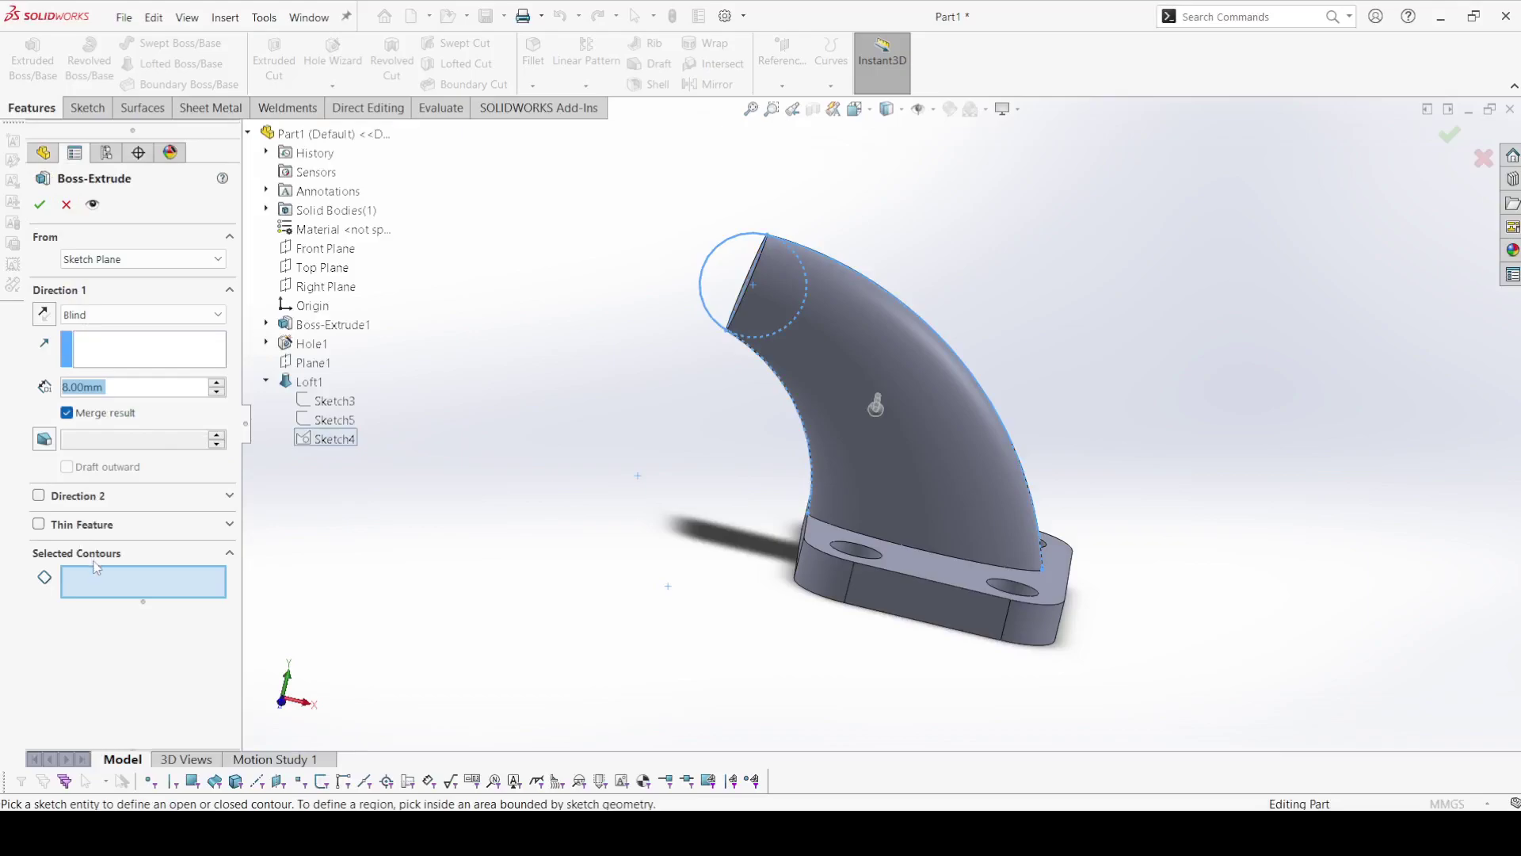
left_click(734, 272)
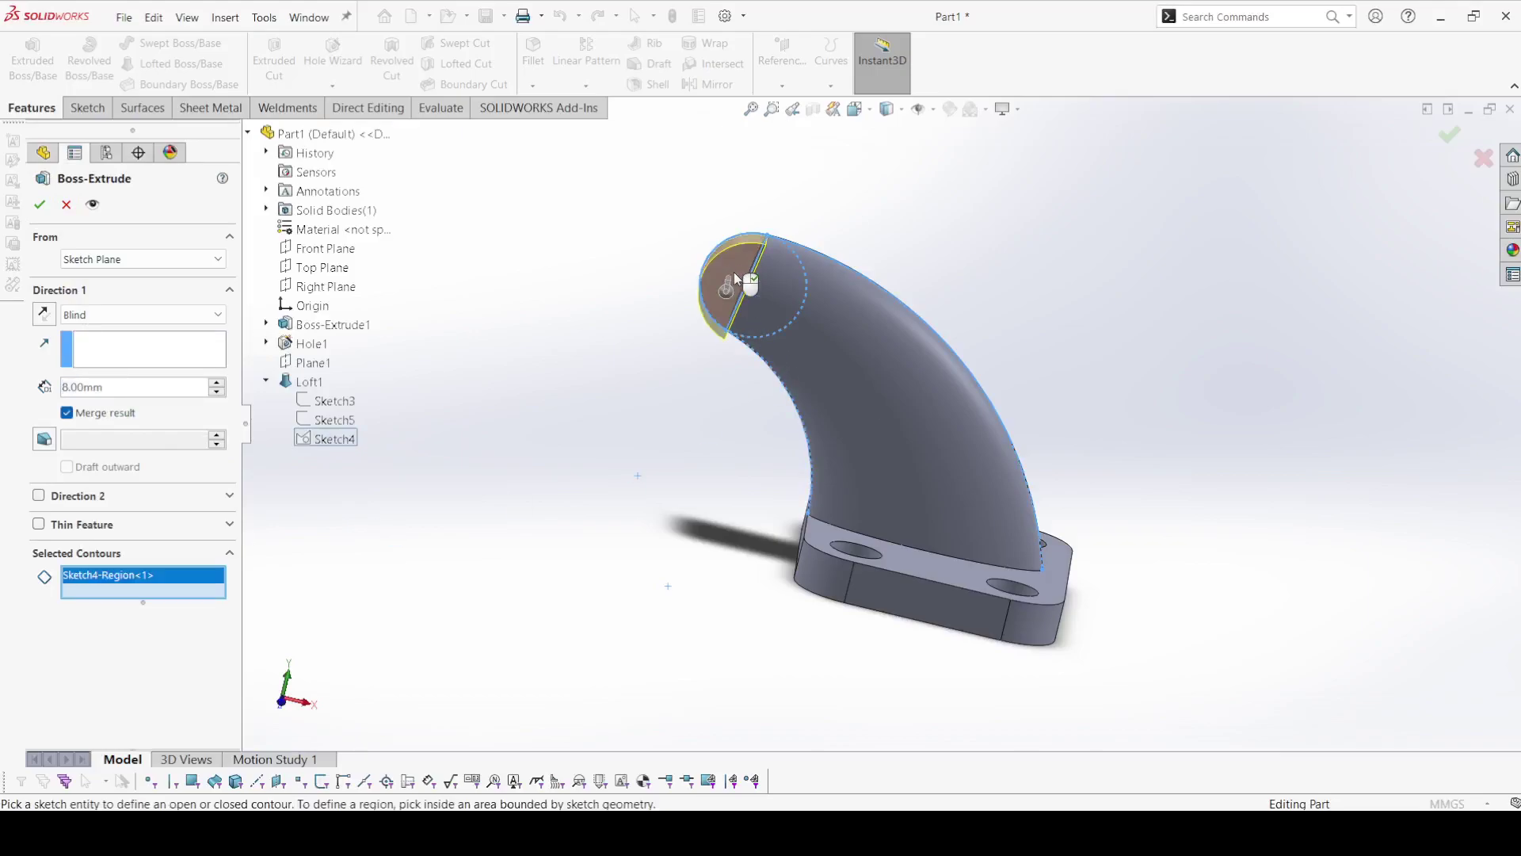
left_click(783, 282)
middle_click_drag(645, 368, 258, 367)
left_click(163, 315)
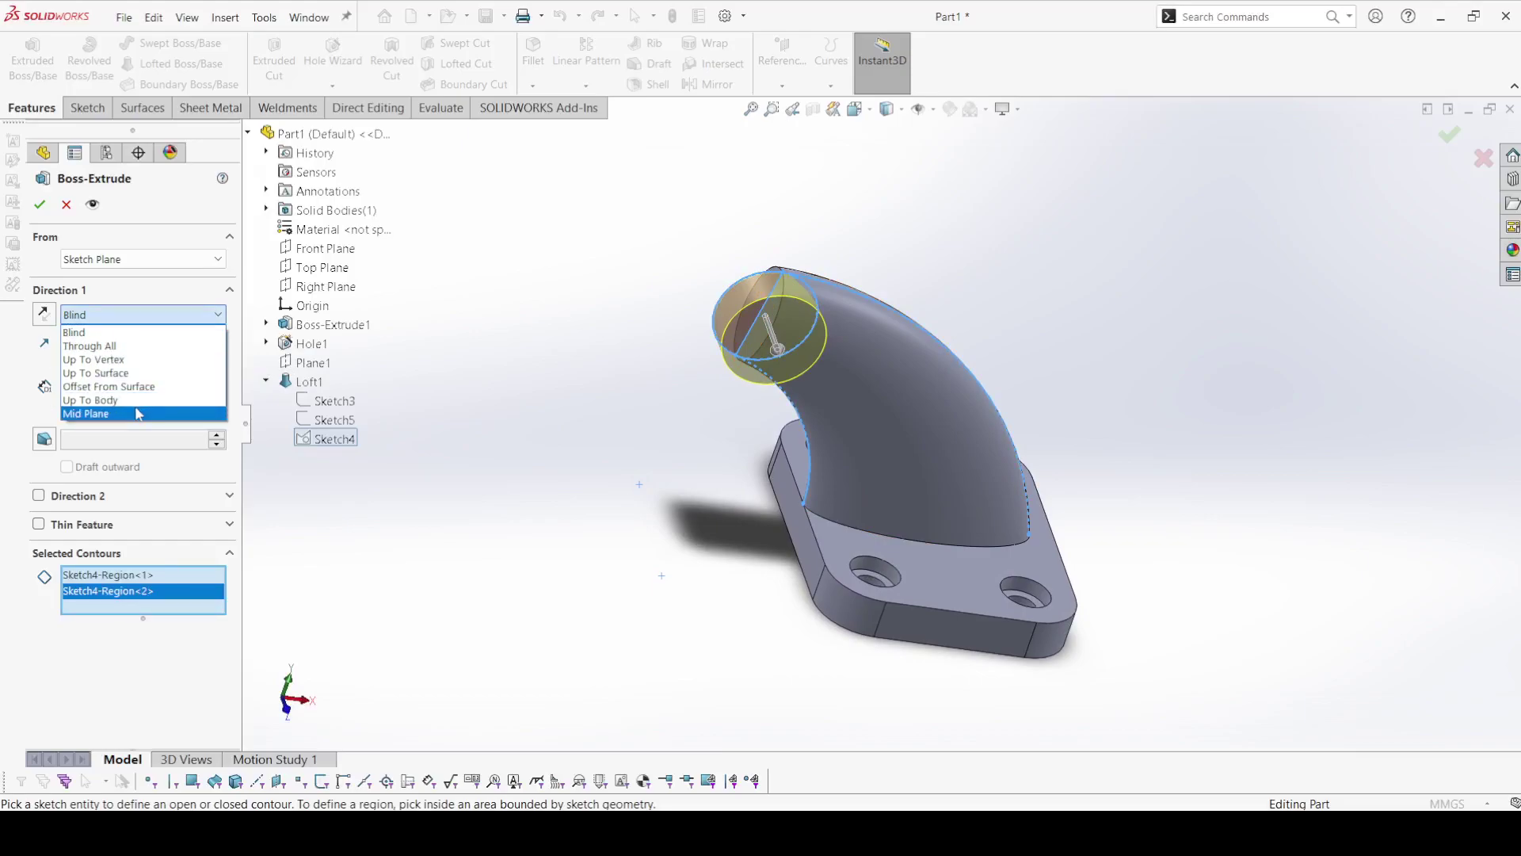
left_click(136, 413)
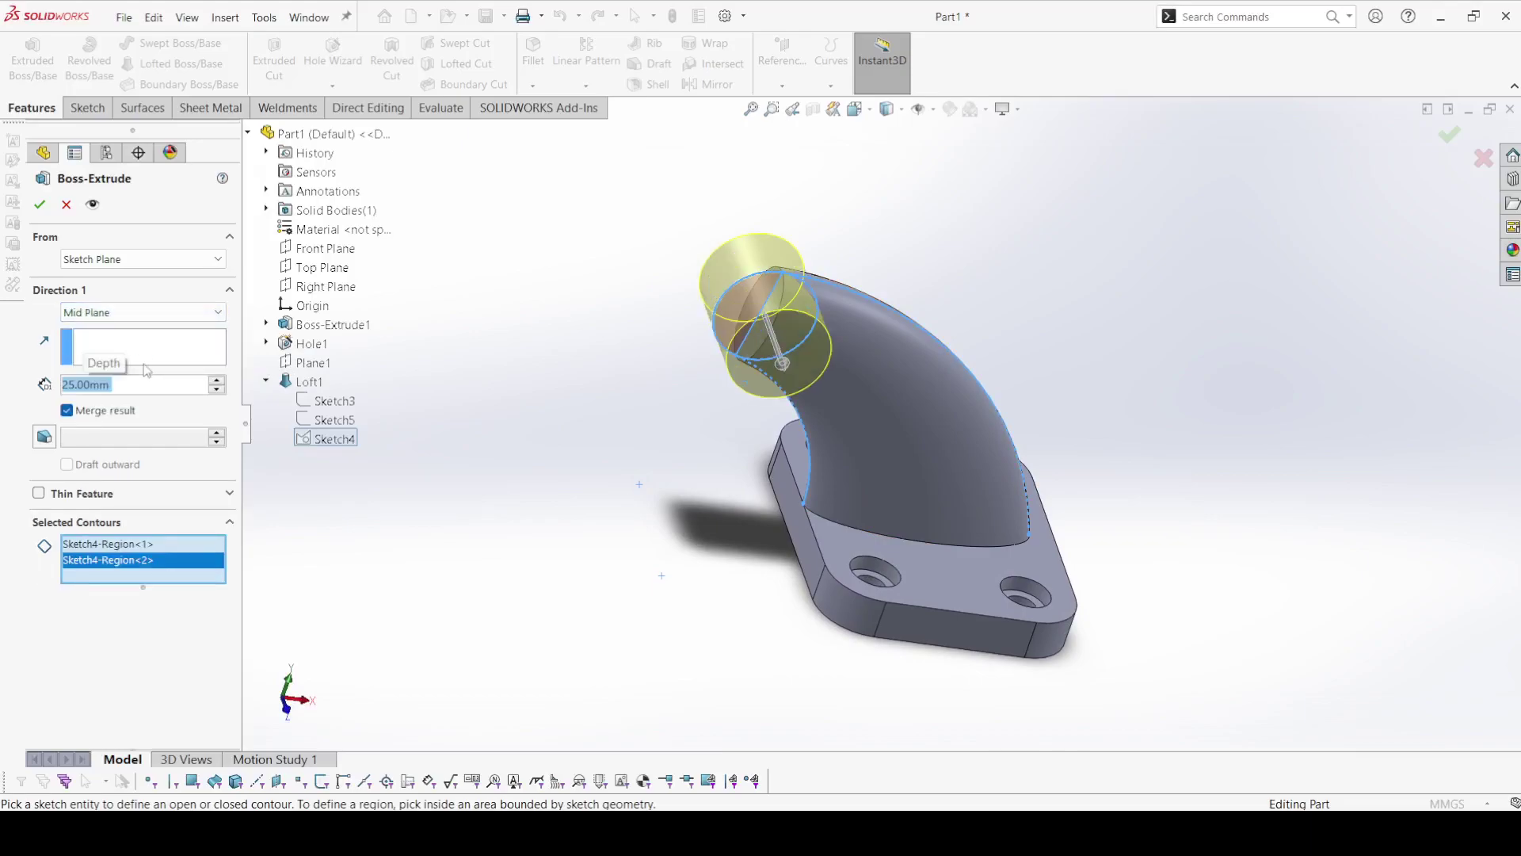
left_click(42, 205)
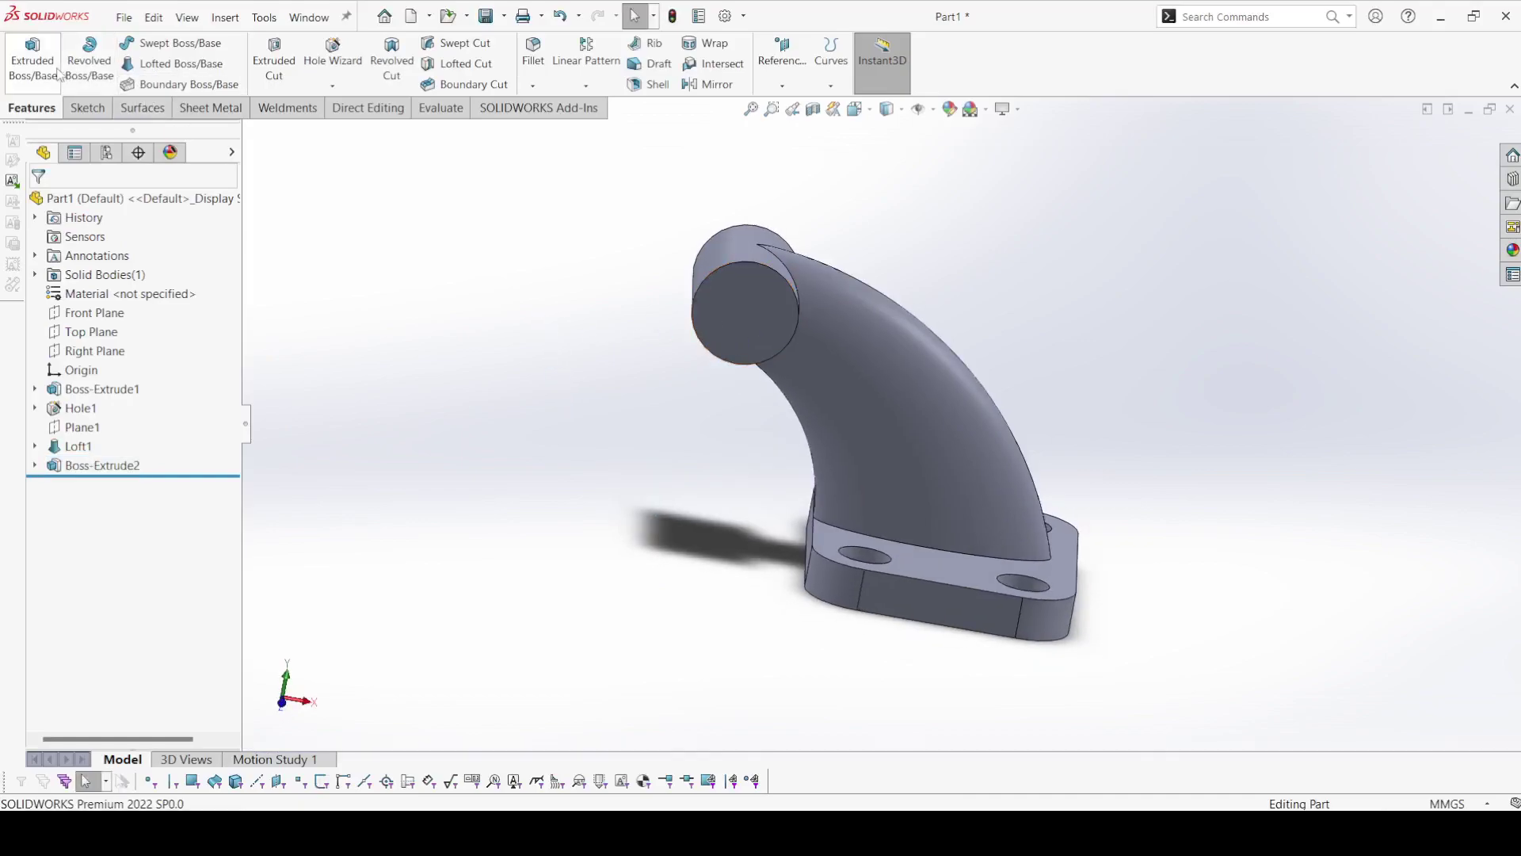
Step: Start an extruded cut on the boss cylinder's front face and sketch a concentric circle about 13.4 mm in diameter
left_click(275, 60)
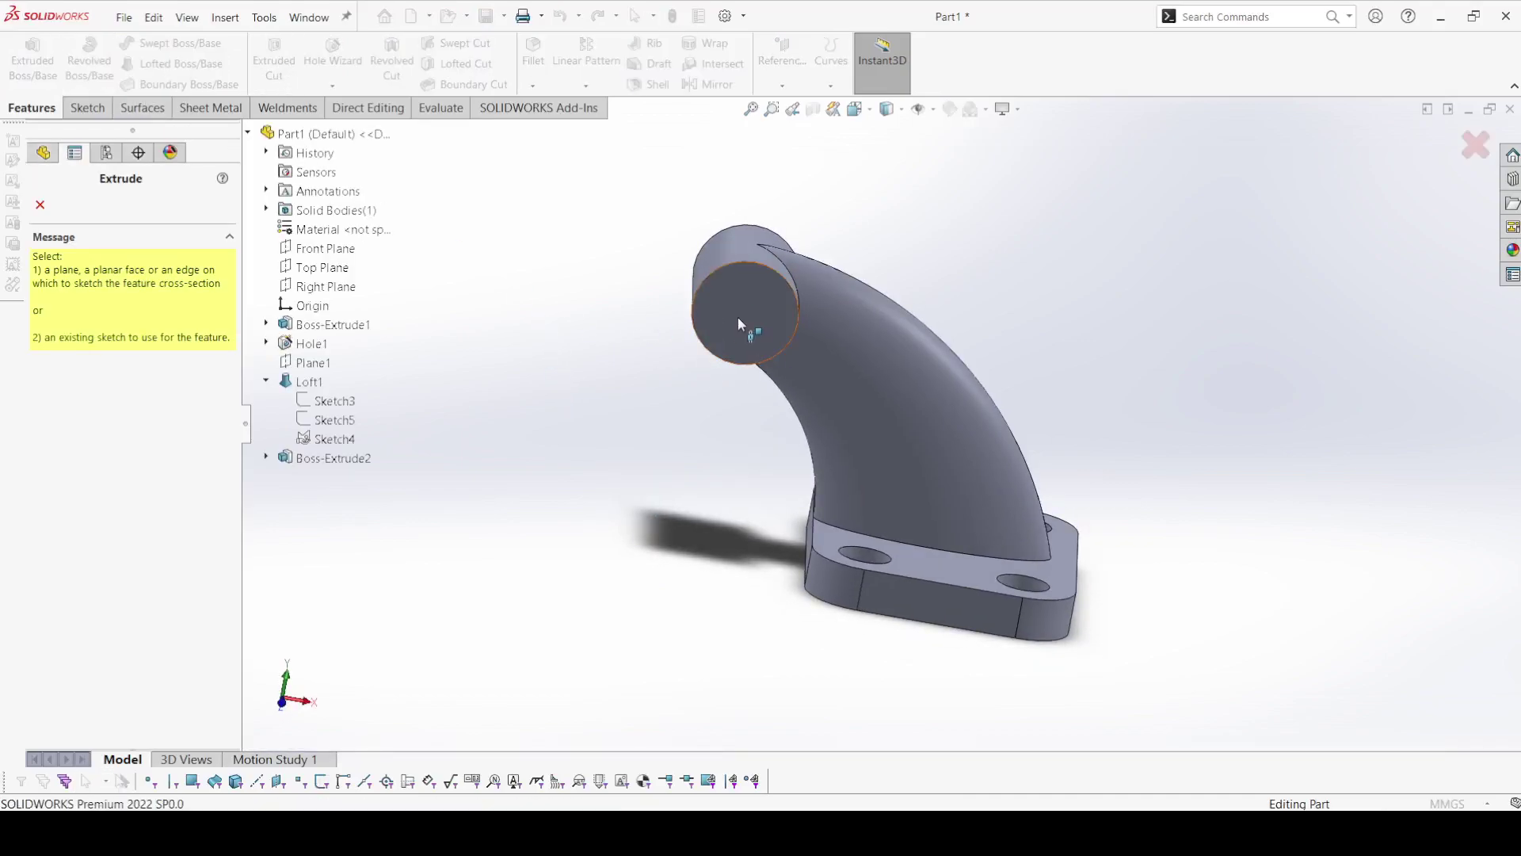
left_click(738, 317)
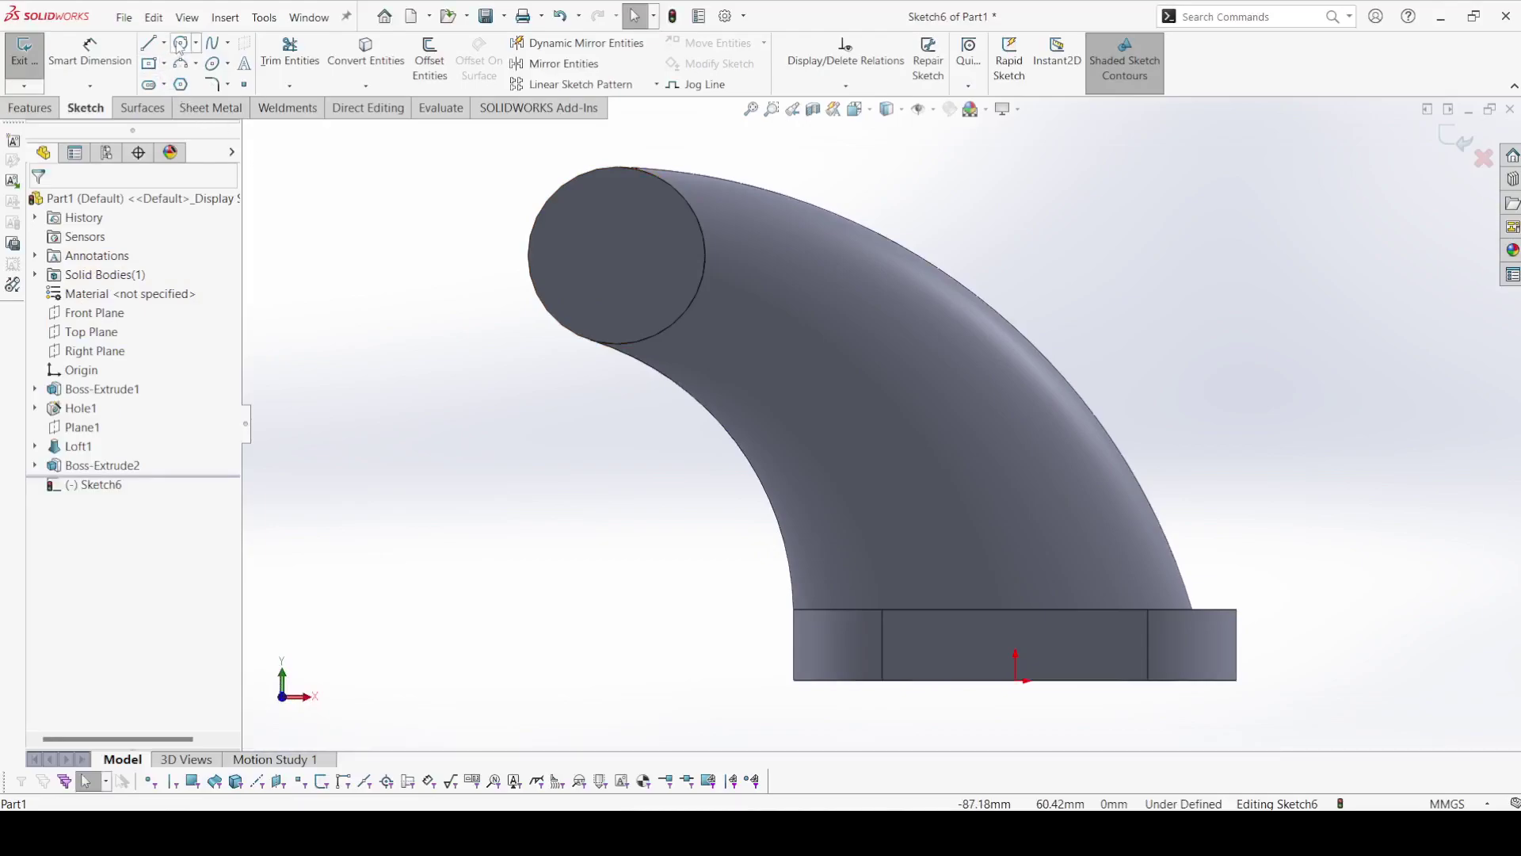
left_click(180, 44)
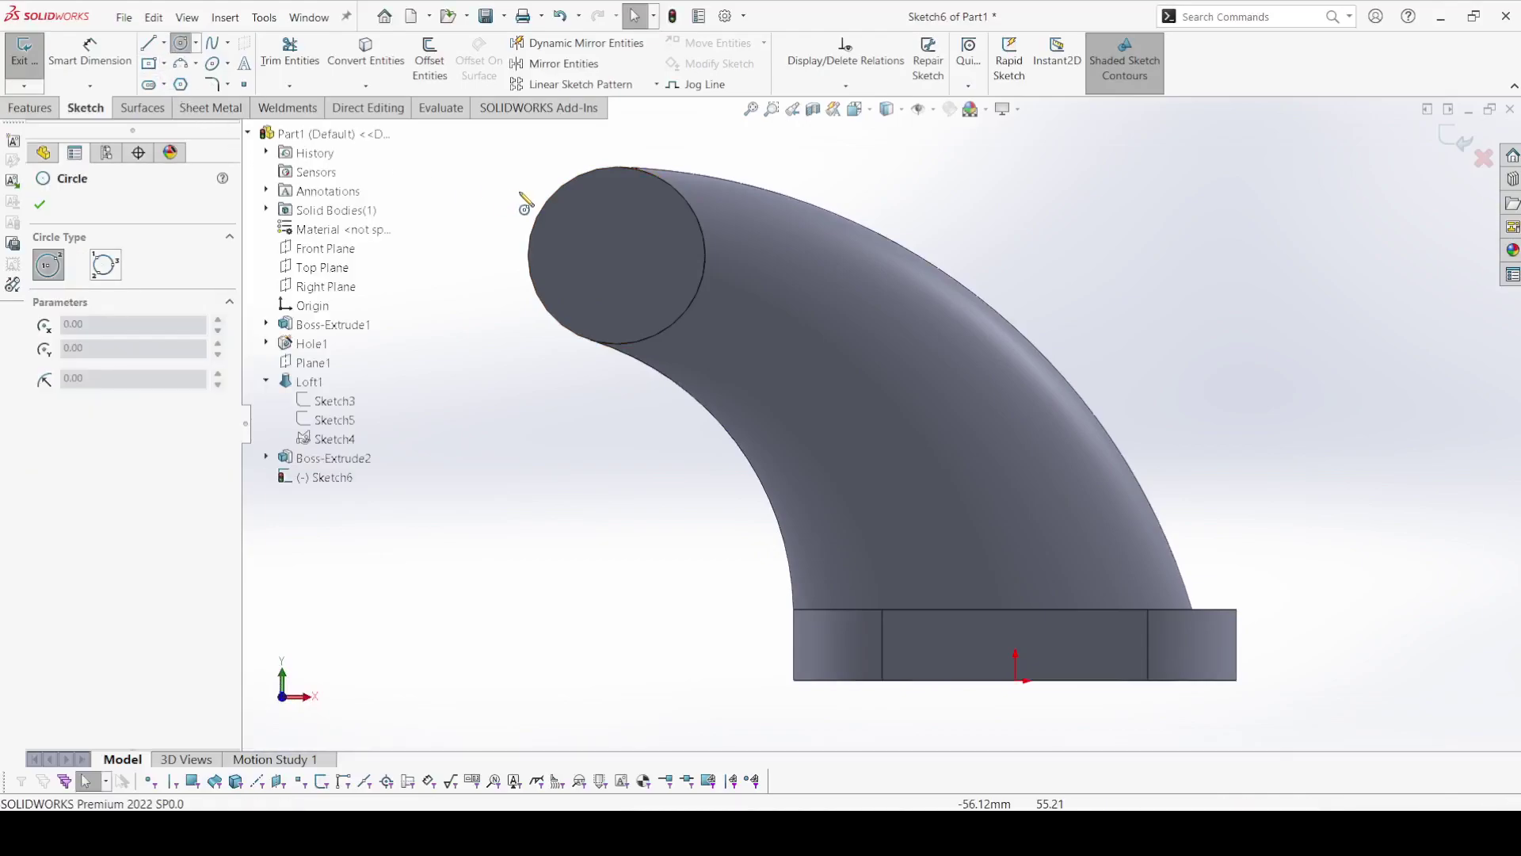
left_click(617, 256)
left_click(674, 233)
right_click(674, 230)
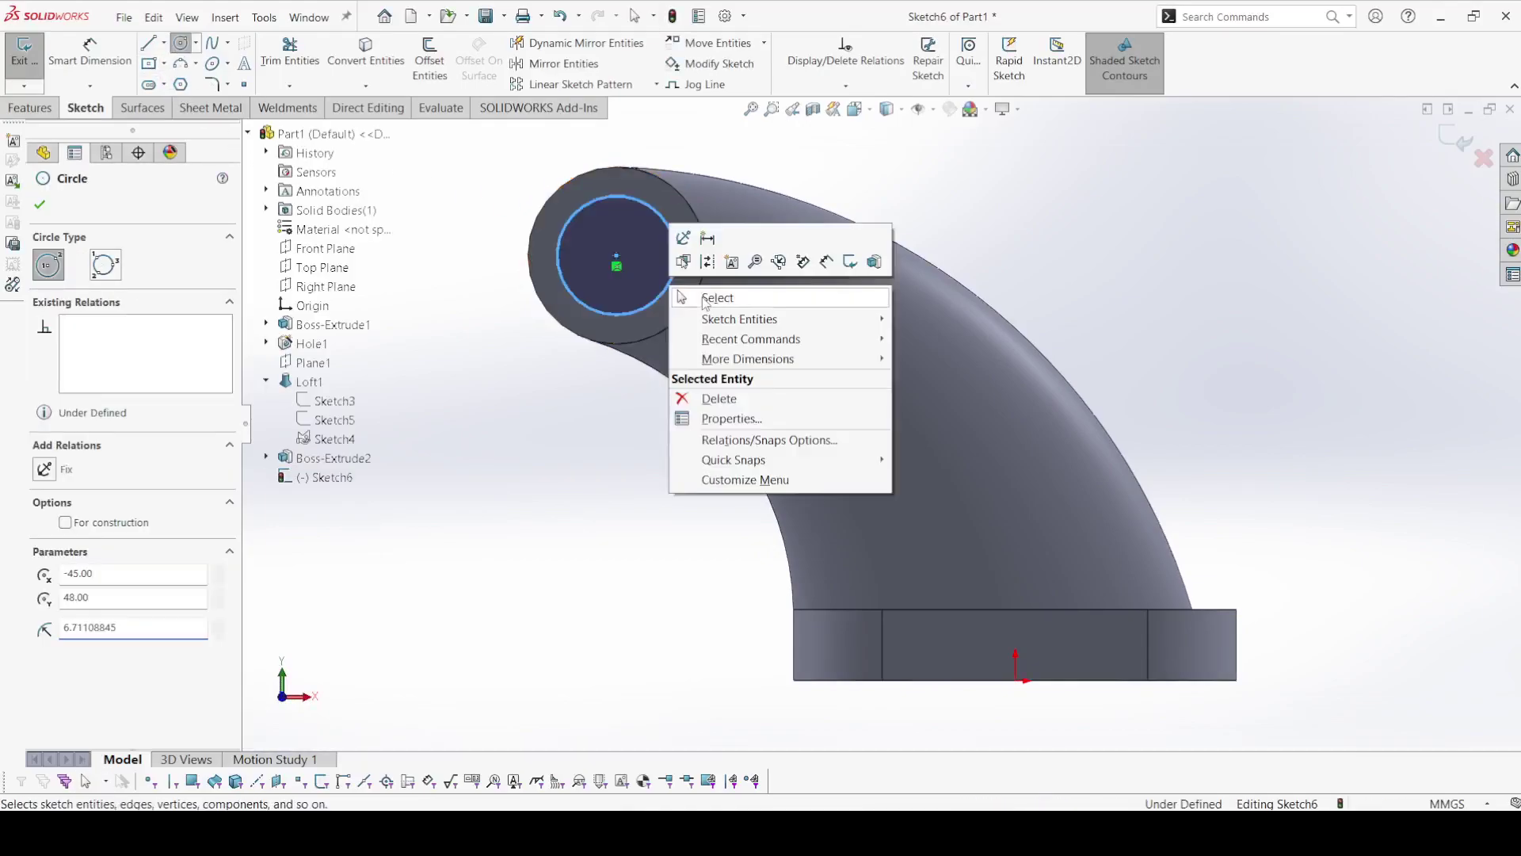
left_click(717, 295)
Step: Dimension the concentric circle's diameter as 12 mm
left_click(89, 49)
left_click(610, 198)
left_click(458, 244)
type("12")
key("Return")
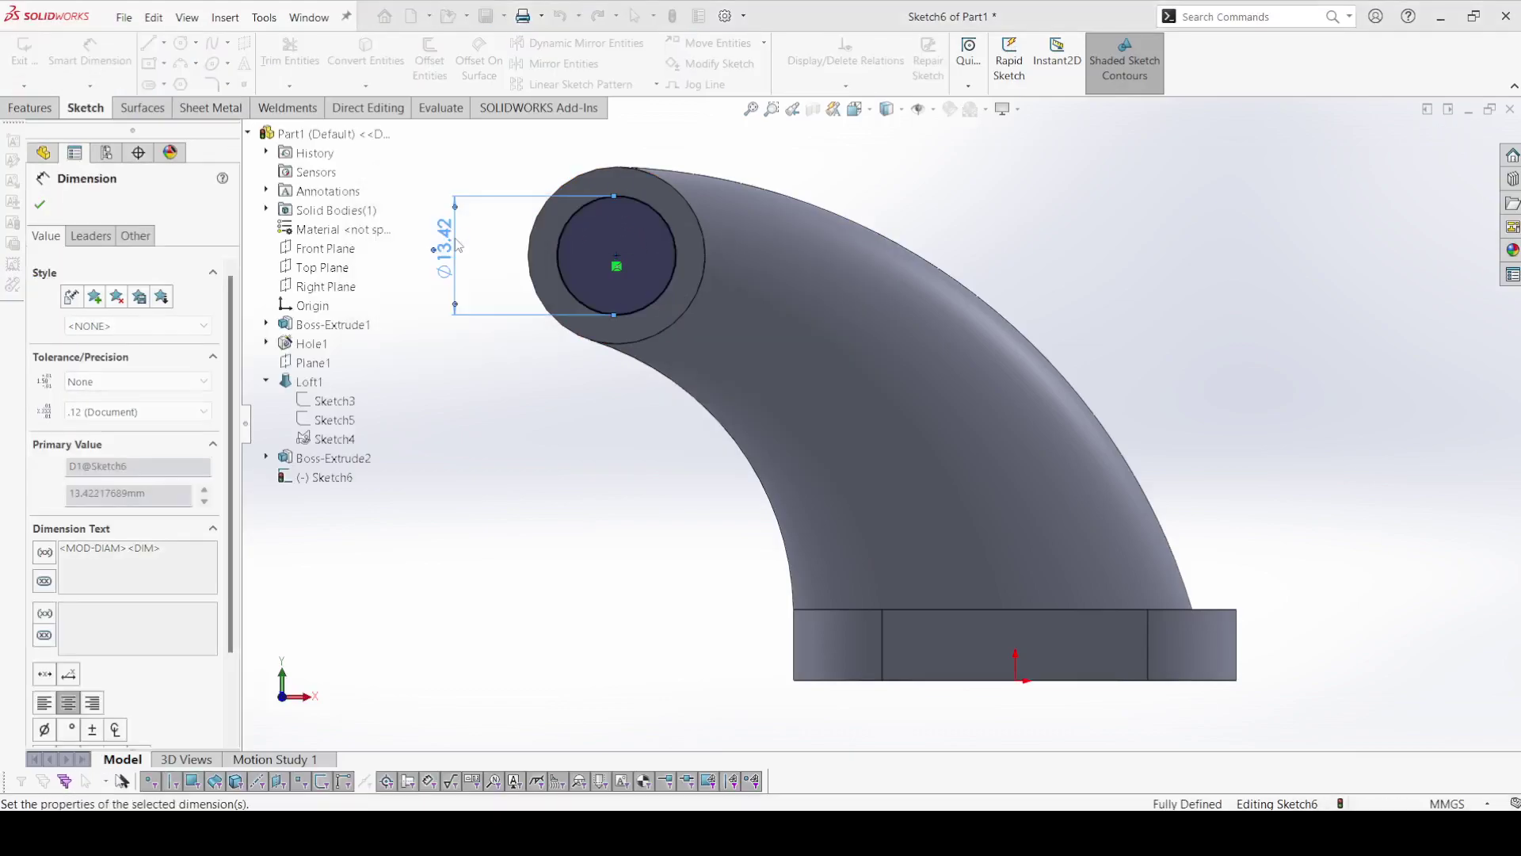
key("Escape")
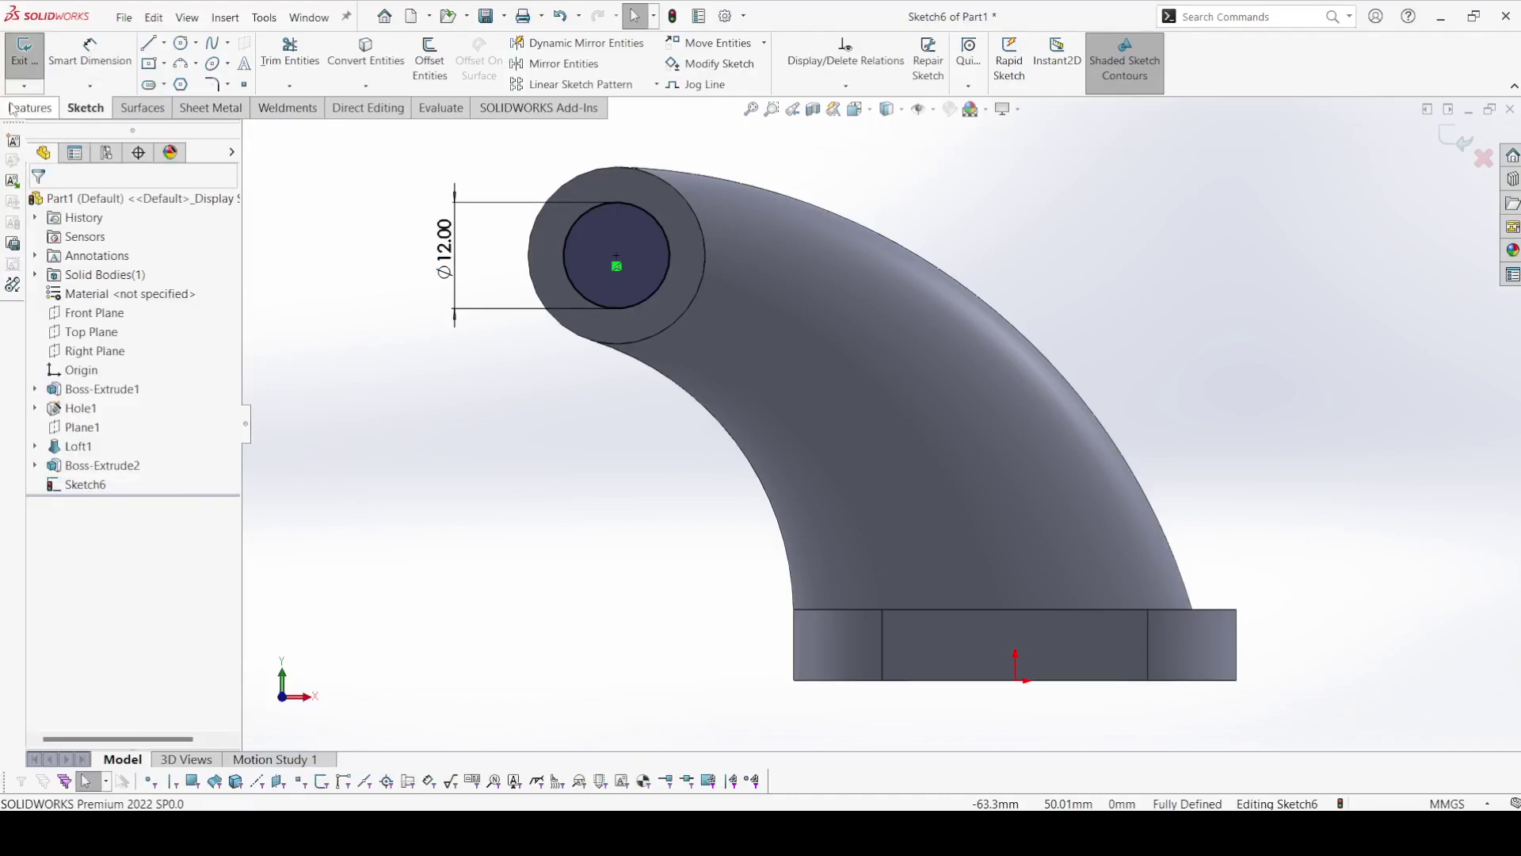
Step: Extrude-cut the 12 mm circle through the boss cylinder using the Up To Next end condition
left_click(30, 107)
left_click(274, 56)
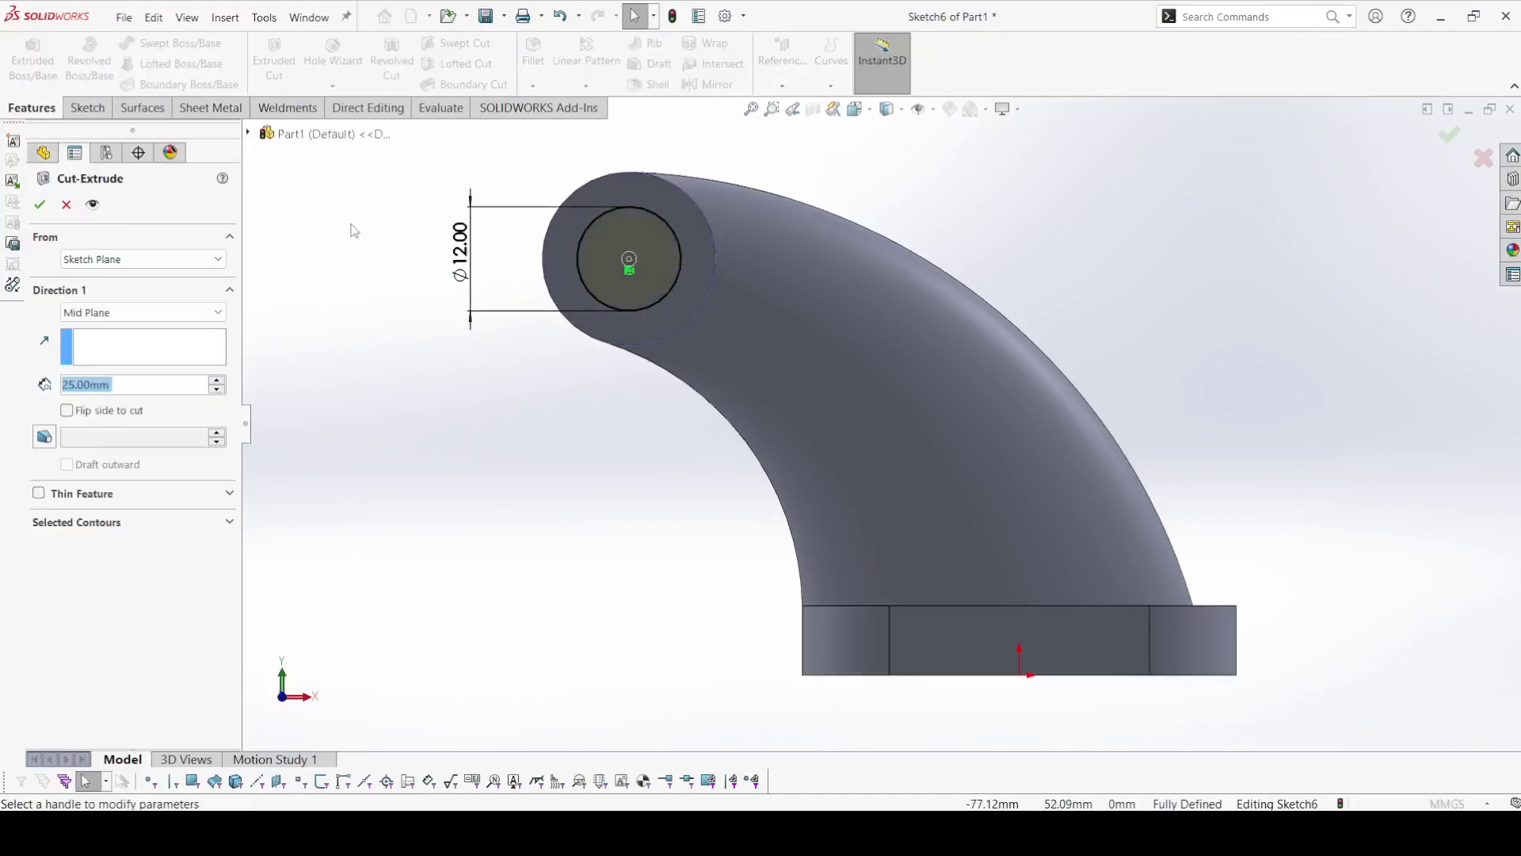
left_click(143, 313)
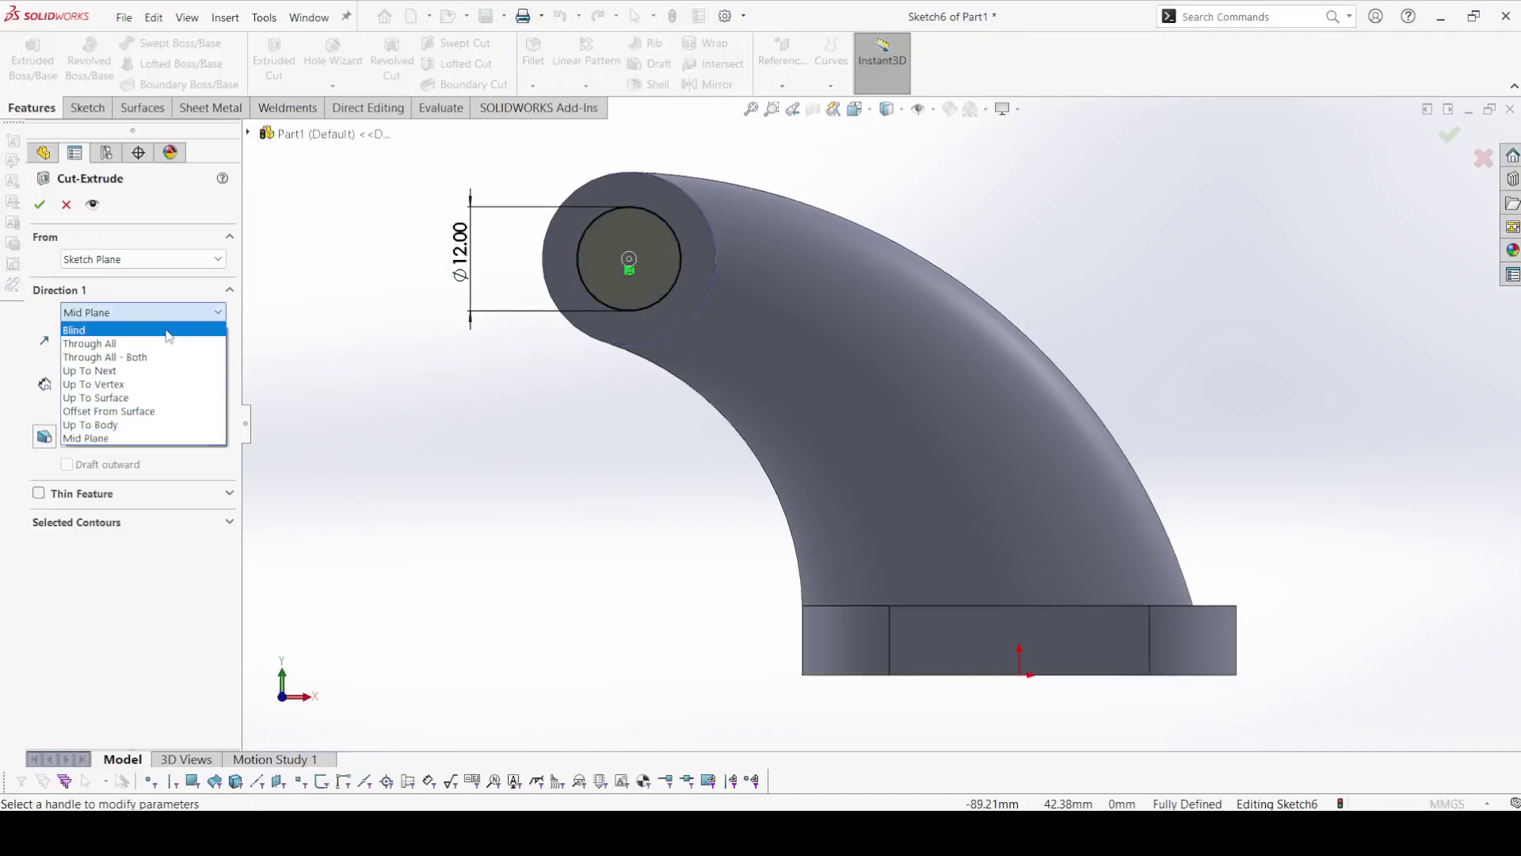
left_click(157, 374)
left_click(40, 204)
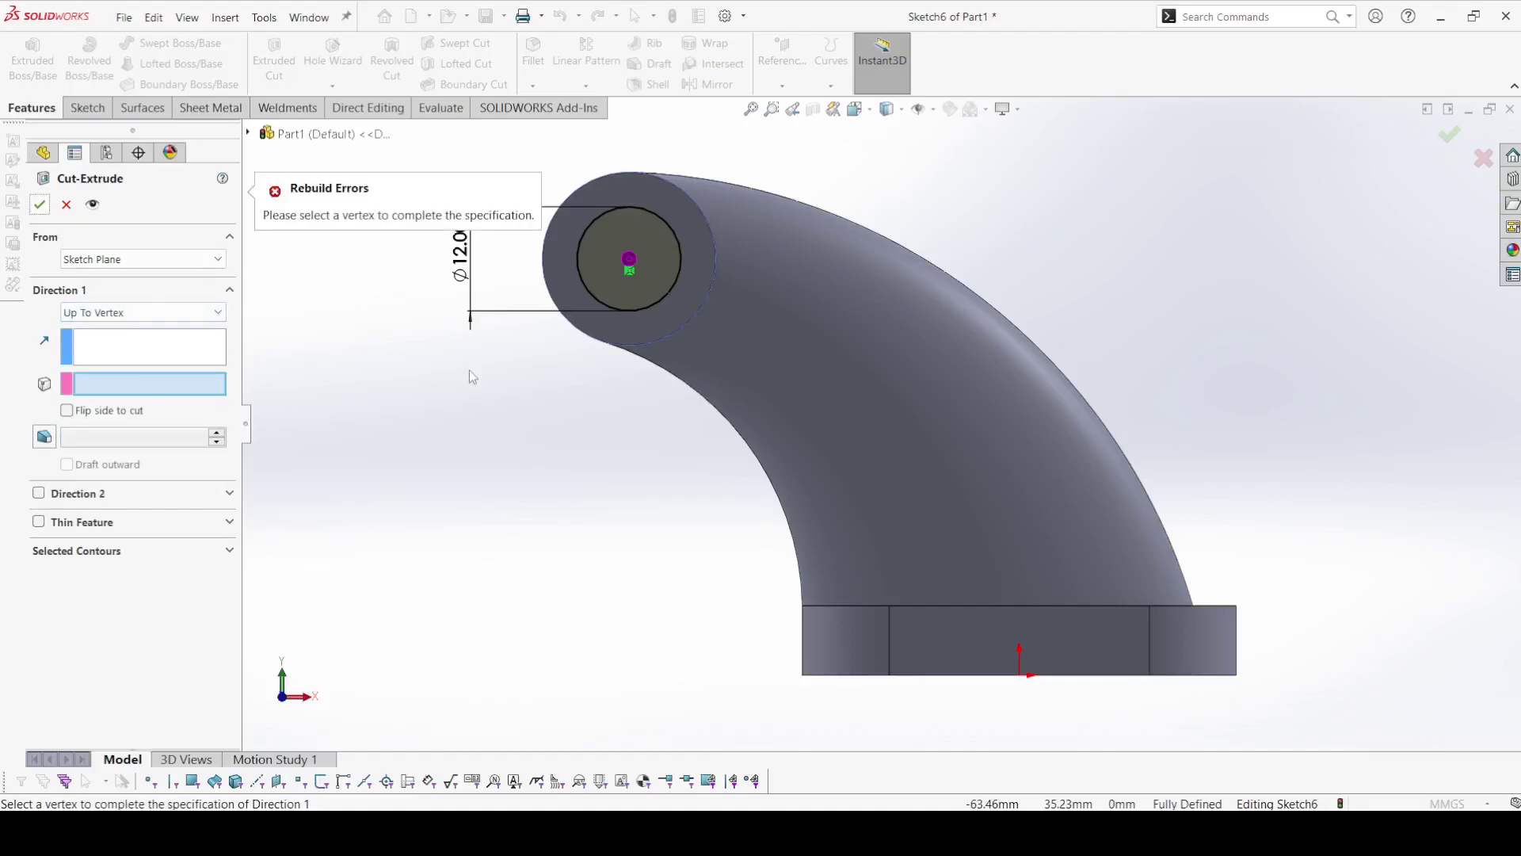
middle_click_drag(455, 340, 523, 441)
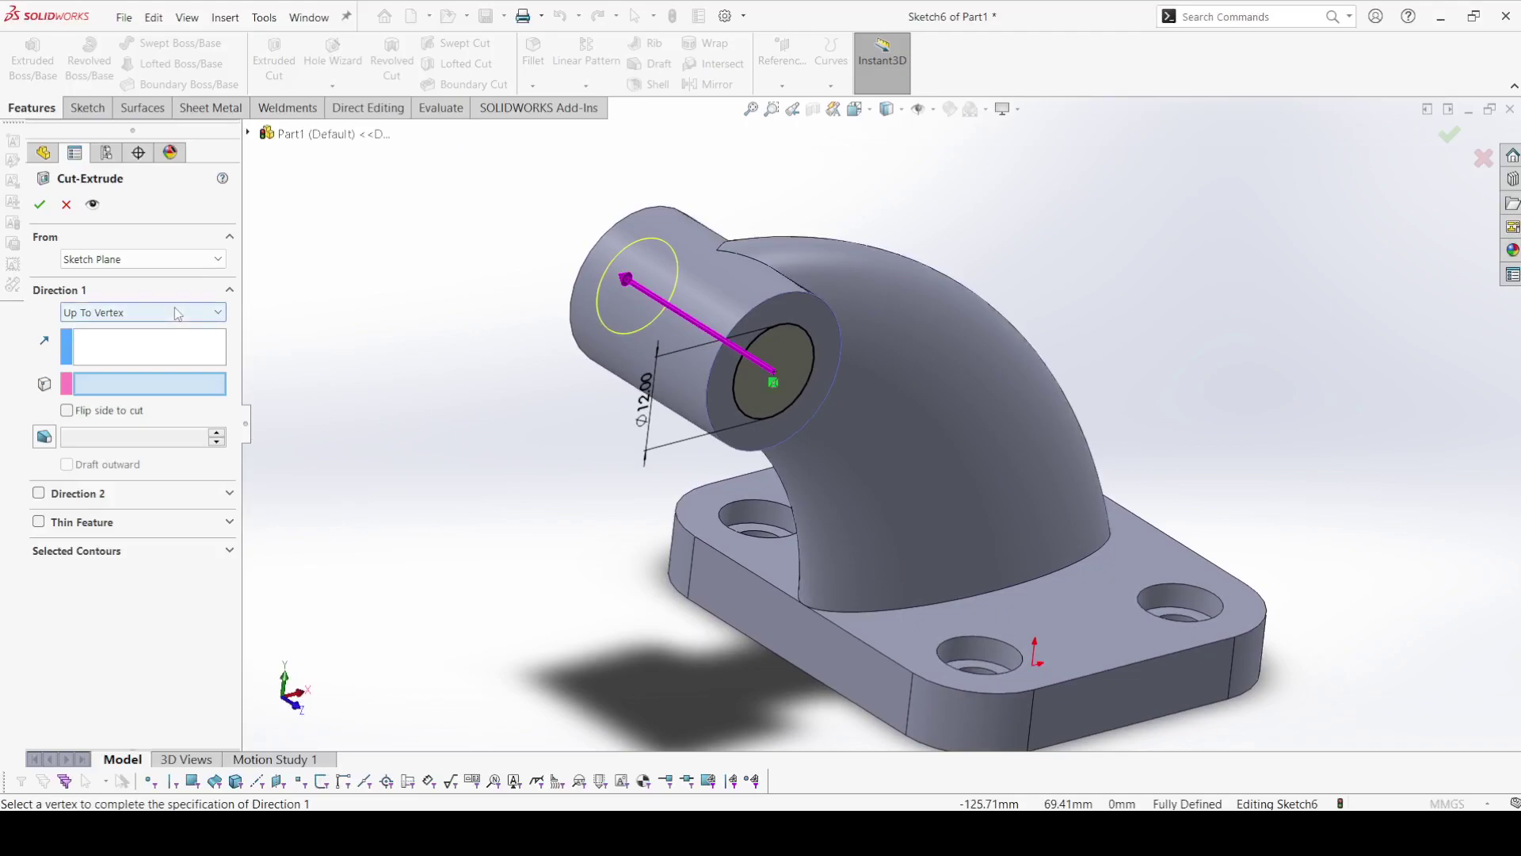
left_click(142, 312)
left_click(140, 371)
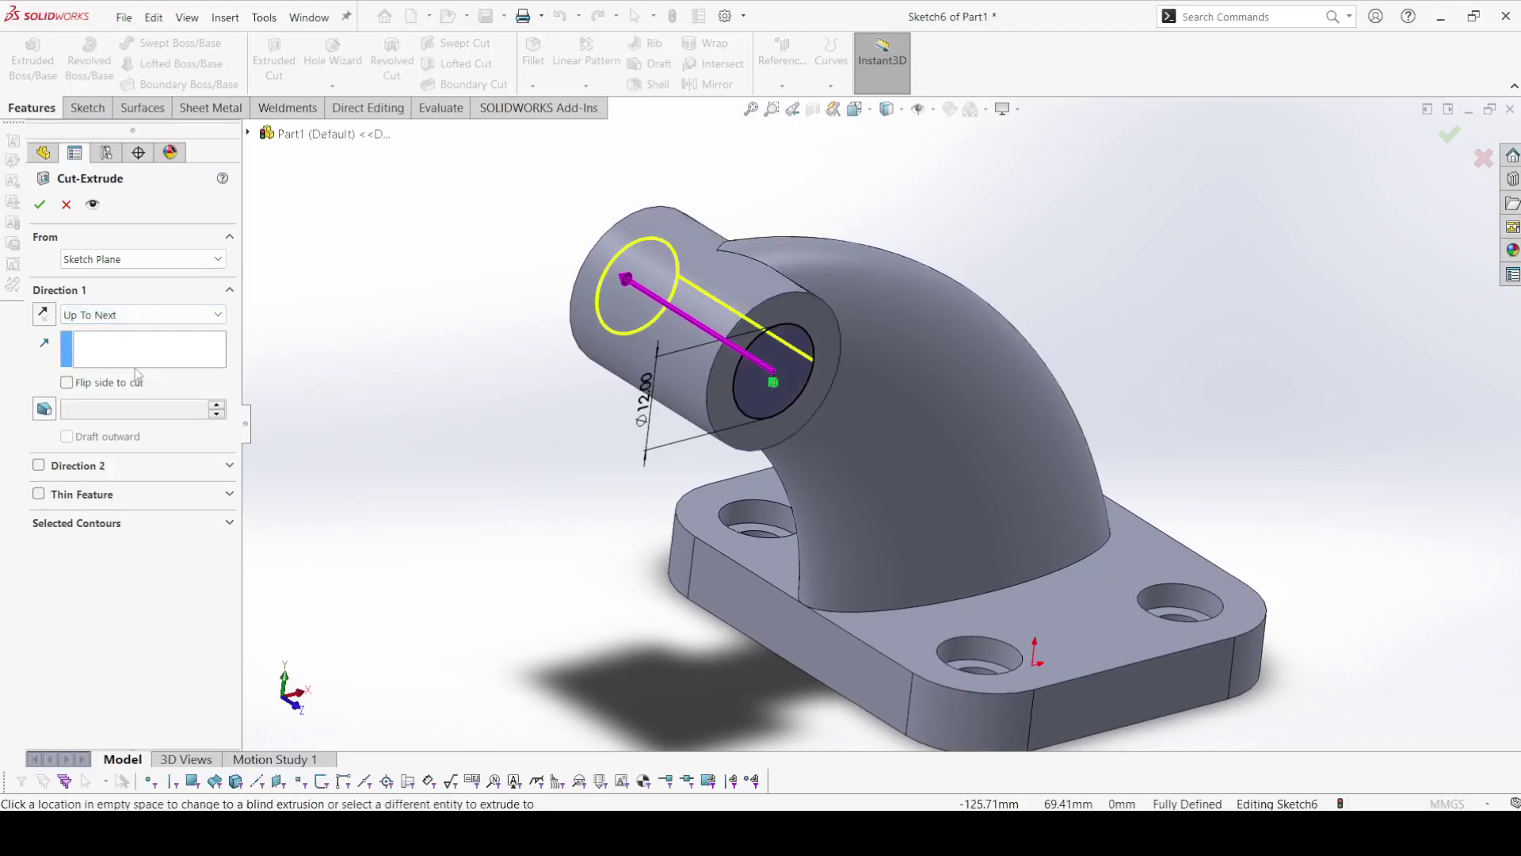
left_click(40, 206)
Step: Chamfer the outer and bore edges on both ends of the boss cylinder at 1 mm and 45°, with full preview on
middle_click_drag(356, 330, 345, 190)
left_click(532, 84)
left_click(565, 126)
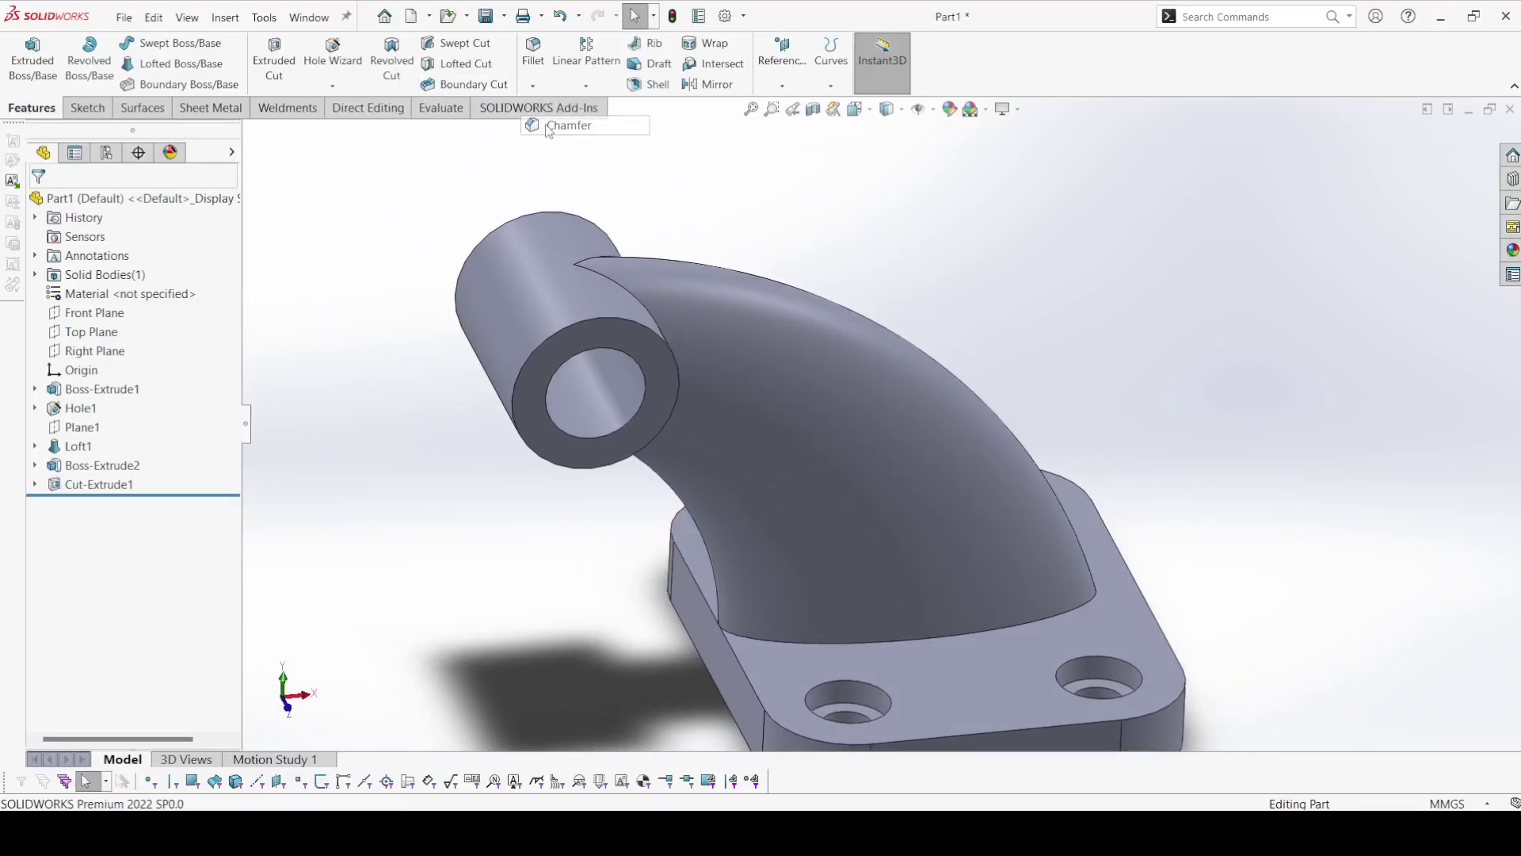
left_click(598, 323)
left_click(603, 352)
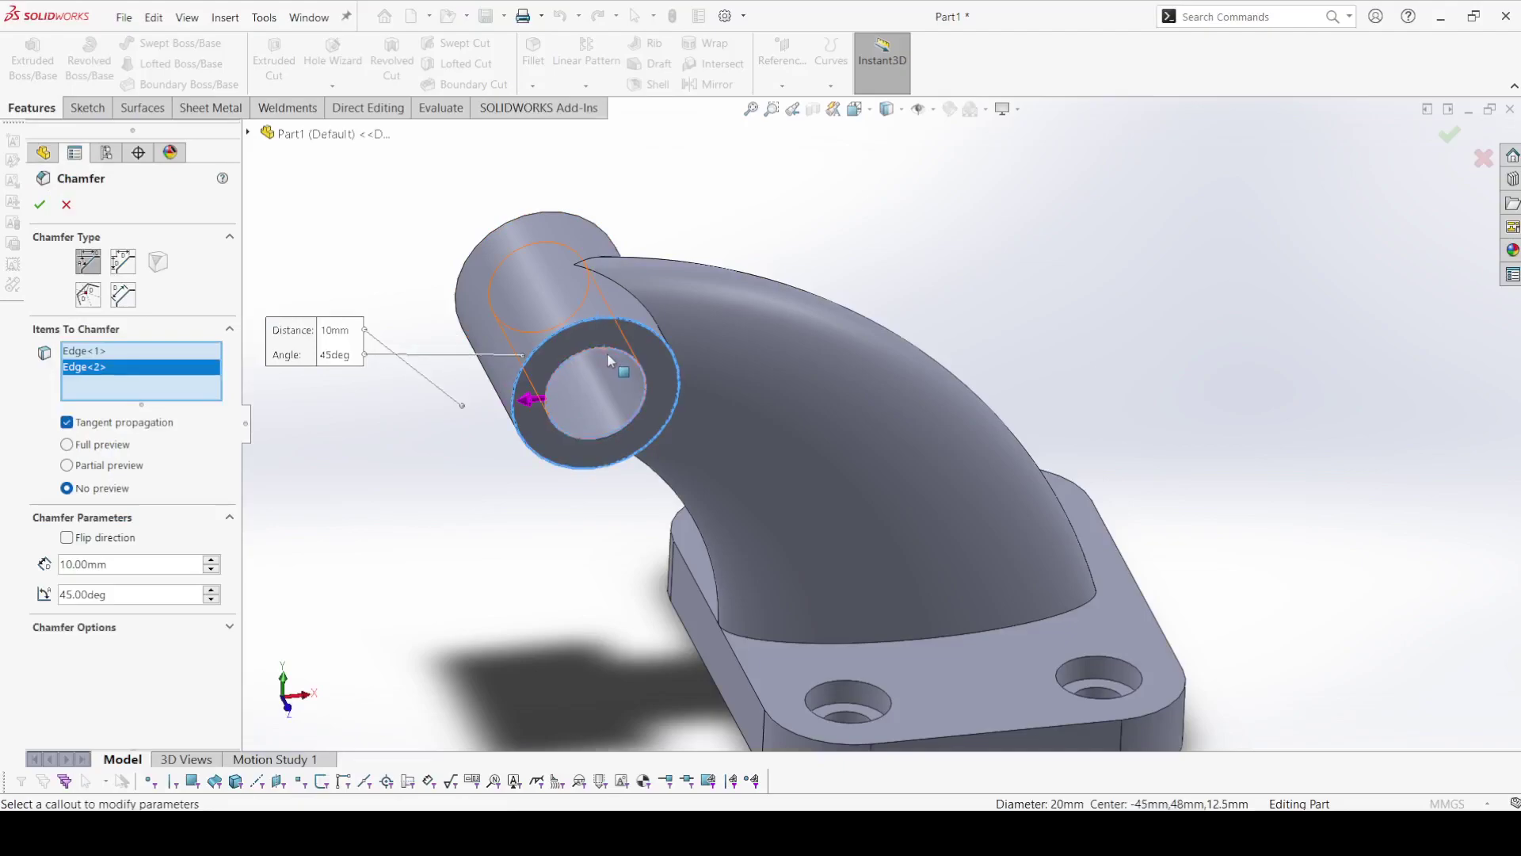
middle_click_drag(604, 351, 733, 458)
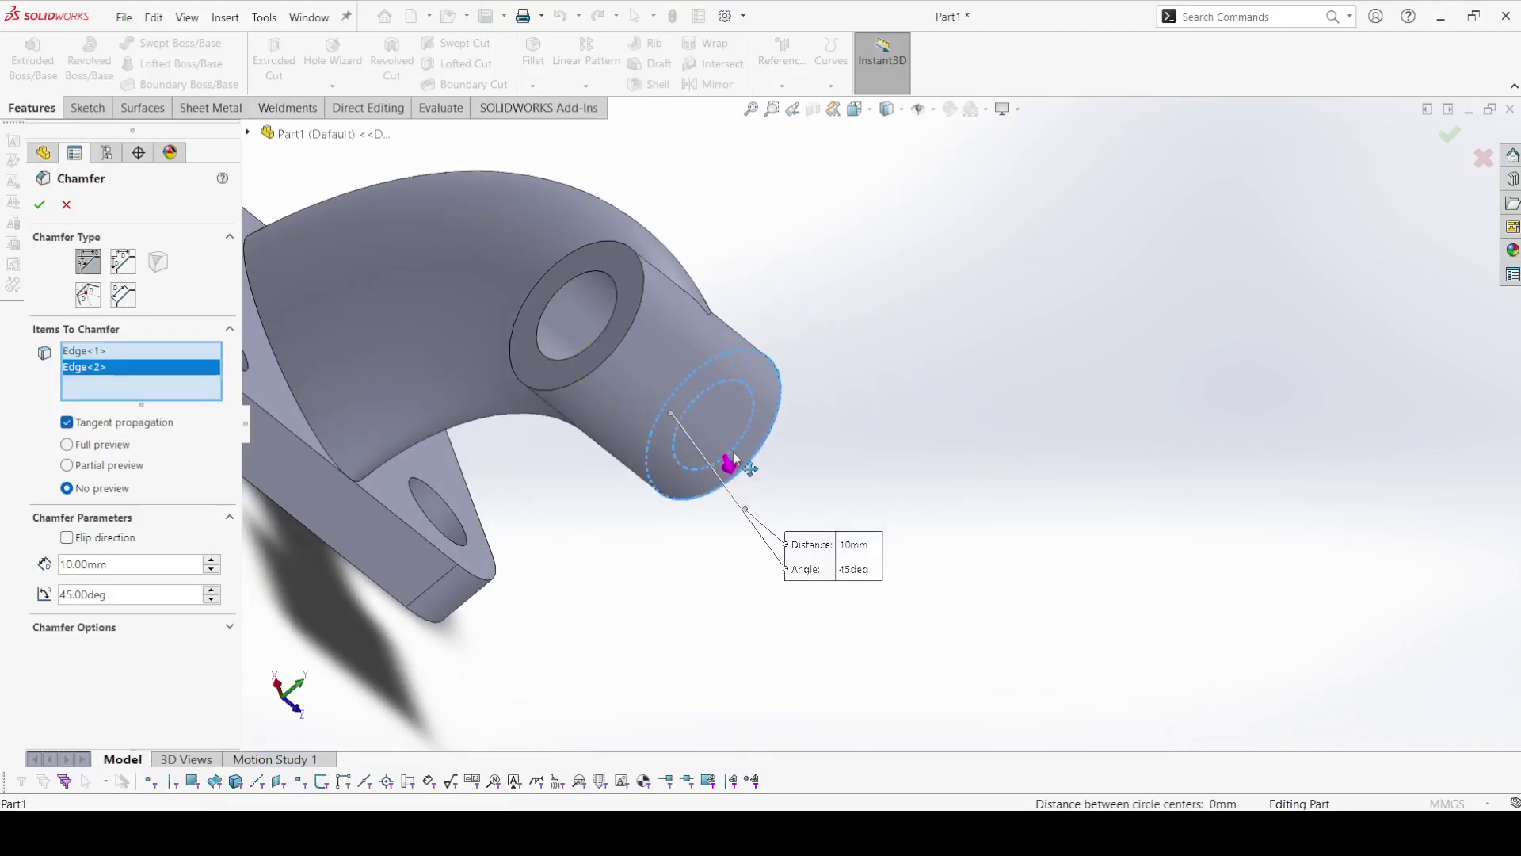
left_click(620, 305)
left_click(616, 298)
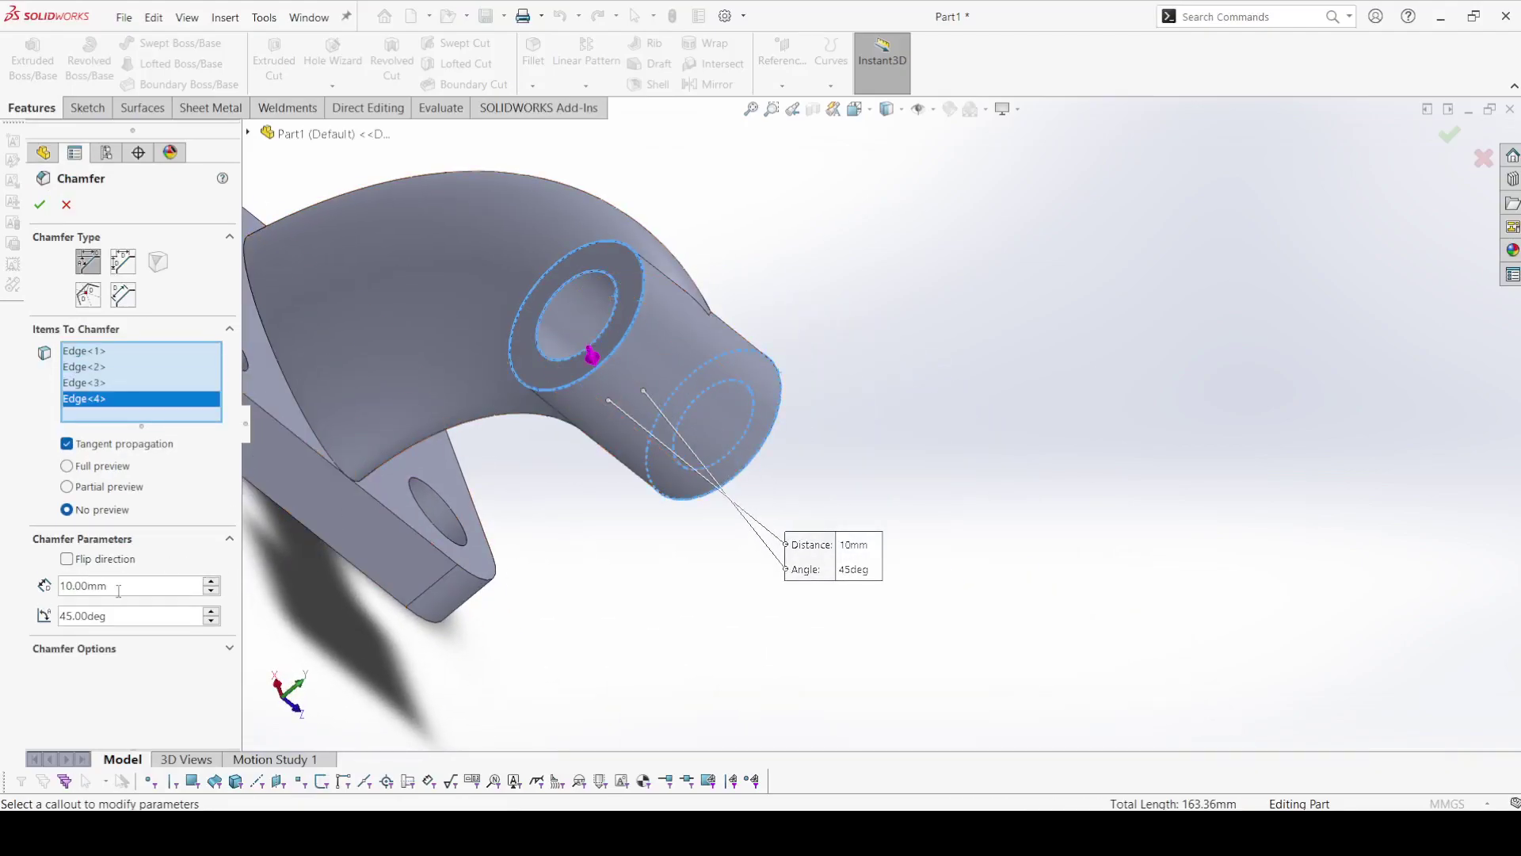
type("1")
key("Return")
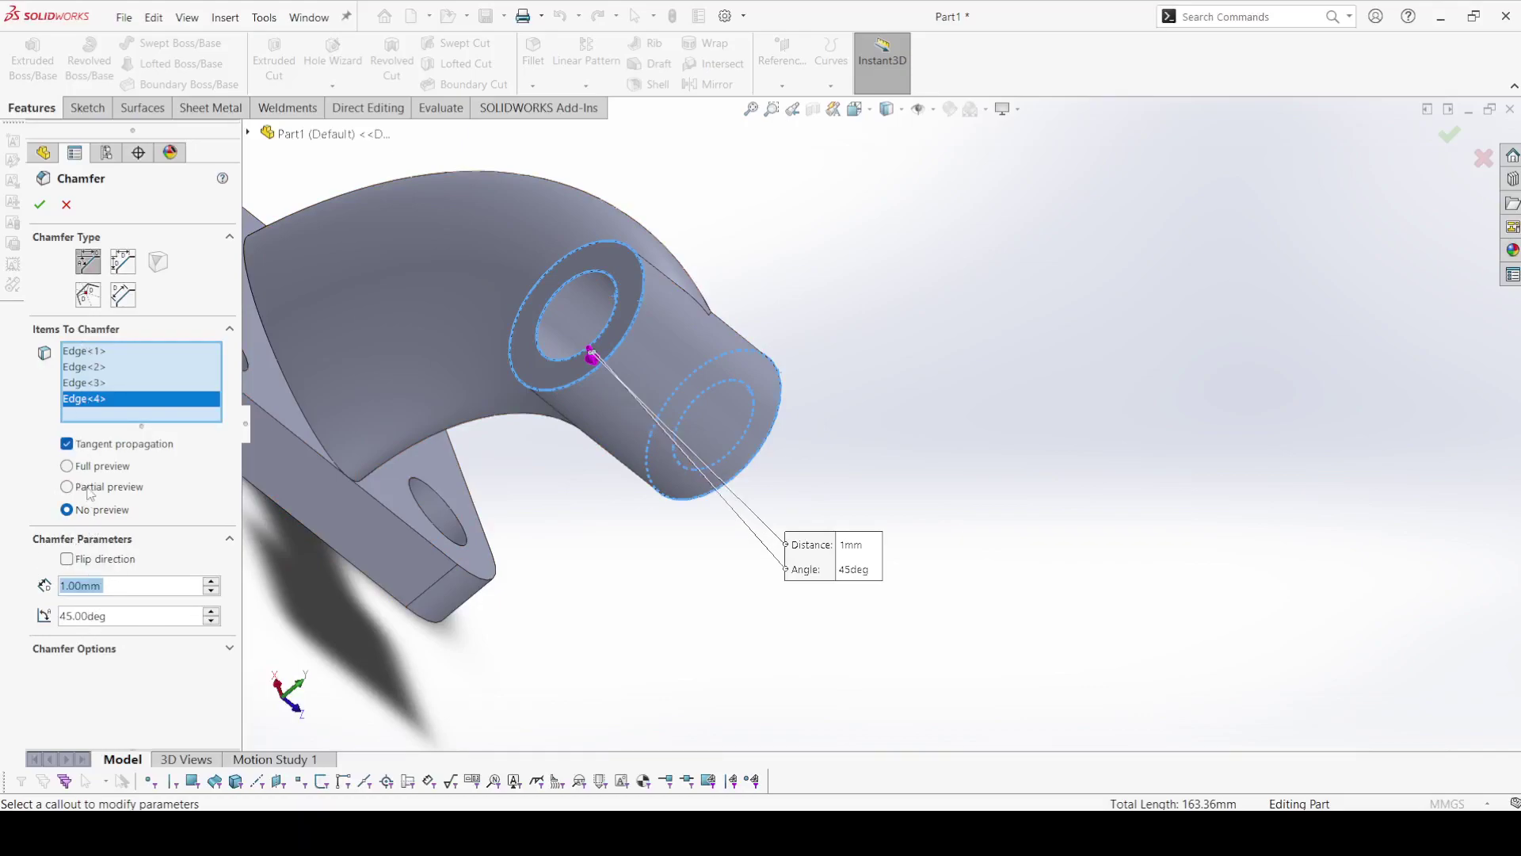
left_click(90, 469)
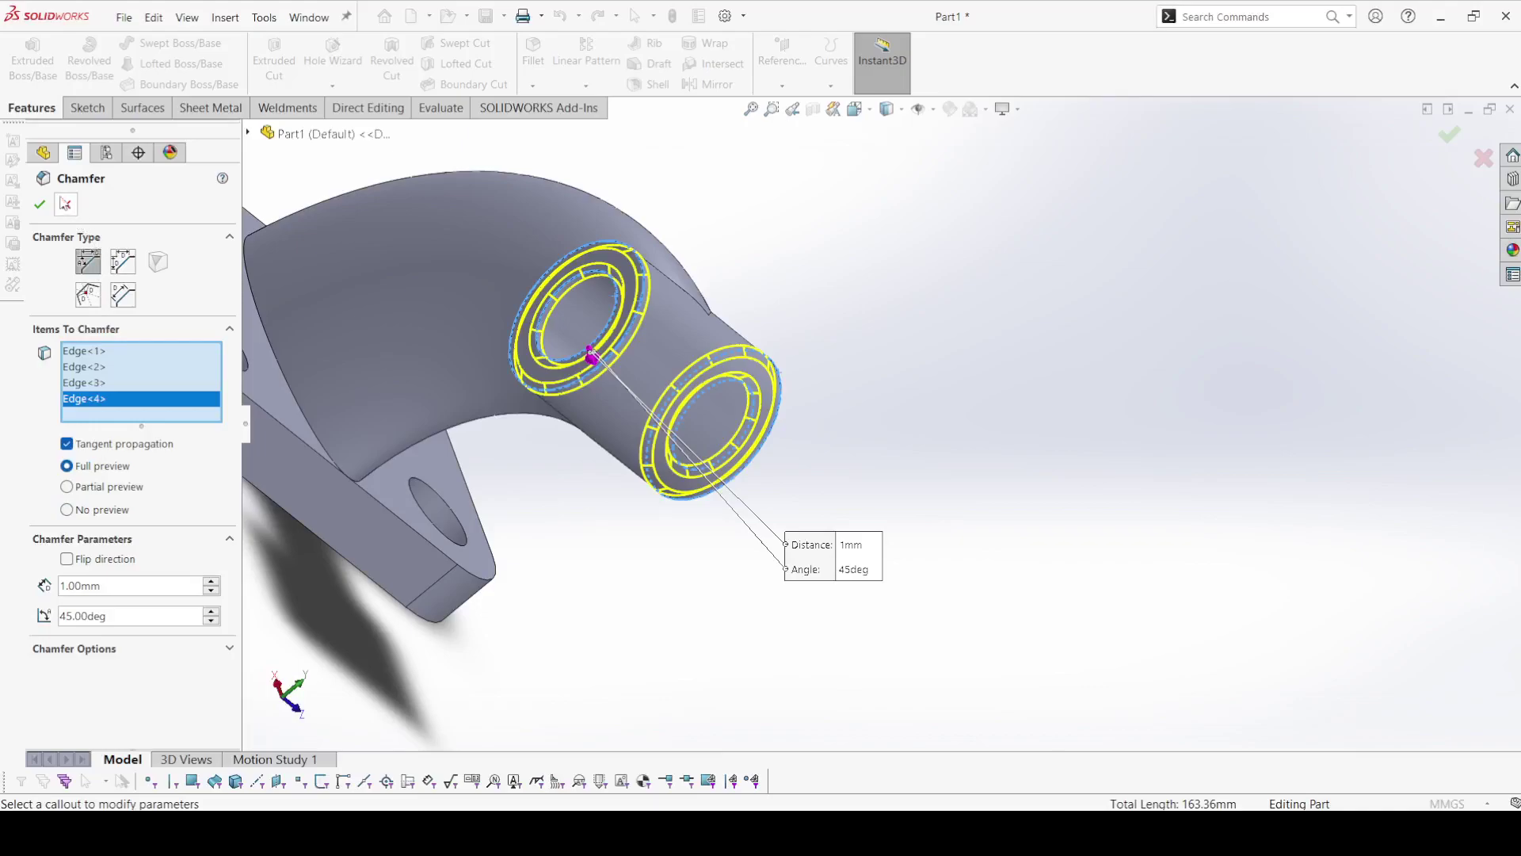
left_click(45, 206)
Step: Apply a turquoise colour from the standard swatches to the whole solid body and display the part in isometric view
middle_click_drag(631, 557, 591, 543)
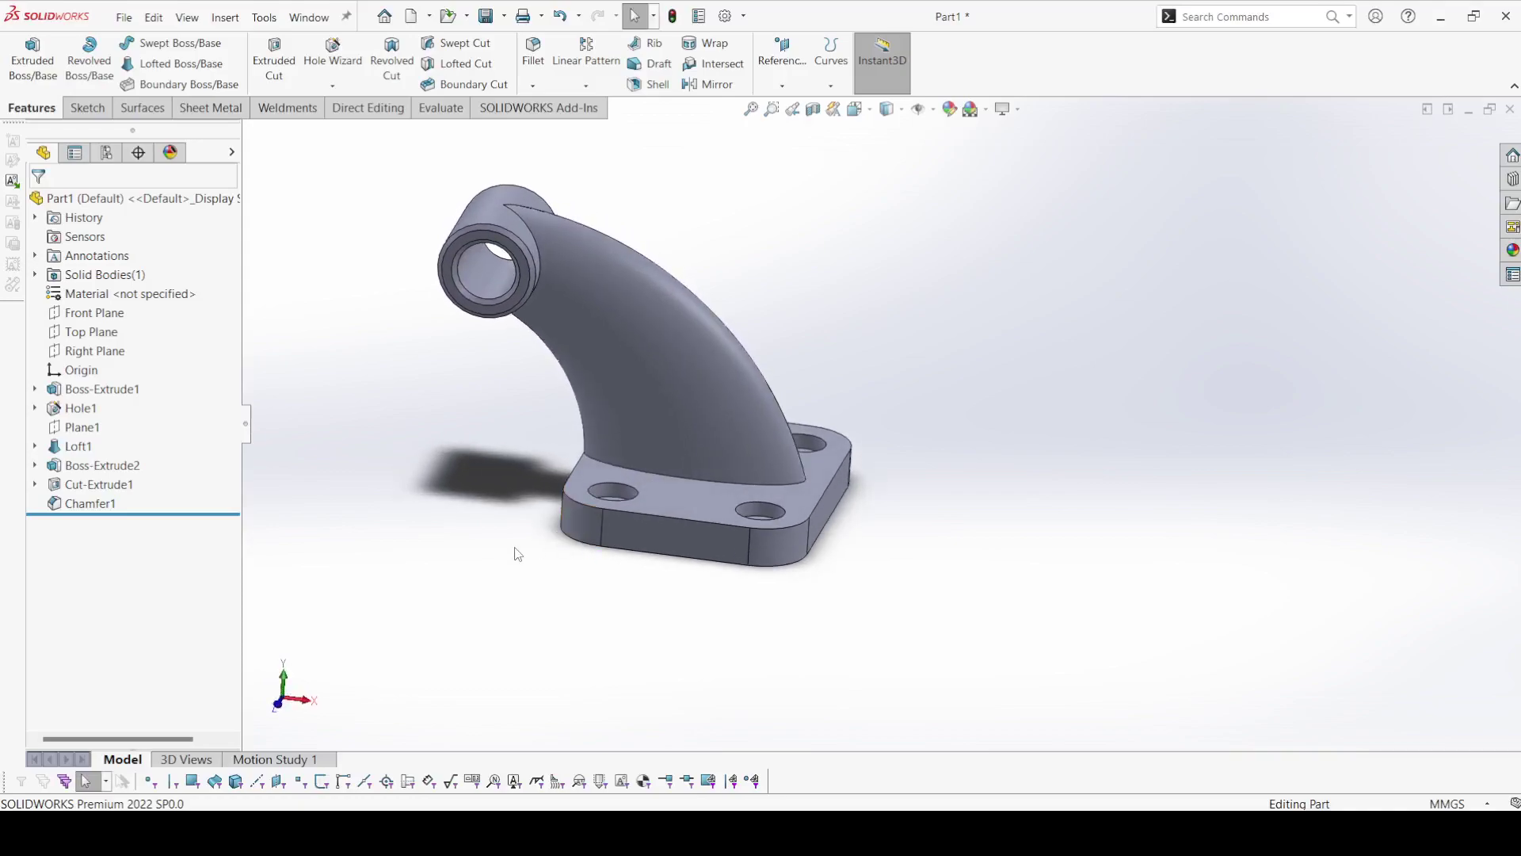
left_click(35, 275)
left_click(107, 294)
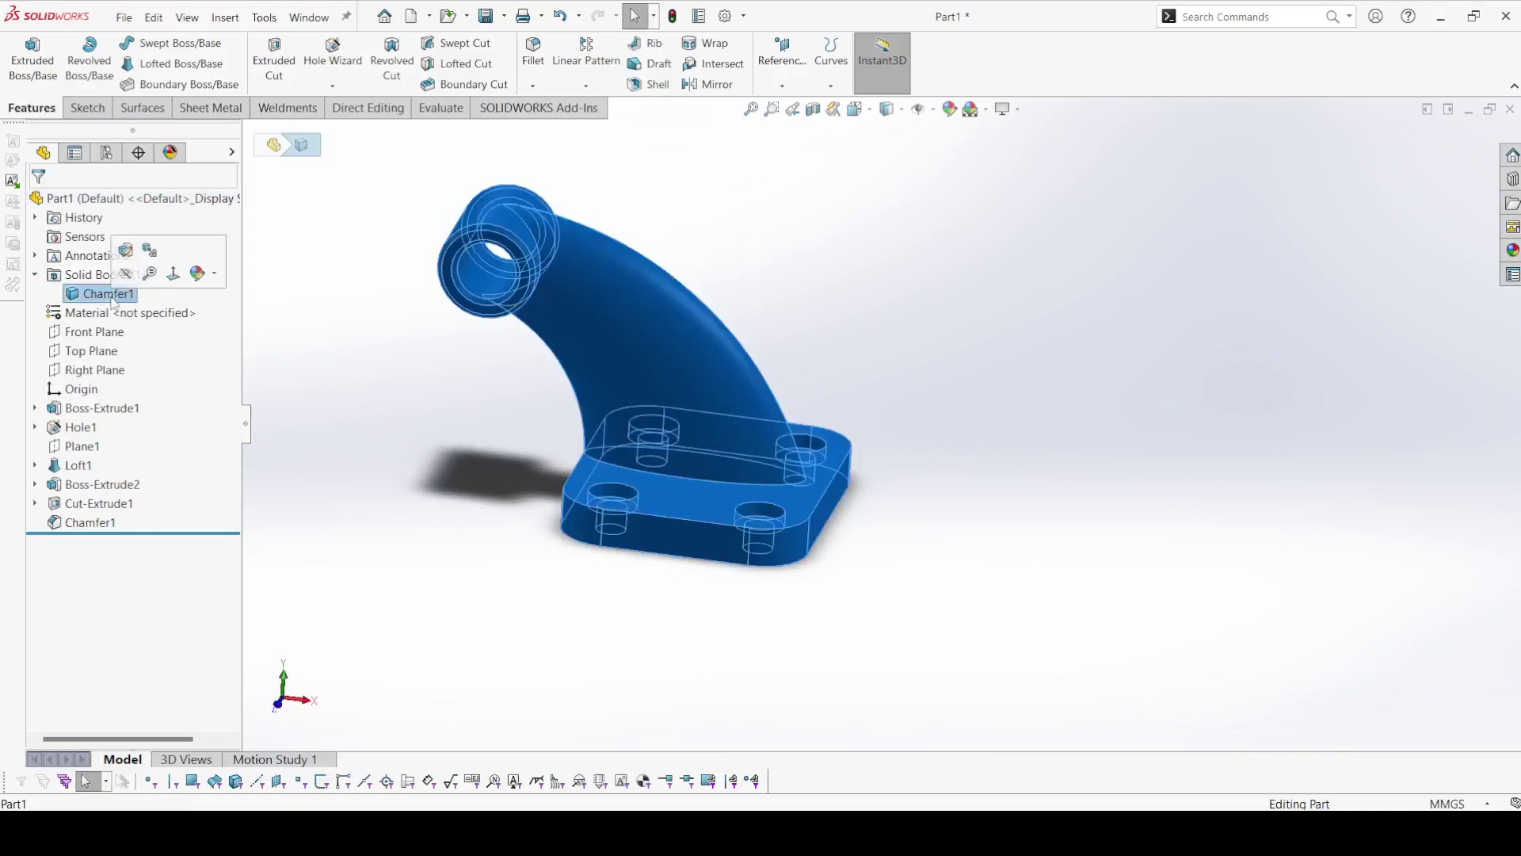
left_click(215, 275)
left_click(217, 320)
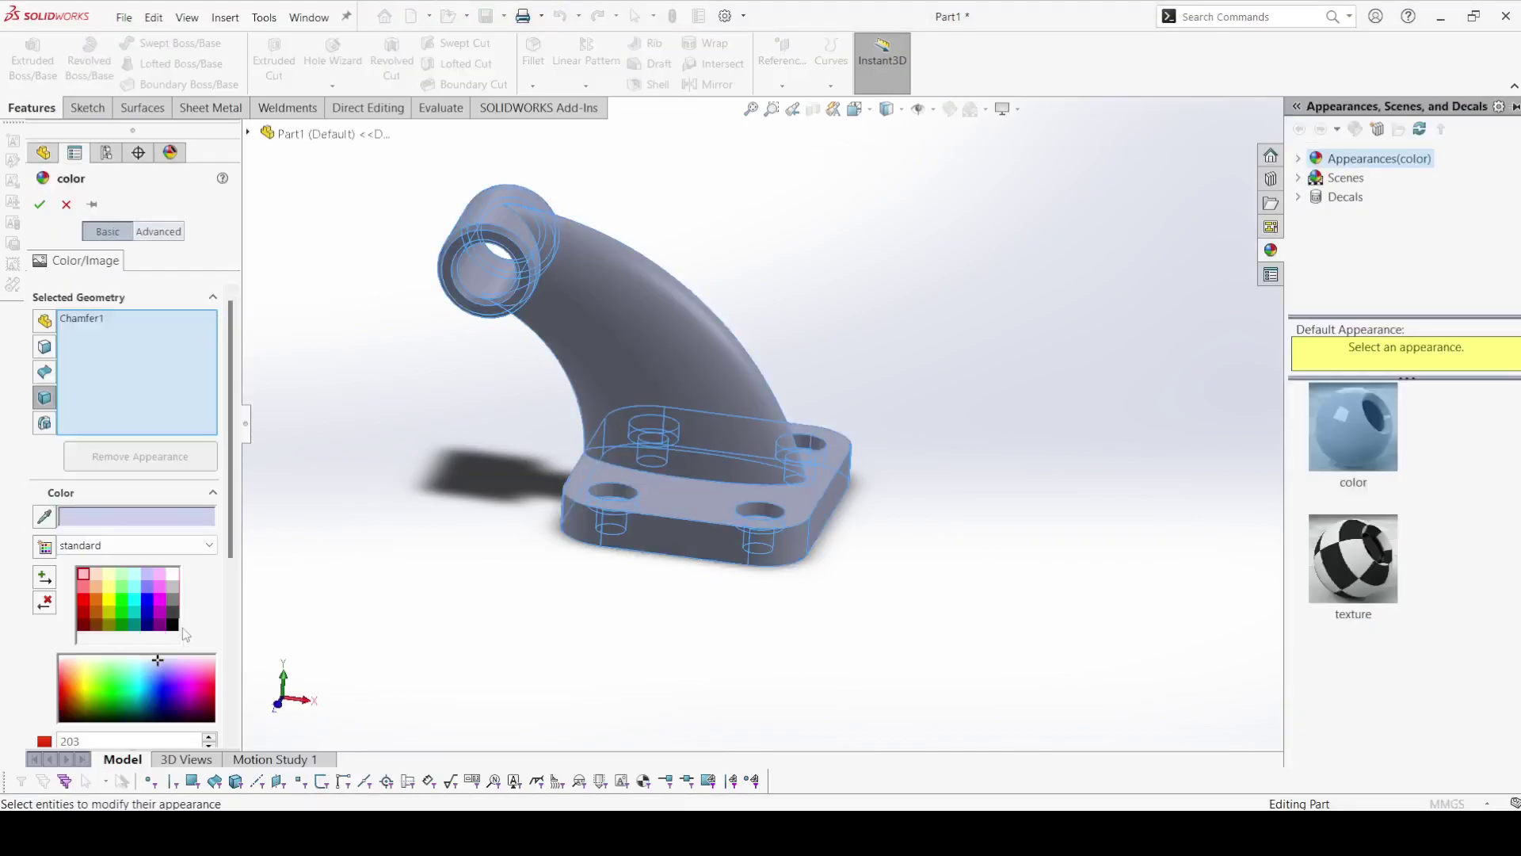
left_click(134, 601)
left_click(39, 205)
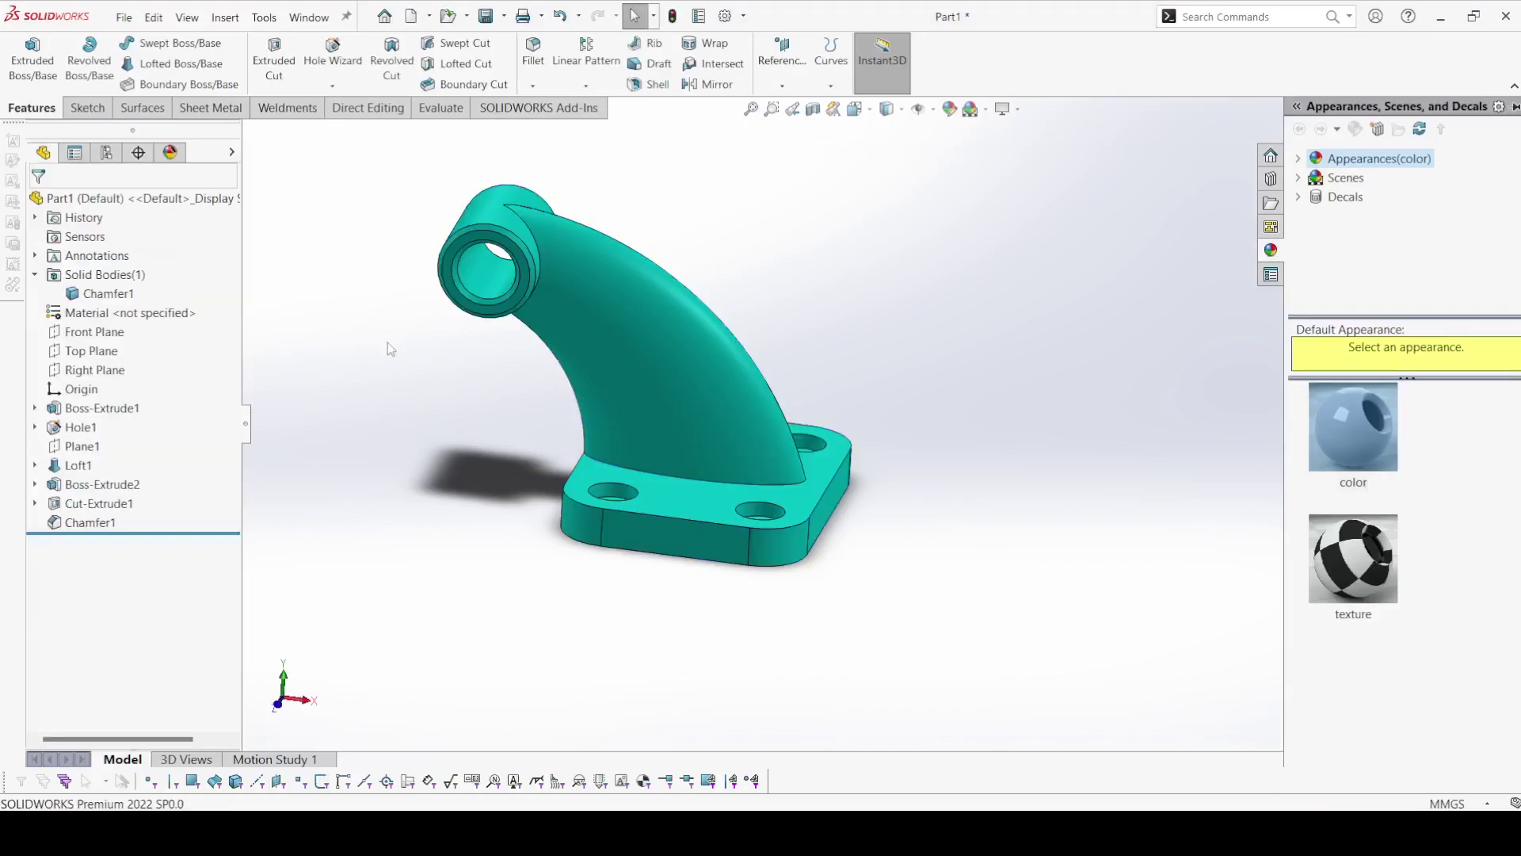
left_click(871, 112)
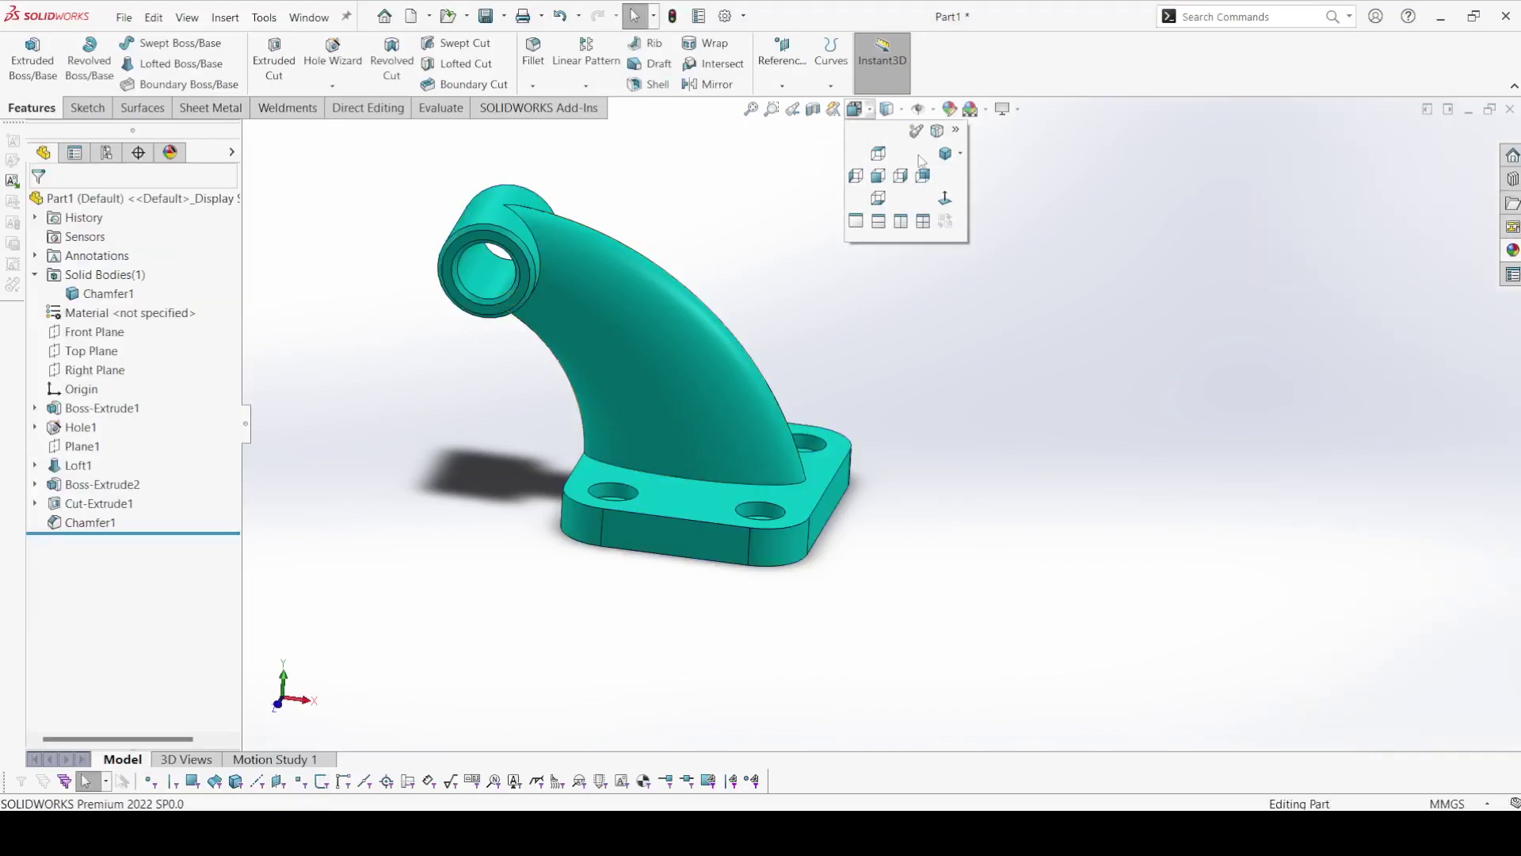
left_click(948, 152)
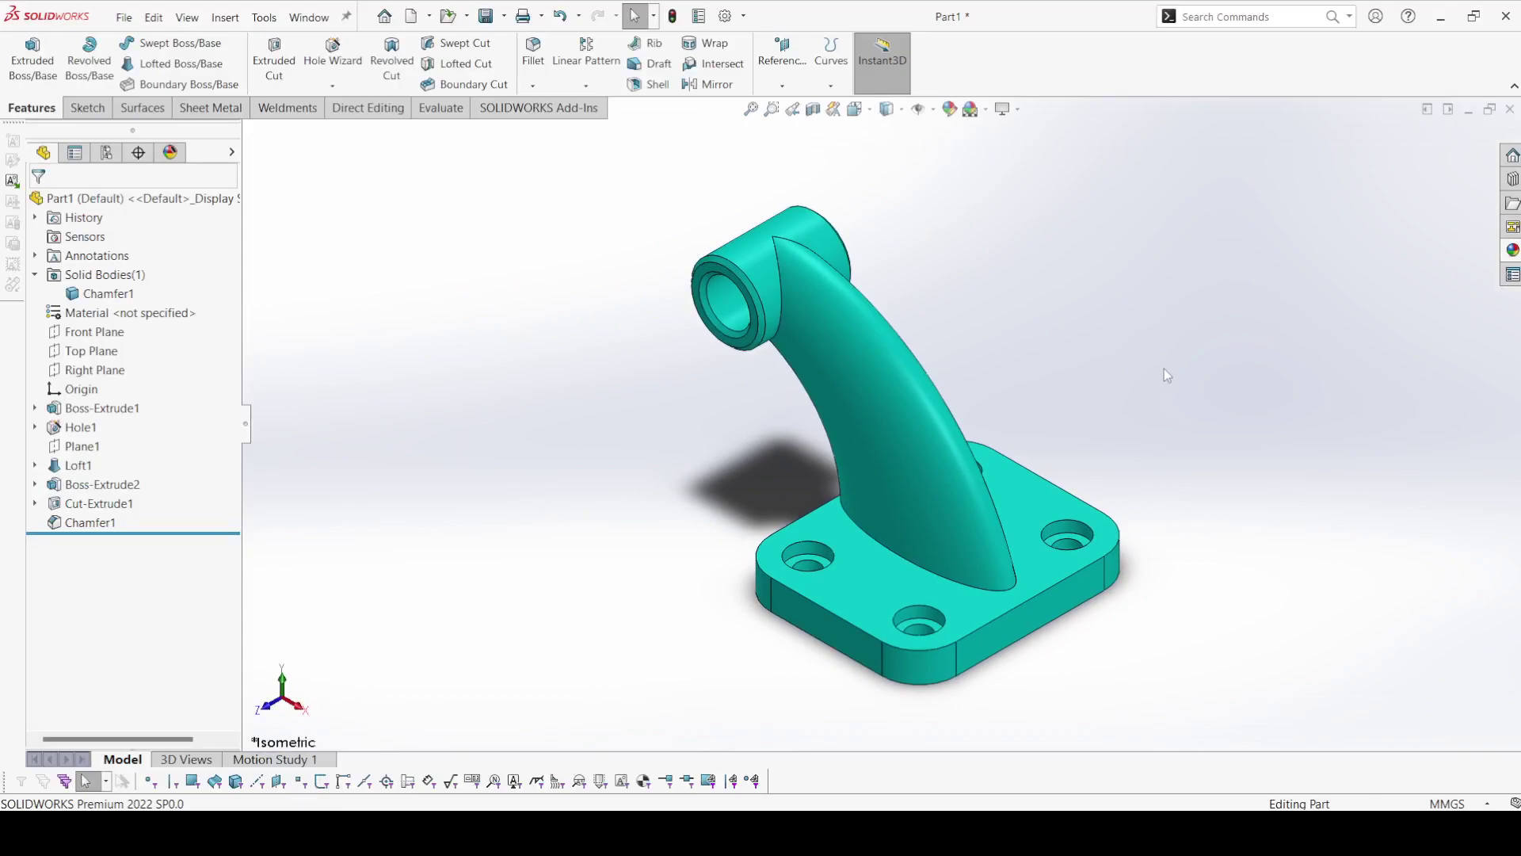